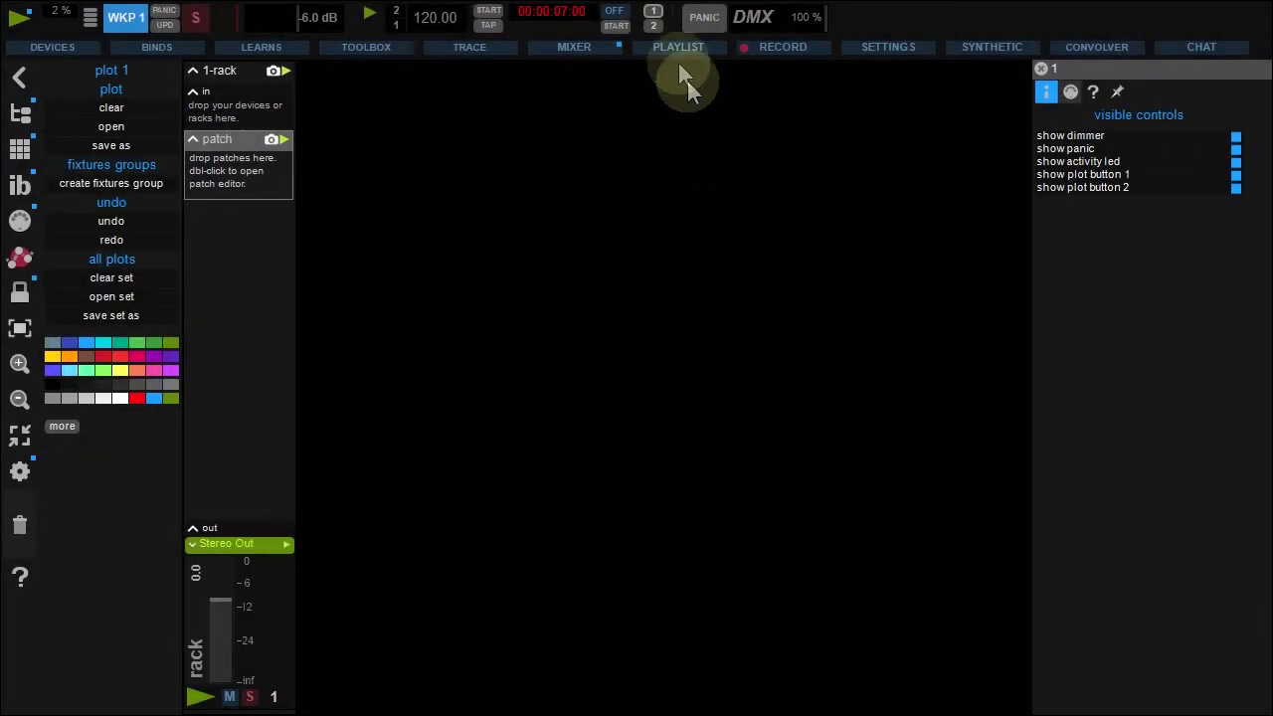
- In plot 1, bring Floo1 to full pink level and return xBri1 to 0% after briefly raising it
{"action": "left_click", "coordinate": [654, 11]}
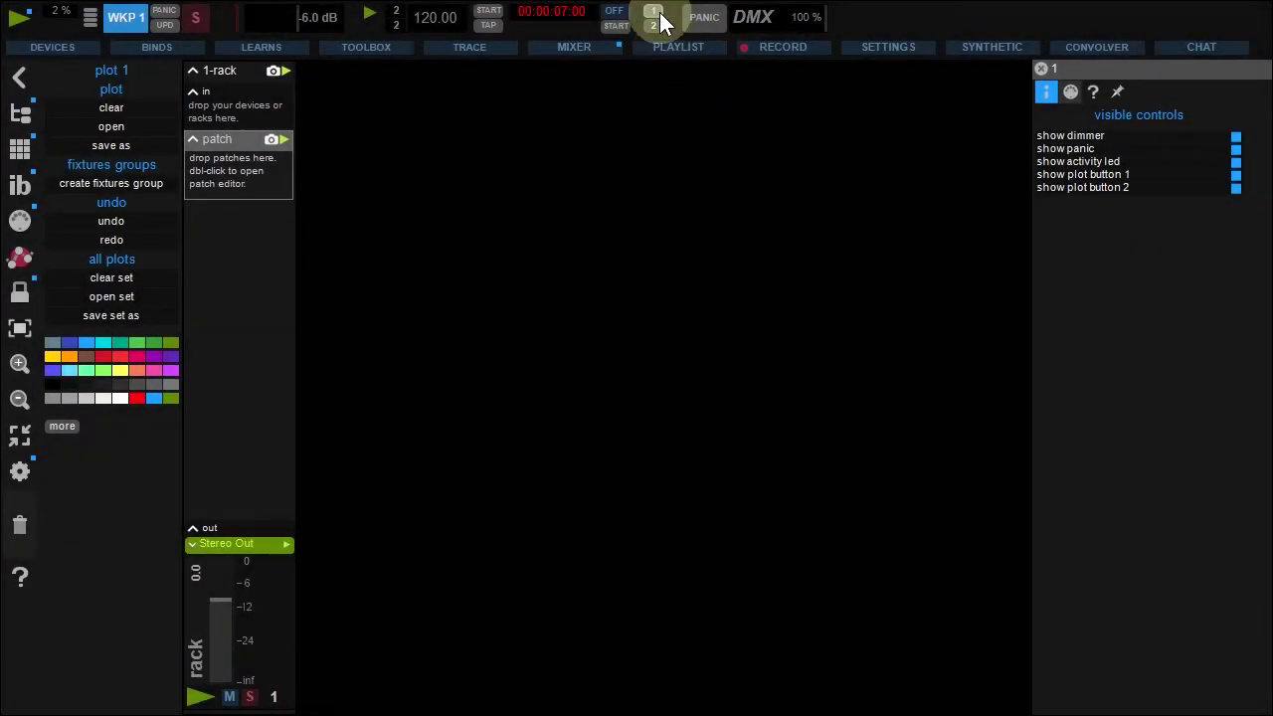
{"action": "left_click", "coordinate": [733, 107]}
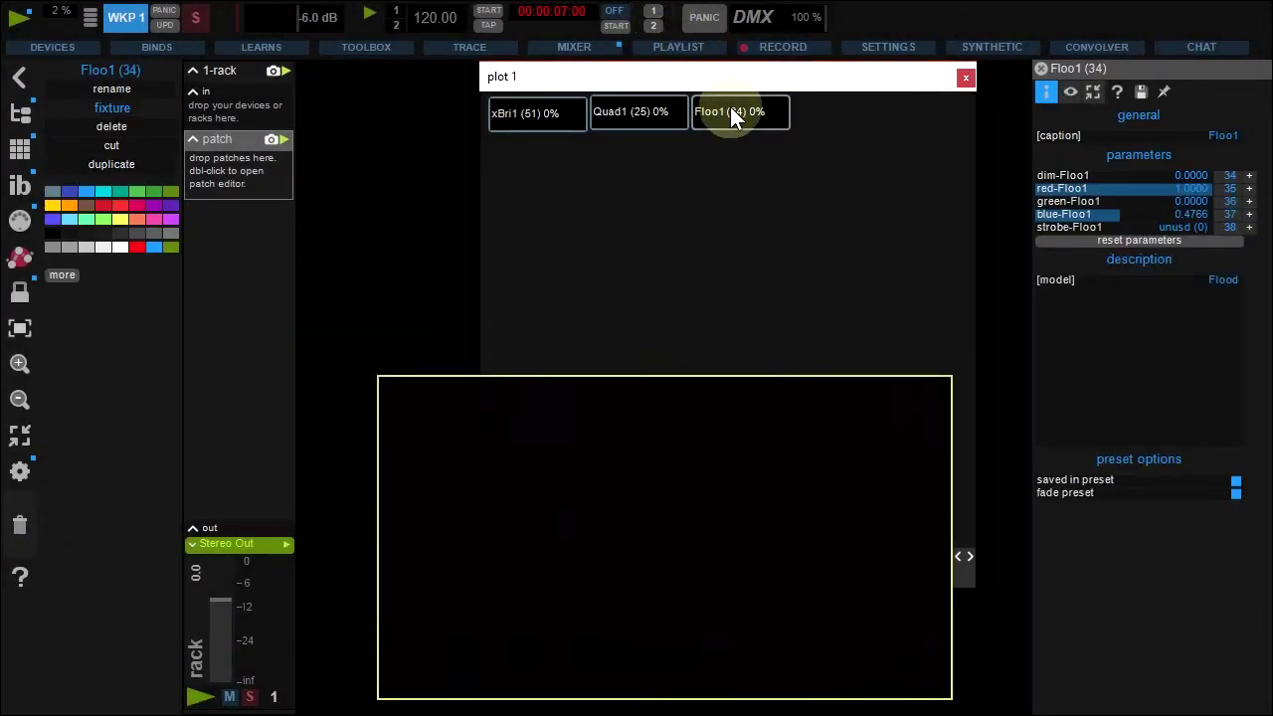
{"action": "left_click_drag", "start_coordinate": [730, 106], "coordinate": [645, 110]}
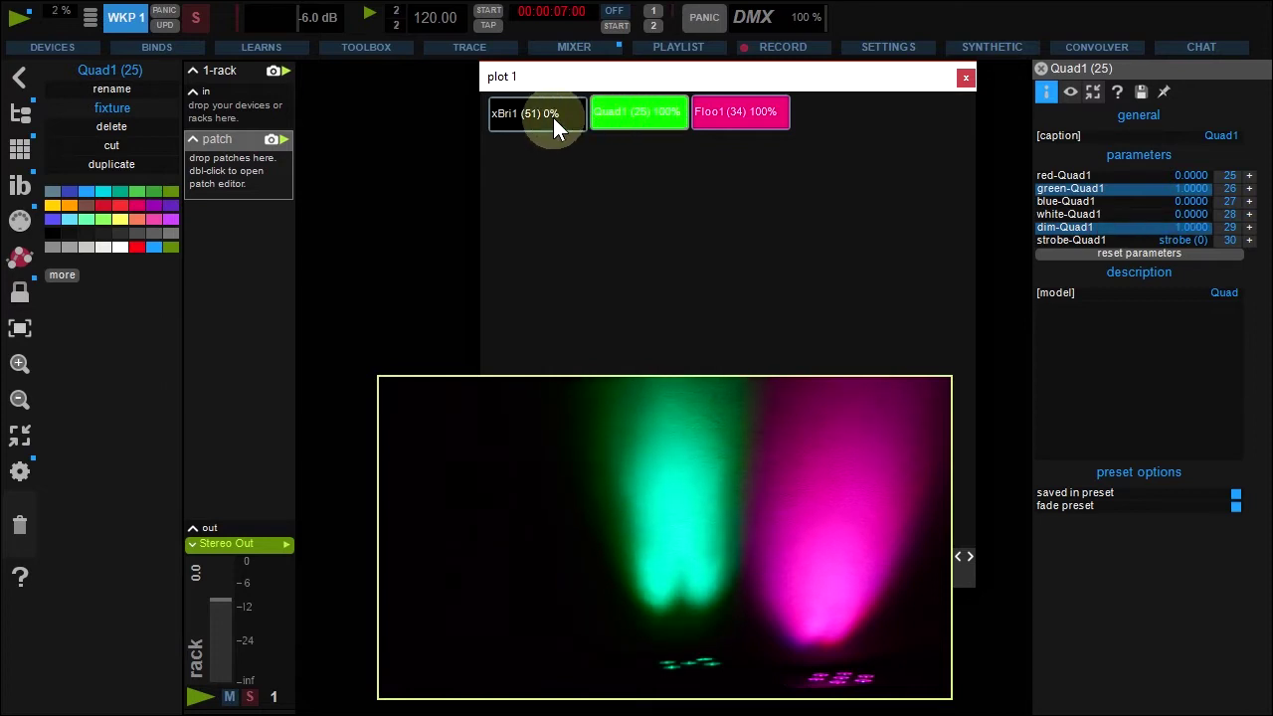
{"action": "mouse_move", "coordinate": [553, 118]}
{"action": "left_mouse_down"}
{"action": "mouse_move", "coordinate": [569, 115]}
{"action": "mouse_move", "coordinate": [558, 111]}
{"action": "left_mouse_up"}
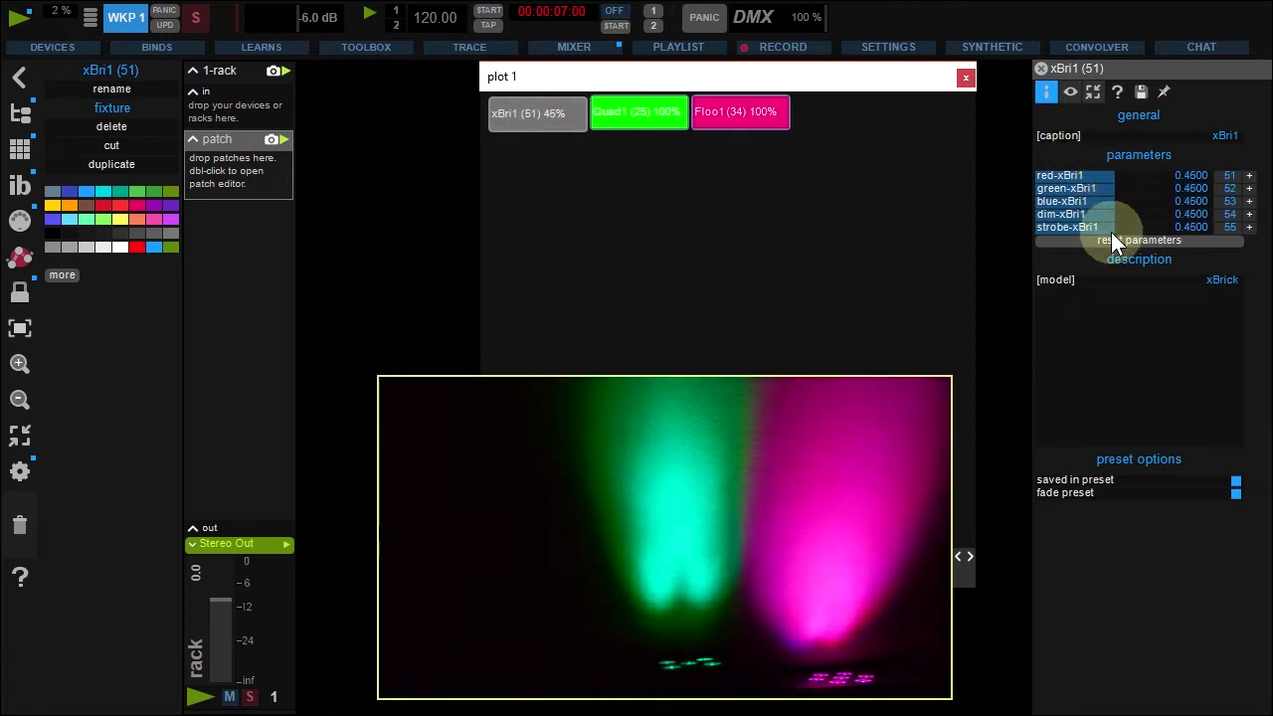
{"action": "left_click_drag", "start_coordinate": [515, 111], "coordinate": [521, 111]}
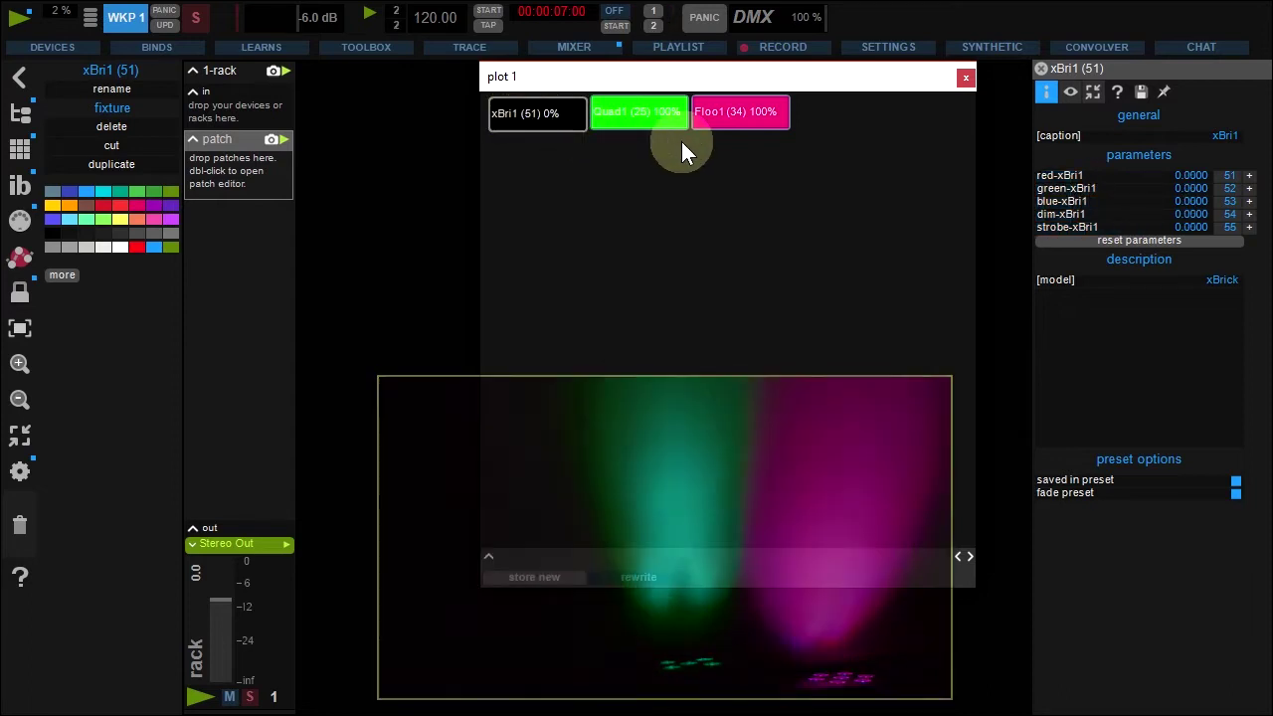
- Review each xBri1 channel's extra settings, then set blue-xBri1 to 1.0 and xBri1 to 45%
{"action": "left_click", "coordinate": [1250, 176]}
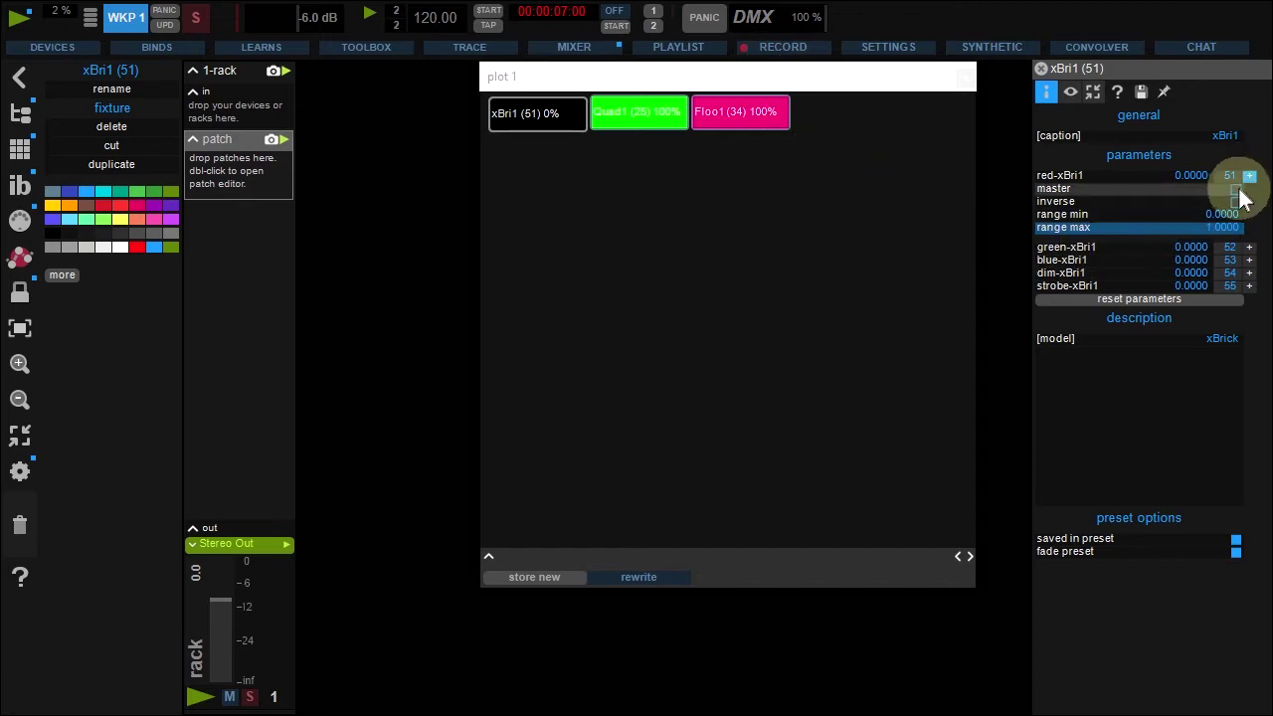
{"action": "left_click", "coordinate": [1249, 177]}
{"action": "left_click", "coordinate": [1250, 189]}
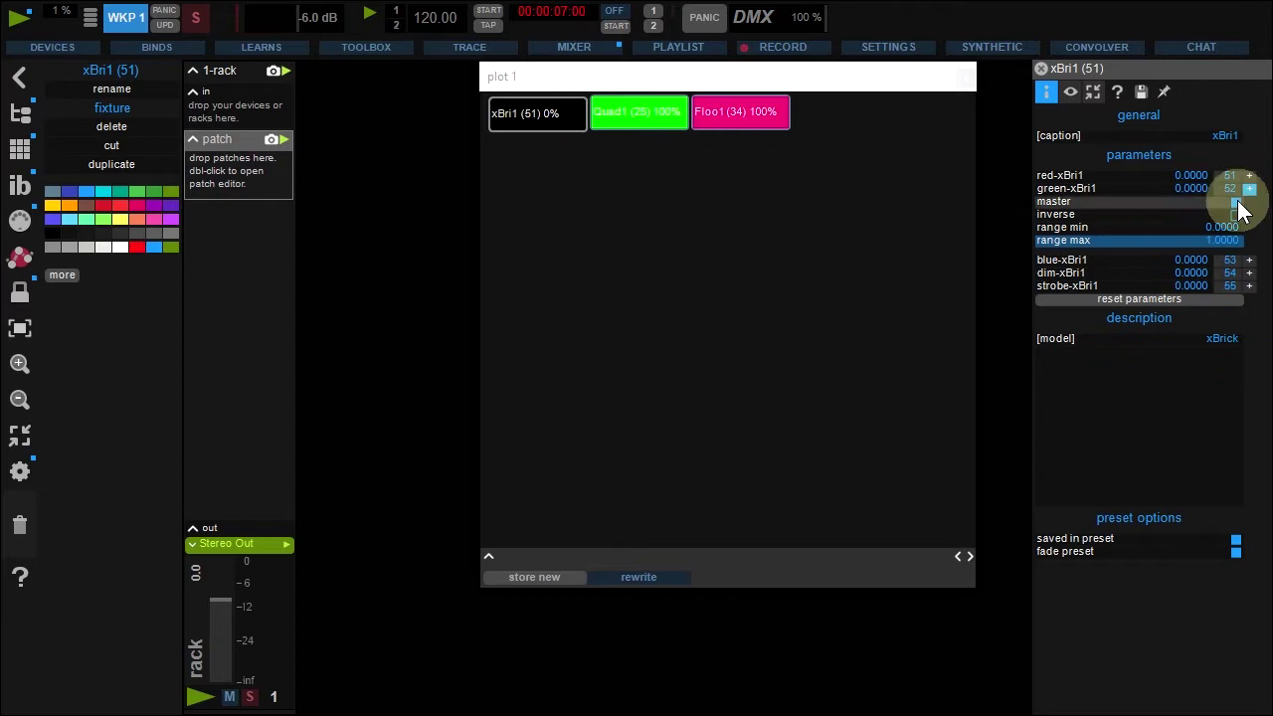
{"action": "left_click", "coordinate": [1250, 189]}
{"action": "left_click", "coordinate": [1249, 202]}
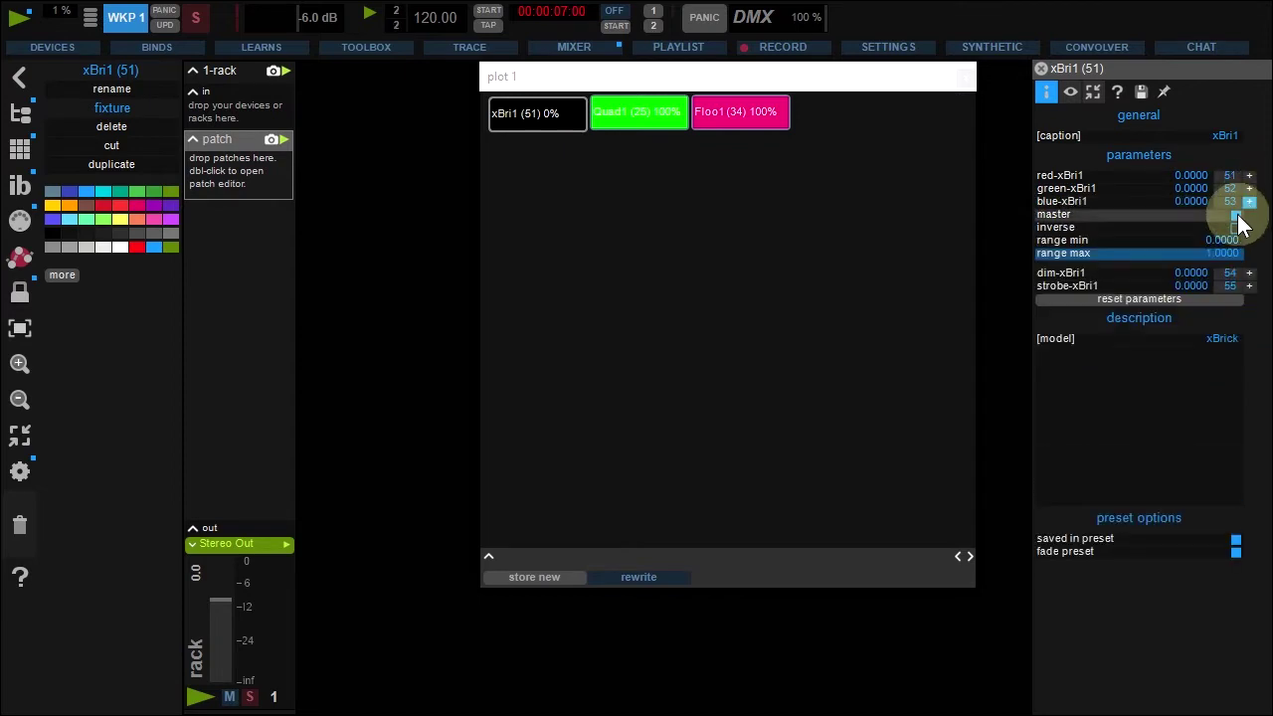
{"action": "left_click", "coordinate": [1250, 202]}
{"action": "left_click", "coordinate": [1249, 215]}
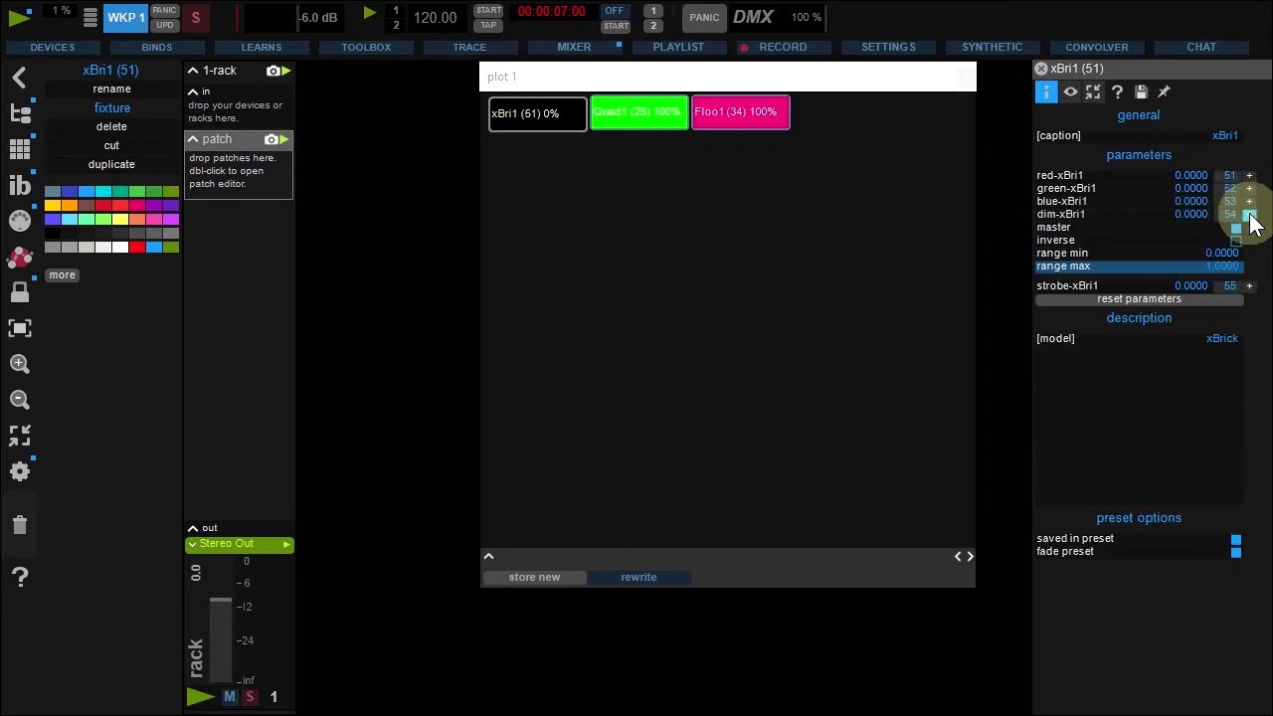
{"action": "left_click", "coordinate": [1250, 215]}
{"action": "left_click", "coordinate": [1250, 228]}
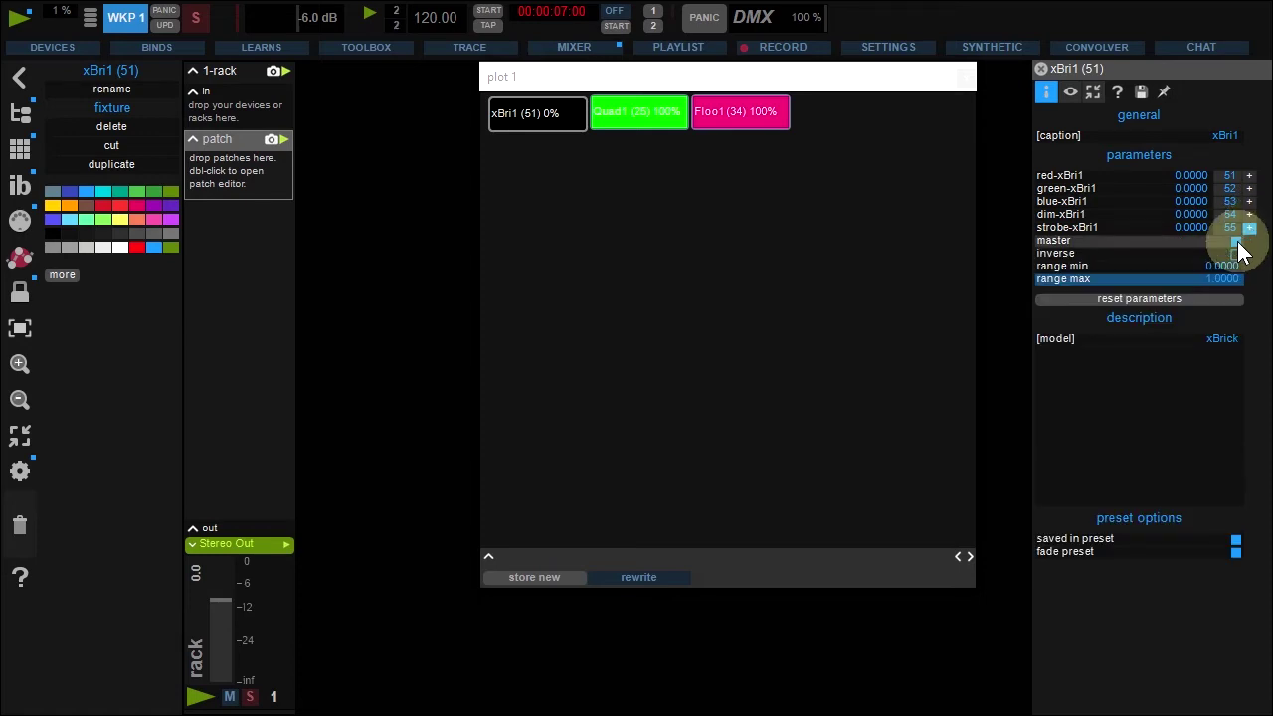
{"action": "left_click", "coordinate": [1250, 228]}
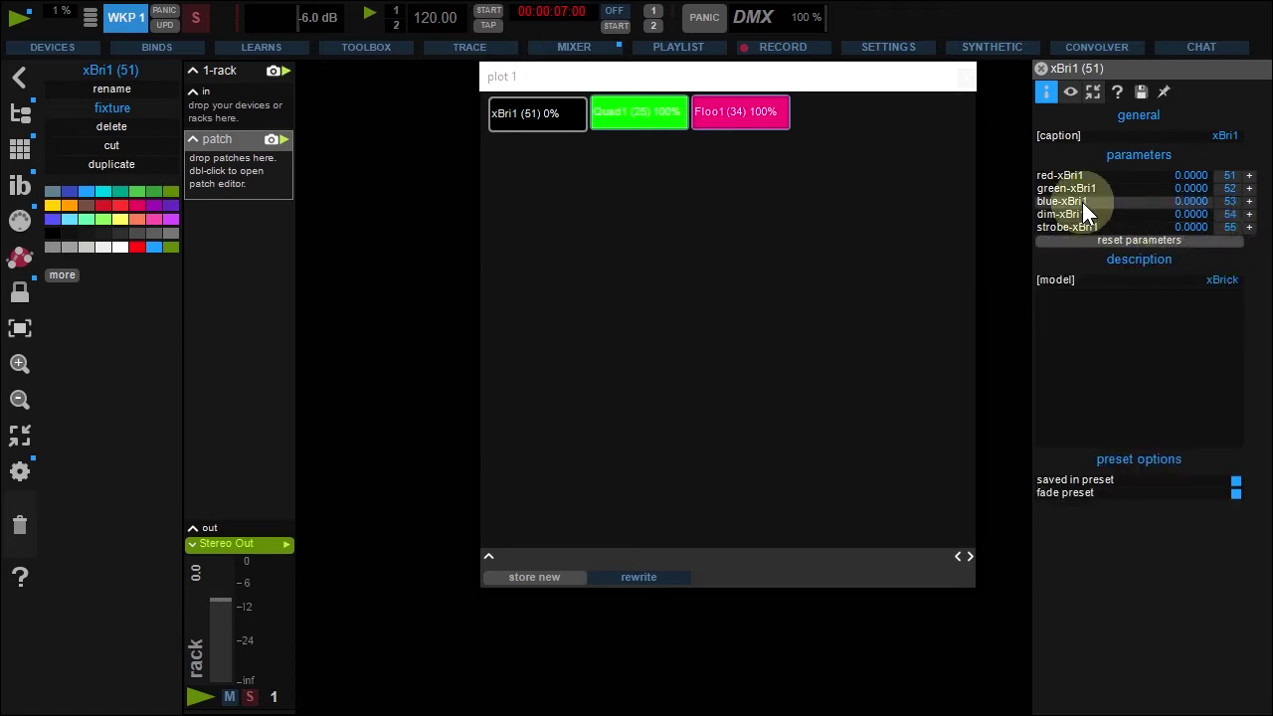
{"action": "left_click_drag", "start_coordinate": [1082, 202], "coordinate": [1243, 201]}
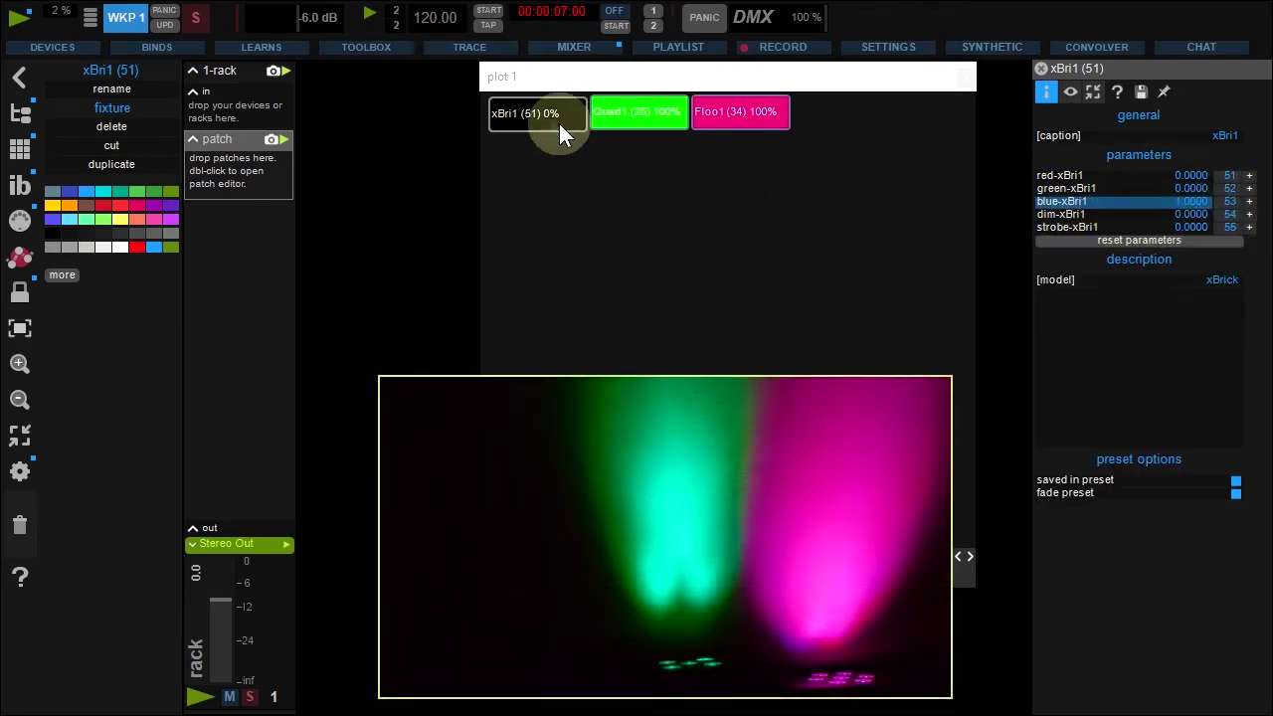
{"action": "left_click", "coordinate": [550, 116]}
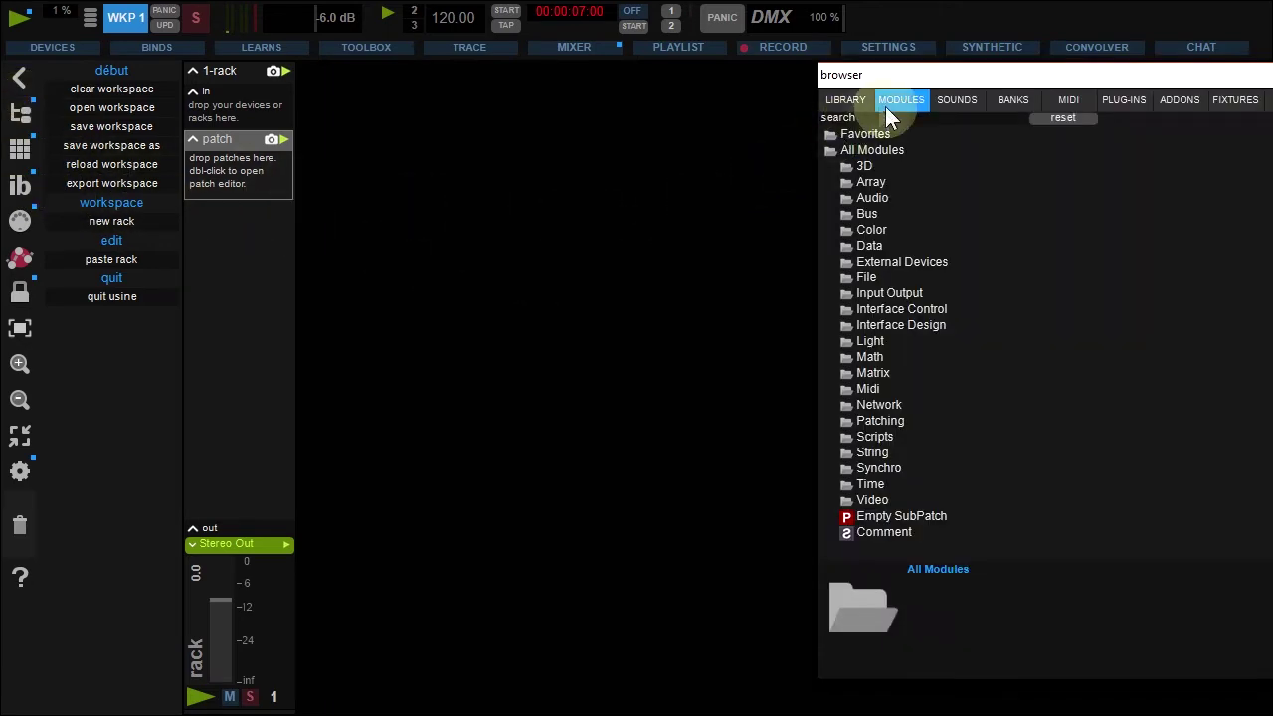
- Add the Light Chaser script module from the Light folder to the patch and position it
{"action": "left_click", "coordinate": [861, 342]}
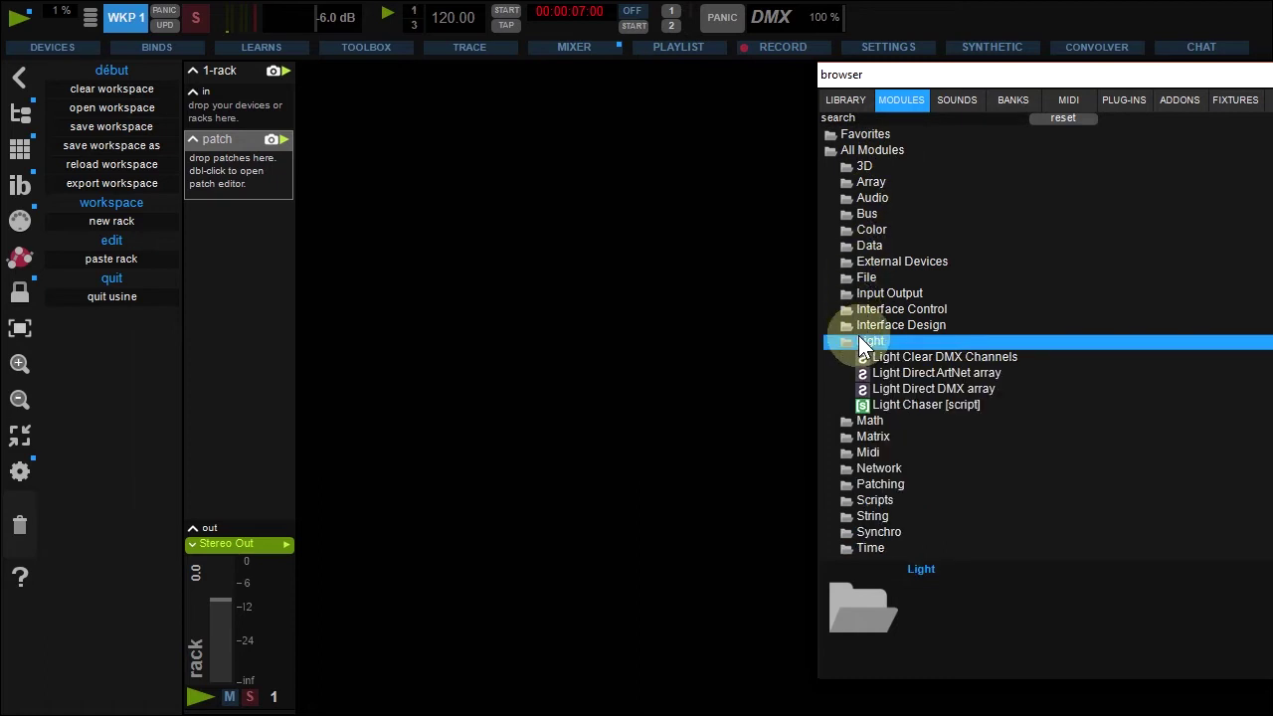
{"action": "left_click_drag", "start_coordinate": [903, 402], "coordinate": [240, 184]}
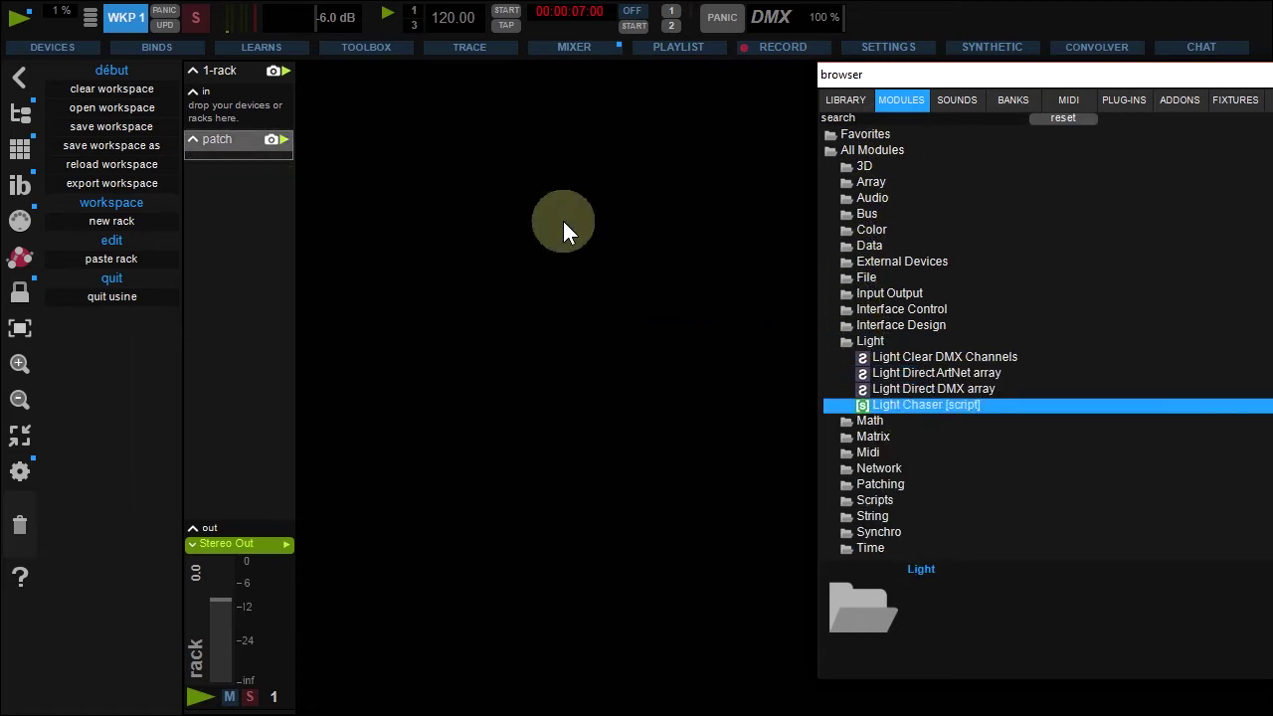
{"action": "left_click", "coordinate": [560, 225]}
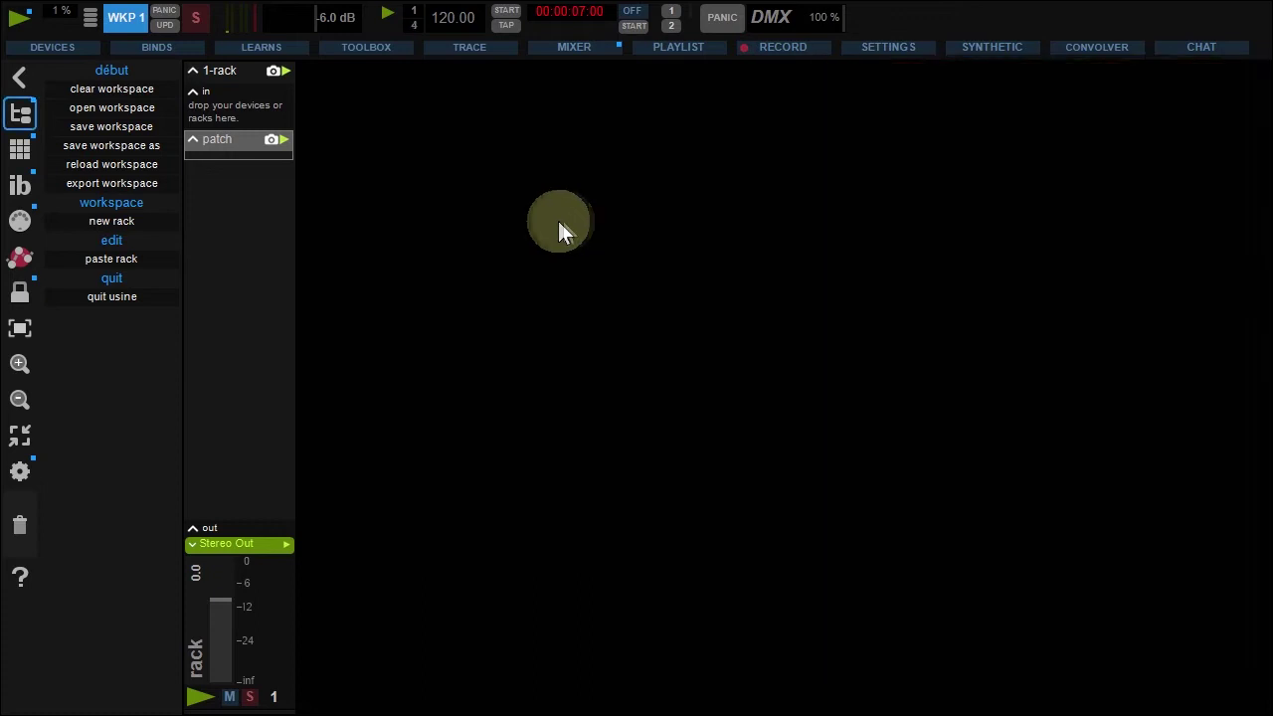
{"action": "left_click", "coordinate": [240, 142]}
{"action": "left_click", "coordinate": [661, 160]}
{"action": "left_click_drag", "start_coordinate": [661, 160], "coordinate": [954, 324]}
- Set Light Chaser's speed to 1, curve to 1 and nb out to 3
{"action": "double_click", "coordinate": [504, 181]}
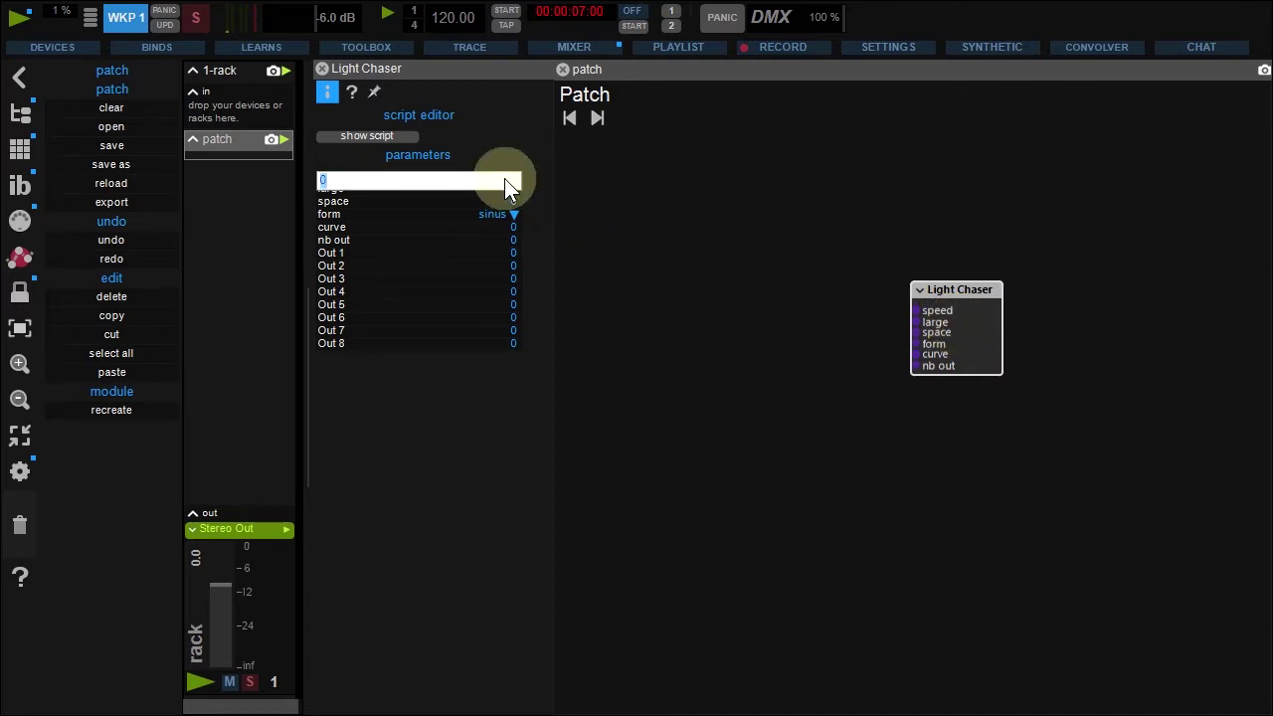
{"action": "type", "text": "1"}
{"action": "key", "text": "Return"}
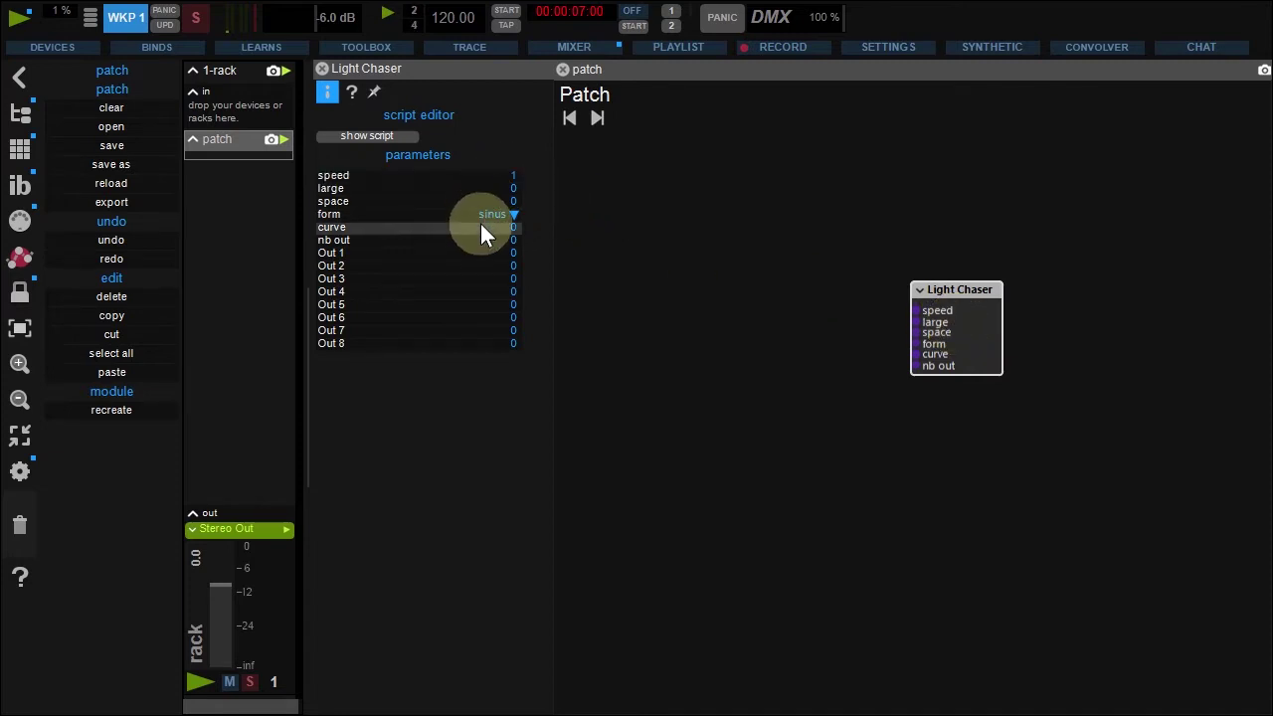
{"action": "double_click", "coordinate": [482, 228]}
{"action": "type", "text": "1"}
{"action": "key", "text": "Return"}
{"action": "double_click", "coordinate": [482, 240]}
{"action": "type", "text": "3"}
{"action": "key", "text": "Return"}
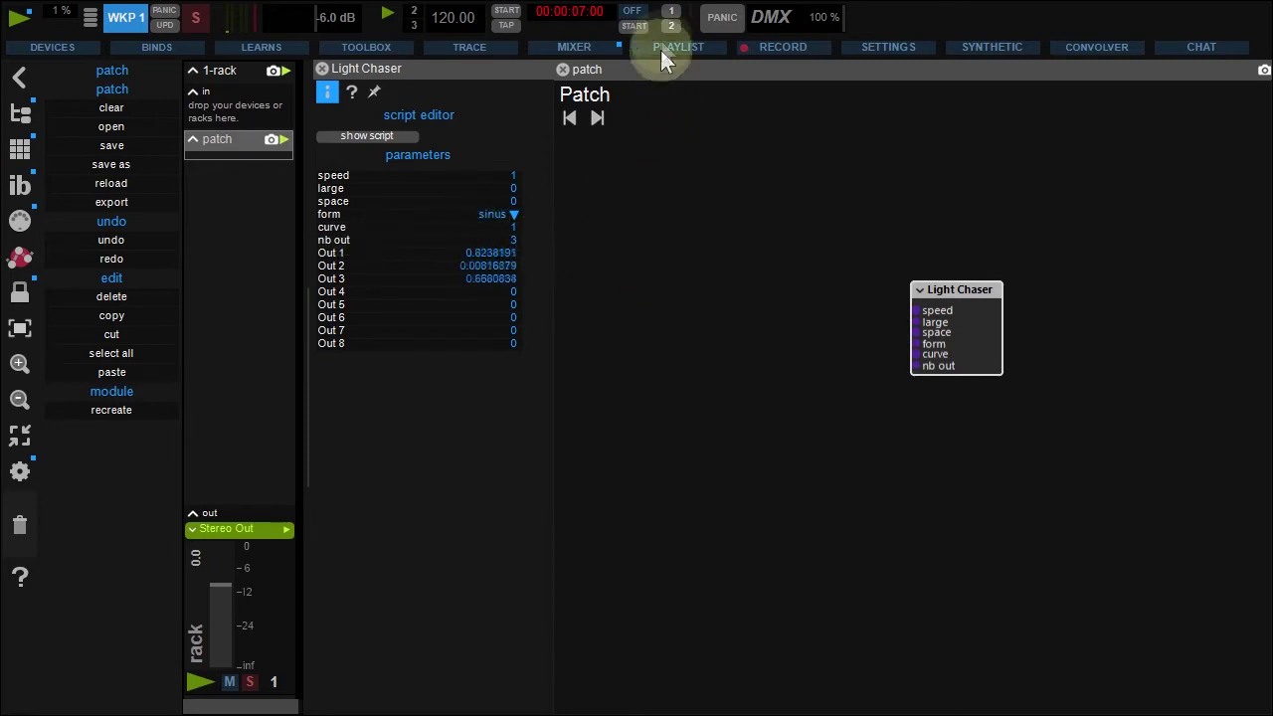
- Add xBri1, Quad1 and Floo1 modules from plot 1 into the patch beside Light Chaser
{"action": "left_click", "coordinate": [670, 12]}
{"action": "left_click_drag", "start_coordinate": [628, 100], "coordinate": [555, 169]}
{"action": "left_click", "coordinate": [299, 208]}
{"action": "left_click_drag", "start_coordinate": [297, 208], "coordinate": [1052, 318]}
{"action": "left_click_drag", "start_coordinate": [411, 207], "coordinate": [1065, 477]}
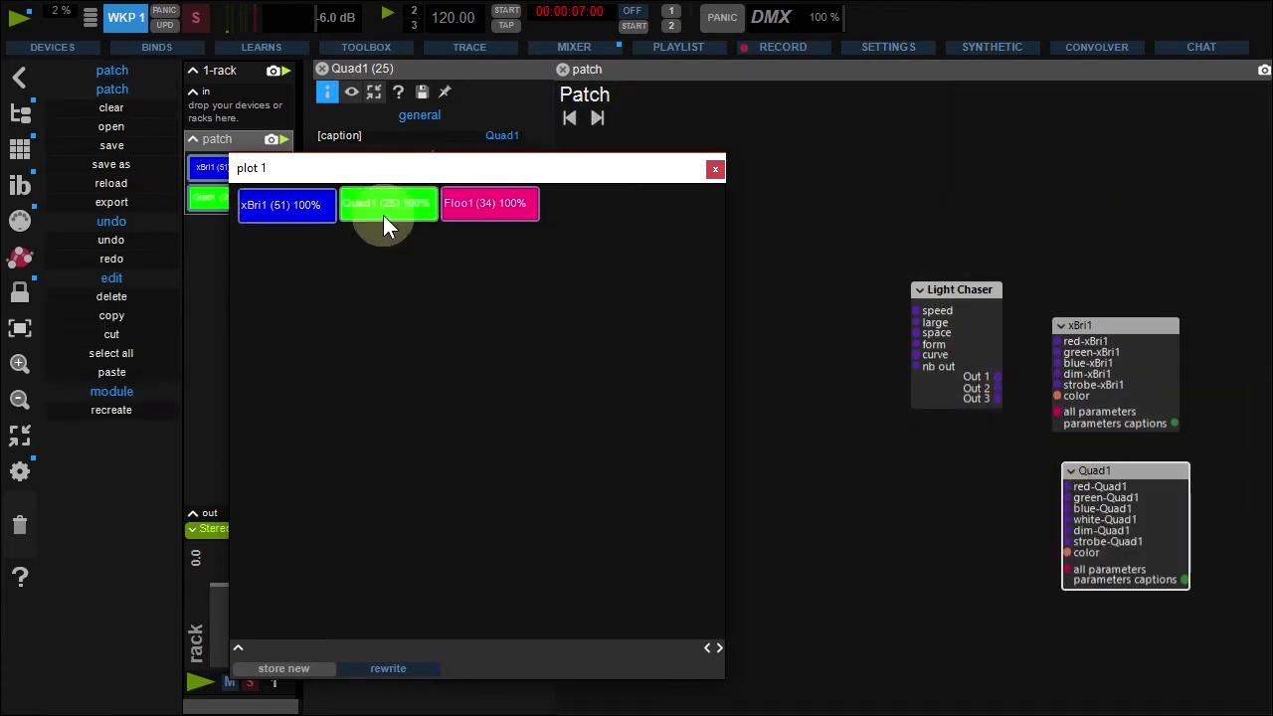
{"action": "left_click_drag", "start_coordinate": [483, 205], "coordinate": [1075, 640]}
{"action": "left_click_drag", "start_coordinate": [994, 605], "coordinate": [918, 453]}
{"action": "left_click_drag", "start_coordinate": [900, 180], "coordinate": [905, 327]}
{"action": "left_click", "coordinate": [716, 169]}
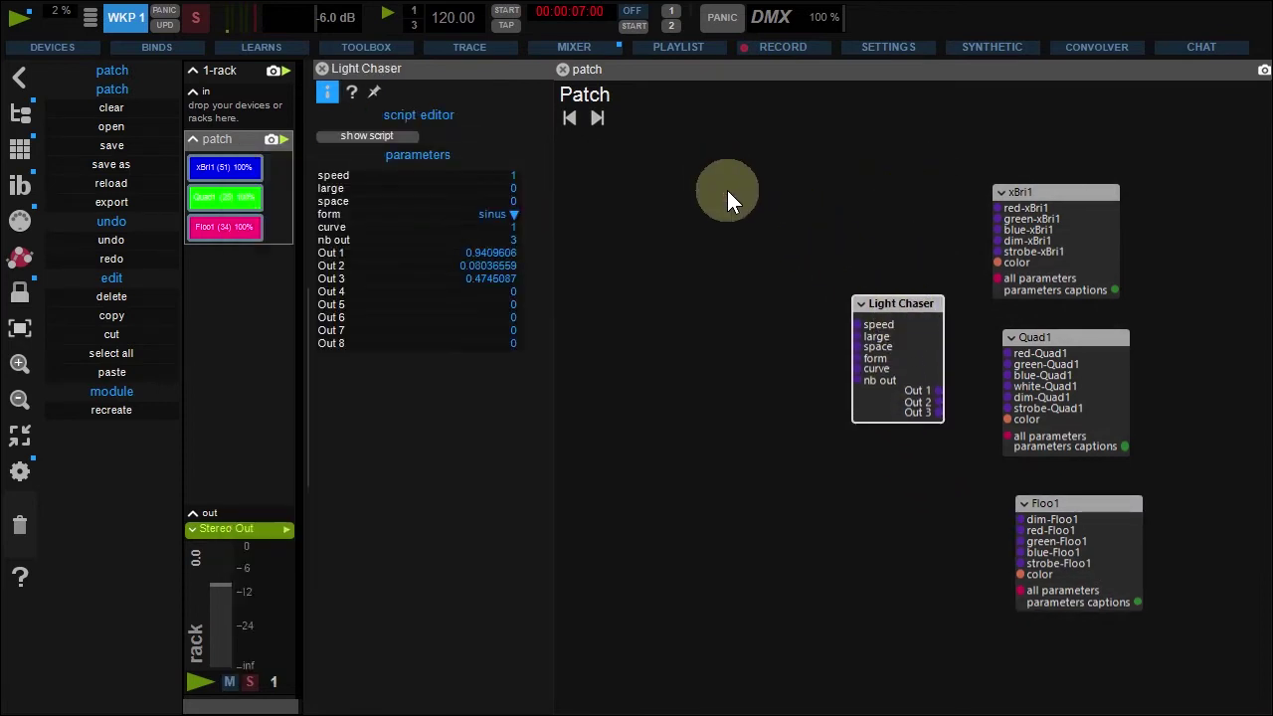
- Wire Light Chaser's outputs to the xBri1 and Quad1 dimmers and set curve to 10
{"action": "left_click_drag", "start_coordinate": [940, 389], "coordinate": [999, 241]}
{"action": "left_click_drag", "start_coordinate": [948, 408], "coordinate": [1017, 519]}
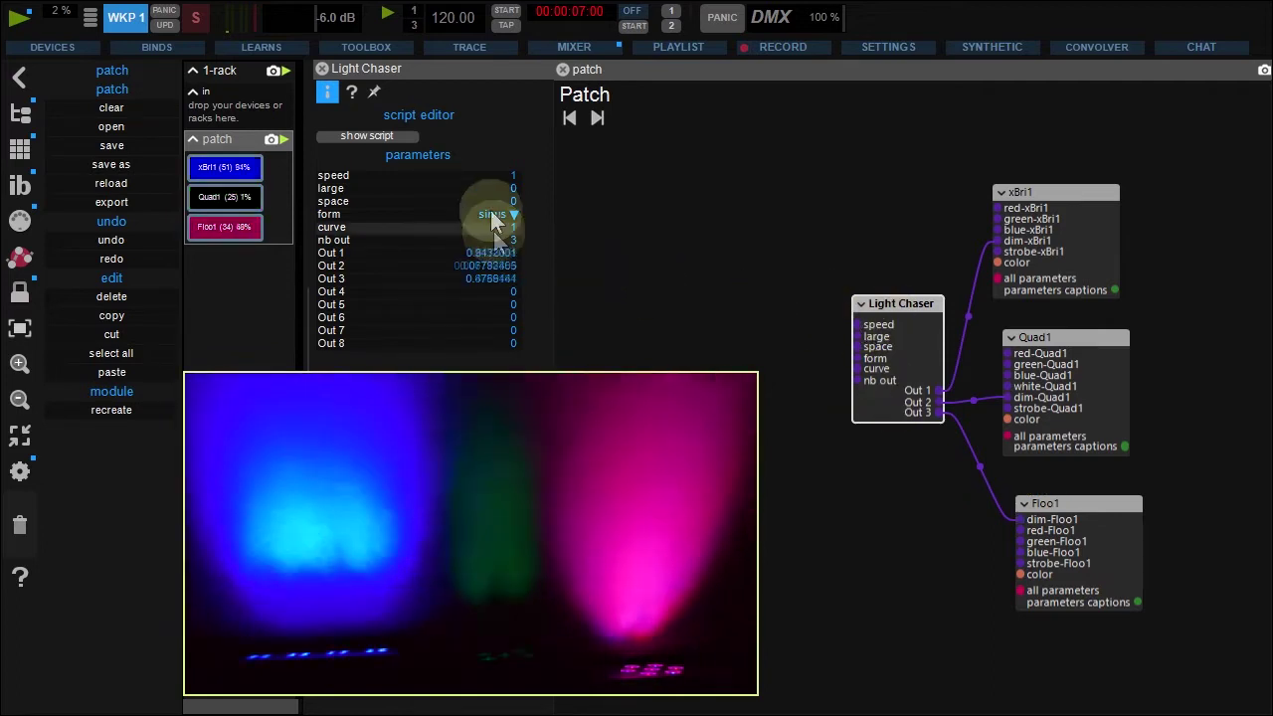
{"action": "double_click", "coordinate": [467, 231]}
{"action": "type", "text": "10"}
{"action": "key", "text": "Return"}
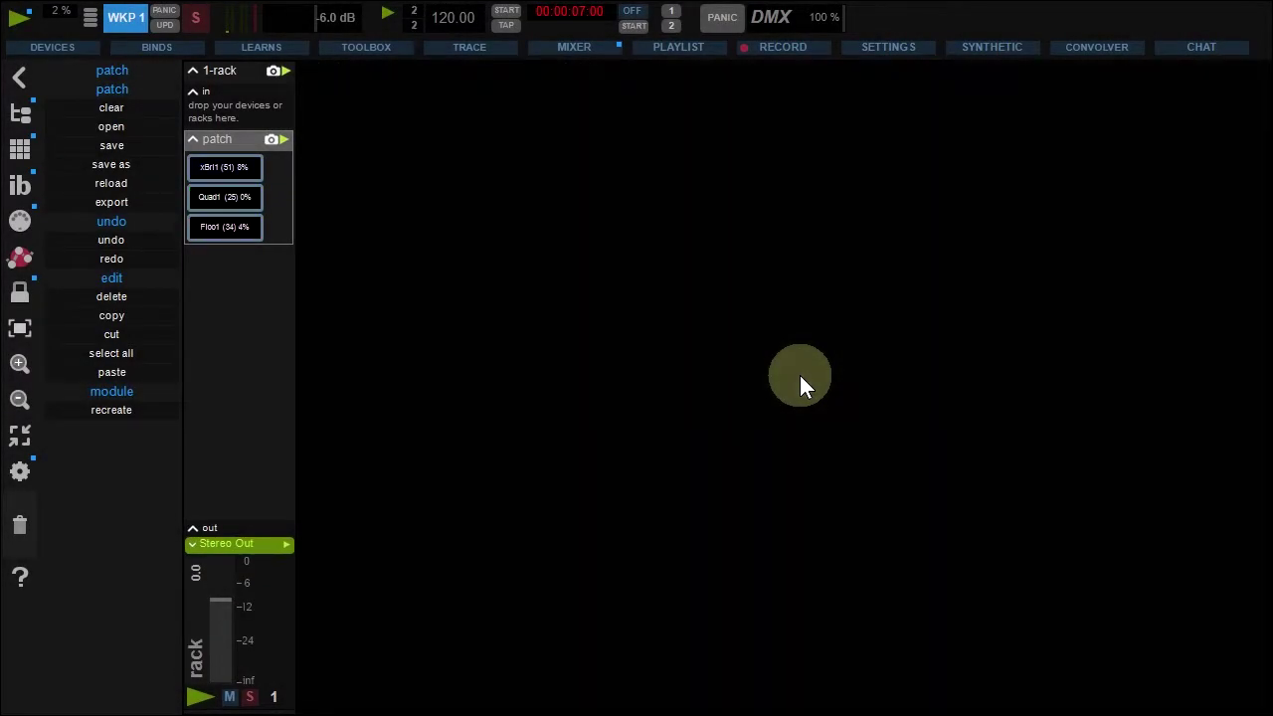
- Replace the chaser patch with an empty patch, collapse the rack's in/out sections, and colour 1-rack blue-purple
{"action": "left_click_drag", "start_coordinate": [242, 140], "coordinate": [19, 512]}
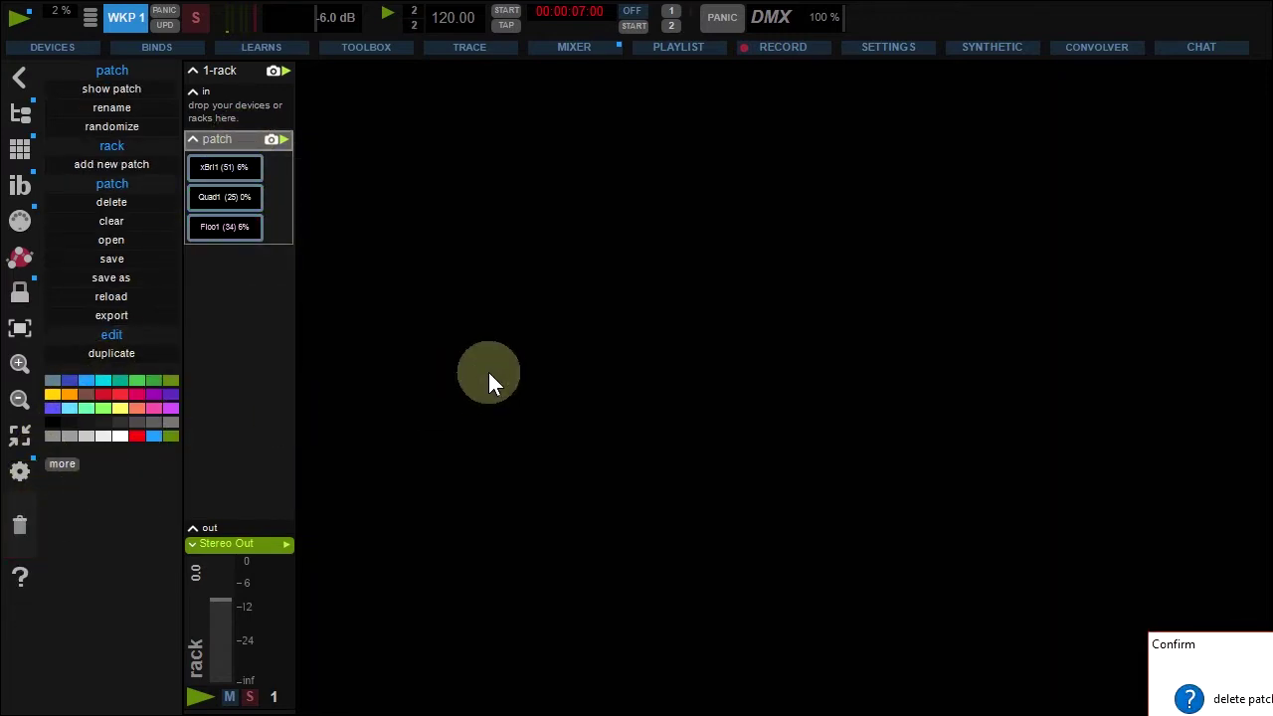
{"action": "left_click", "coordinate": [243, 368]}
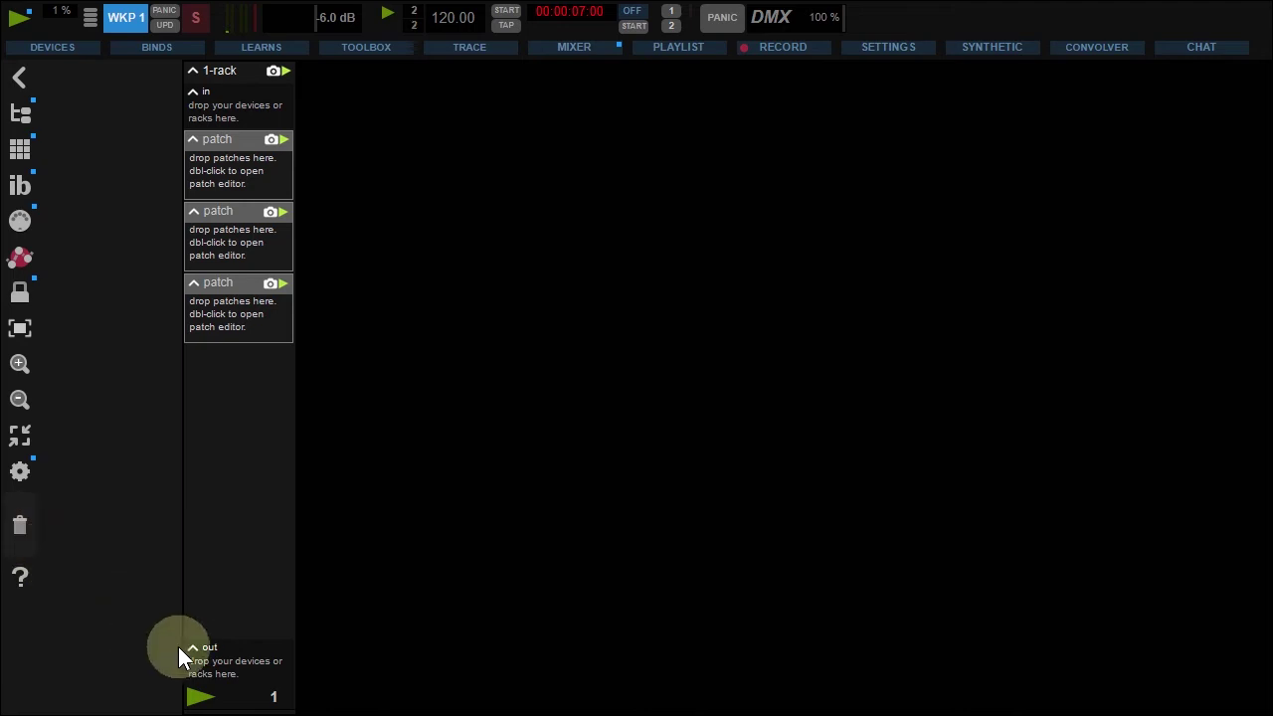
{"action": "left_click", "coordinate": [189, 649]}
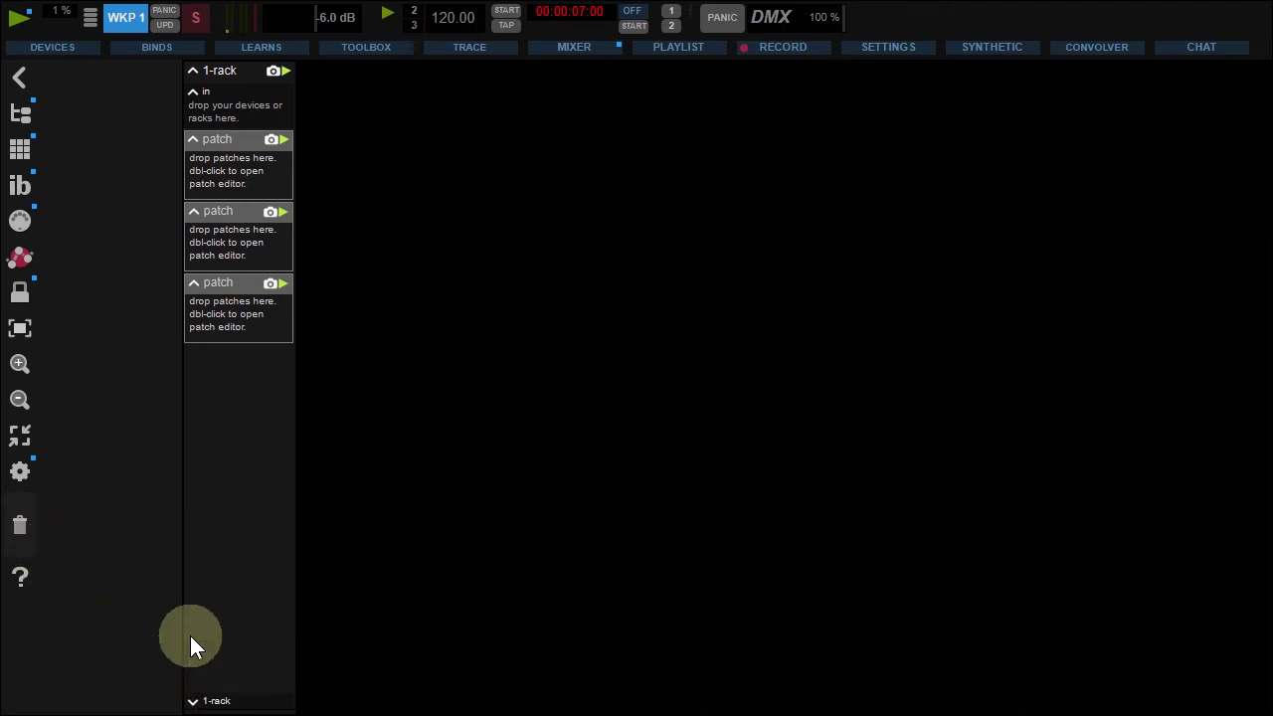
{"action": "left_click", "coordinate": [192, 88]}
{"action": "left_click", "coordinate": [217, 72]}
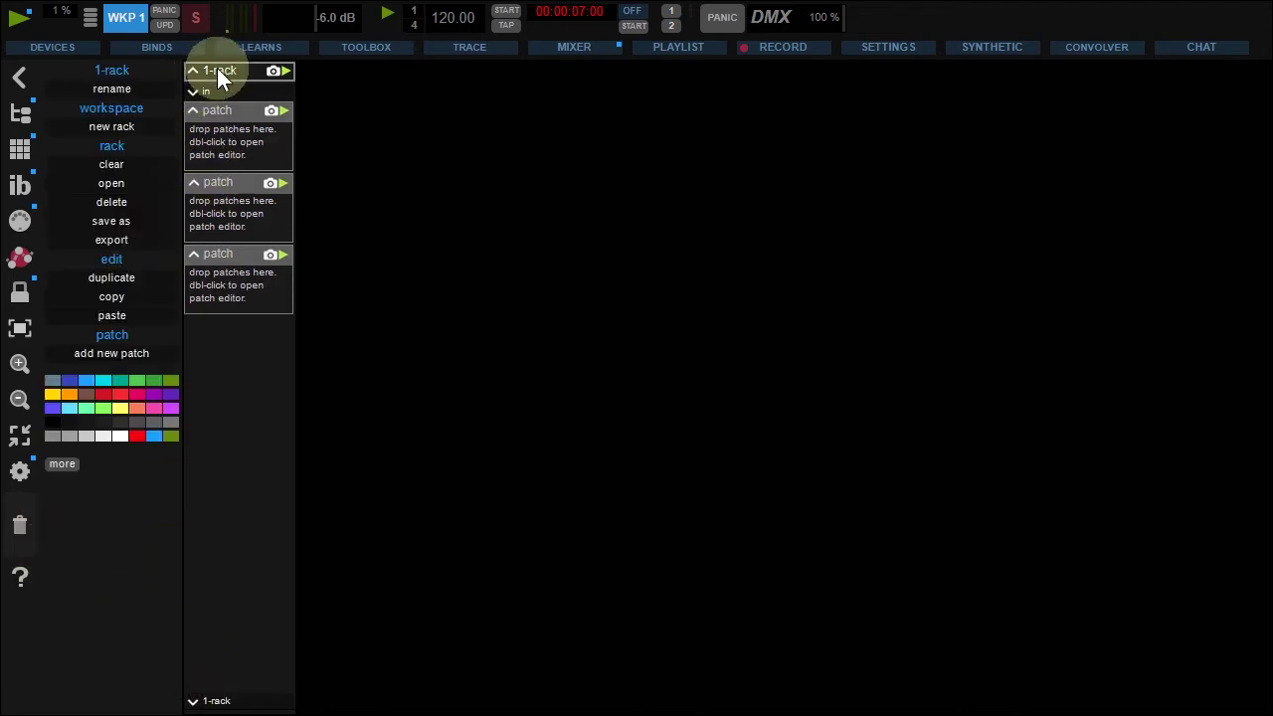
{"action": "left_click", "coordinate": [72, 380]}
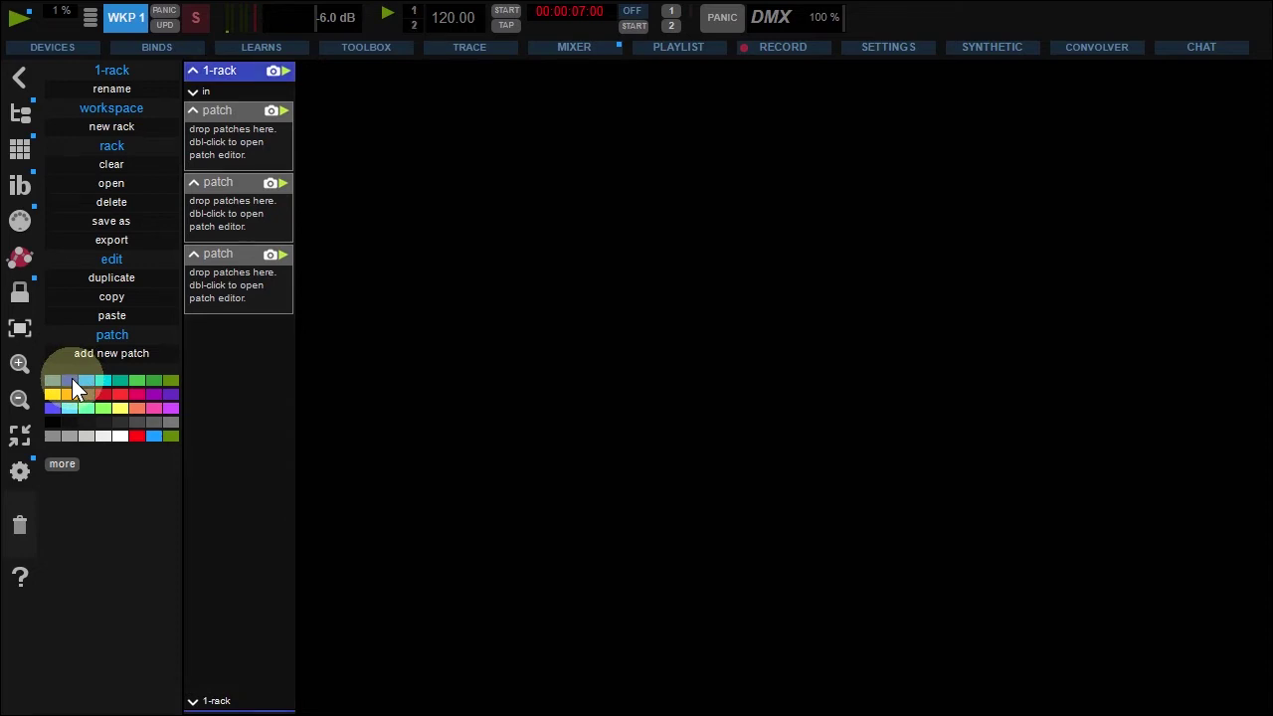
- Place xBri1, Quad1 and Floo1 from plot 1 into the first, second and third patches
{"action": "left_click", "coordinate": [669, 22]}
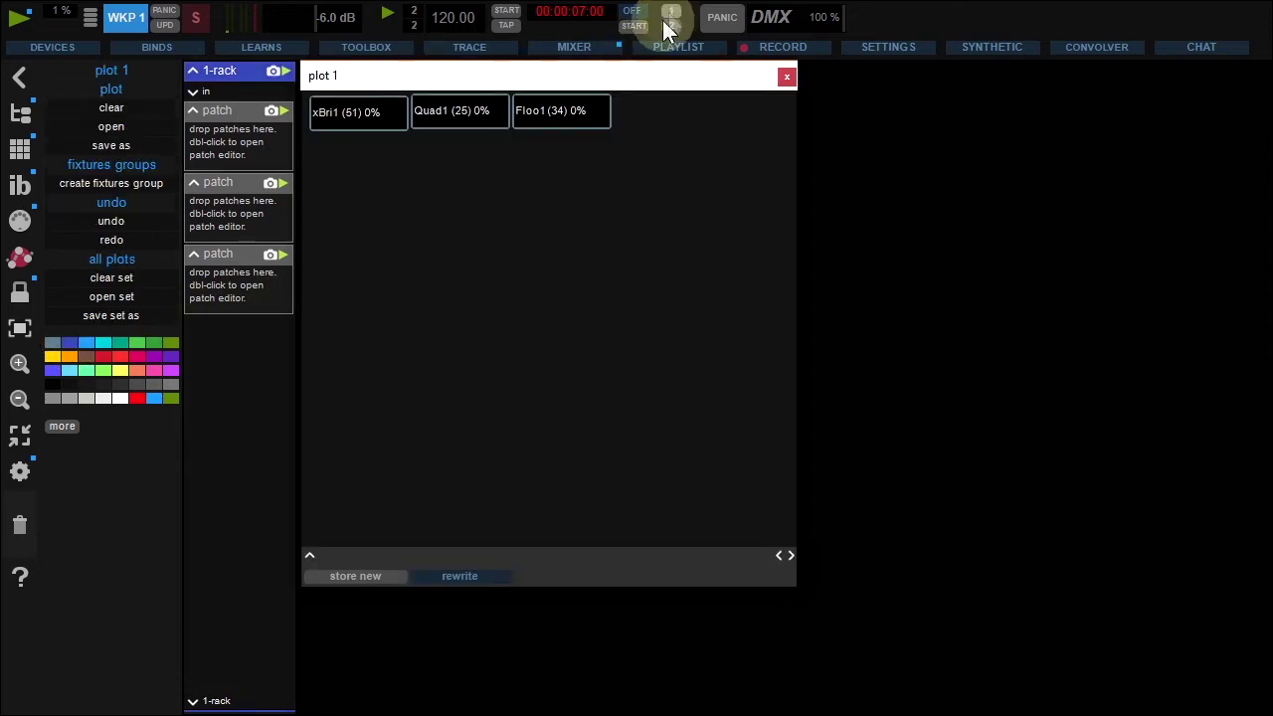
{"action": "left_click_drag", "start_coordinate": [376, 117], "coordinate": [269, 136]}
{"action": "left_click_drag", "start_coordinate": [450, 110], "coordinate": [230, 199]}
{"action": "left_click_drag", "start_coordinate": [549, 118], "coordinate": [231, 256]}
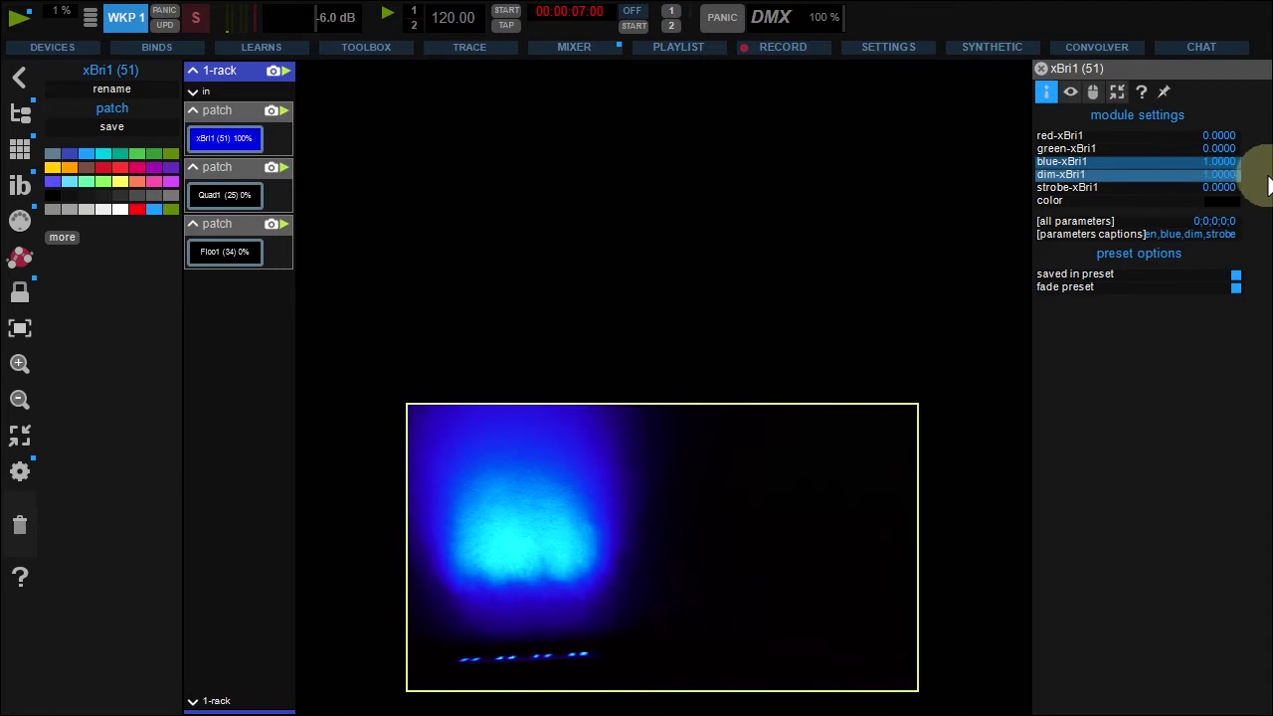
- Raise the Quad1 and Floo1 dimmers to full in the inspector
{"action": "left_click", "coordinate": [242, 194]}
{"action": "left_click_drag", "start_coordinate": [1043, 187], "coordinate": [1258, 189]}
{"action": "left_click", "coordinate": [241, 253]}
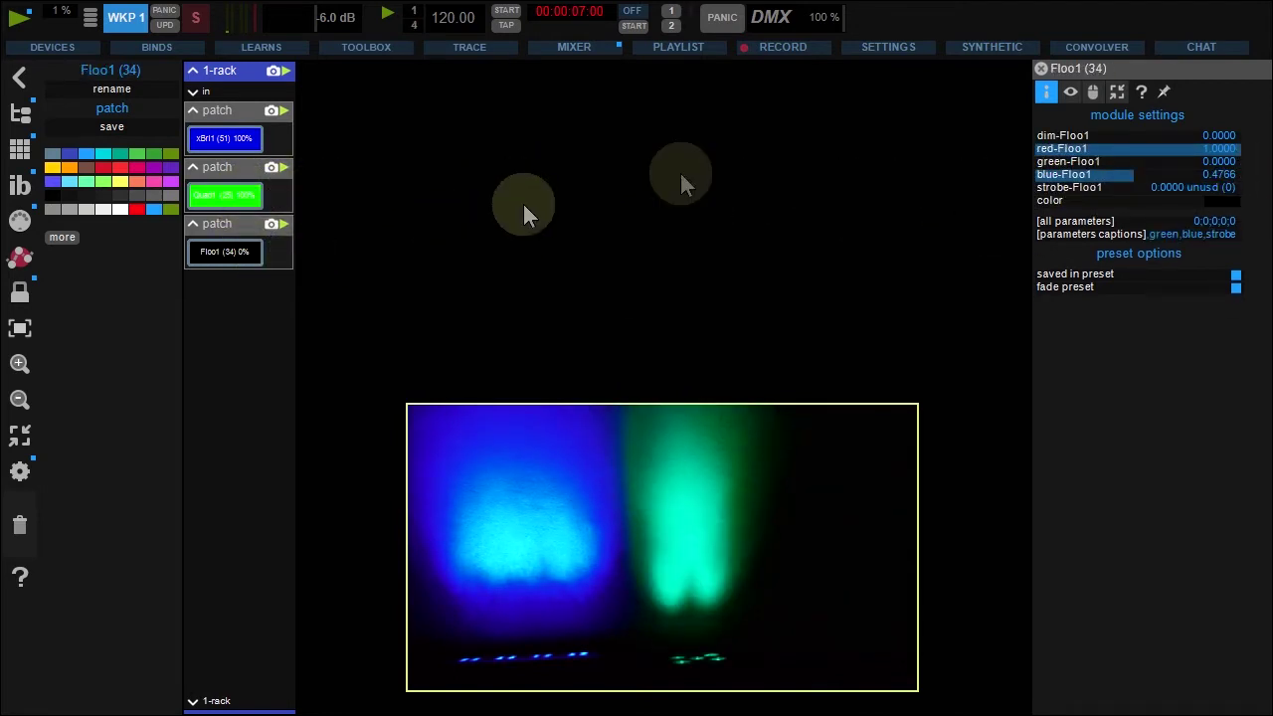
{"action": "left_click_drag", "start_coordinate": [1043, 136], "coordinate": [1261, 147]}
- Place 1-rack as a clip on row 1 of the timeline grid and select it
{"action": "left_click", "coordinate": [22, 148]}
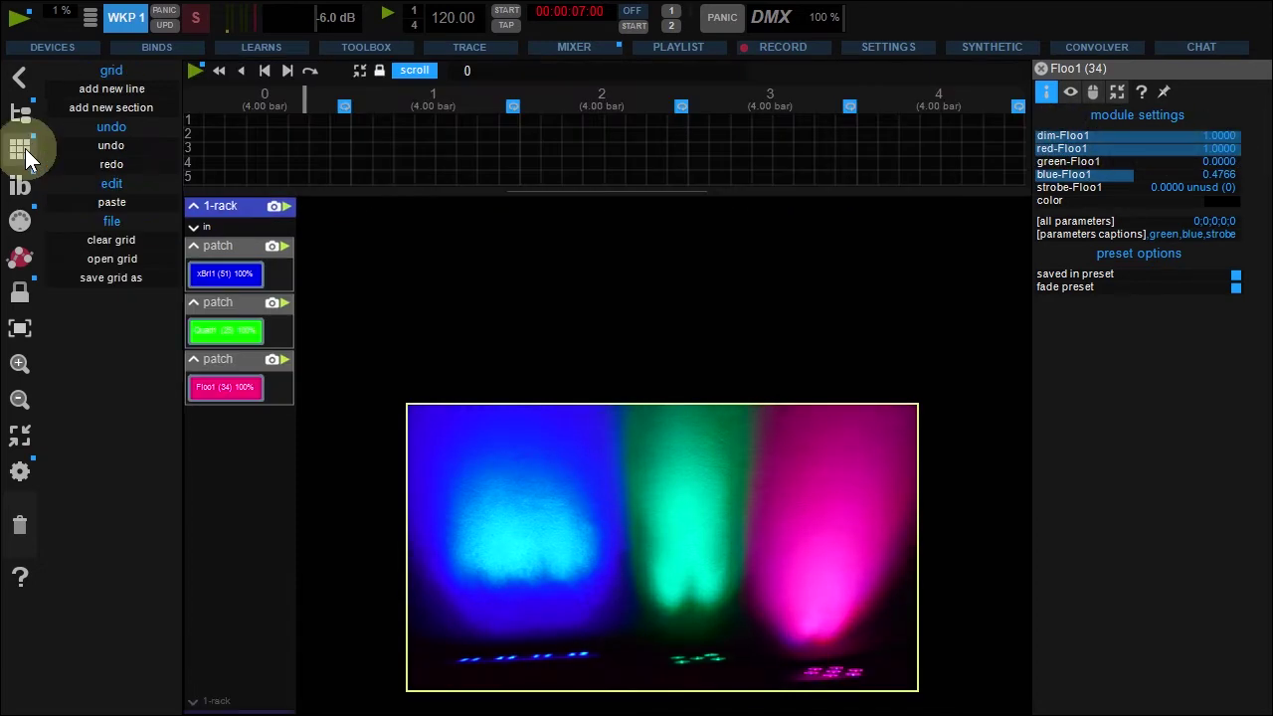
{"action": "left_click_drag", "start_coordinate": [209, 204], "coordinate": [418, 130]}
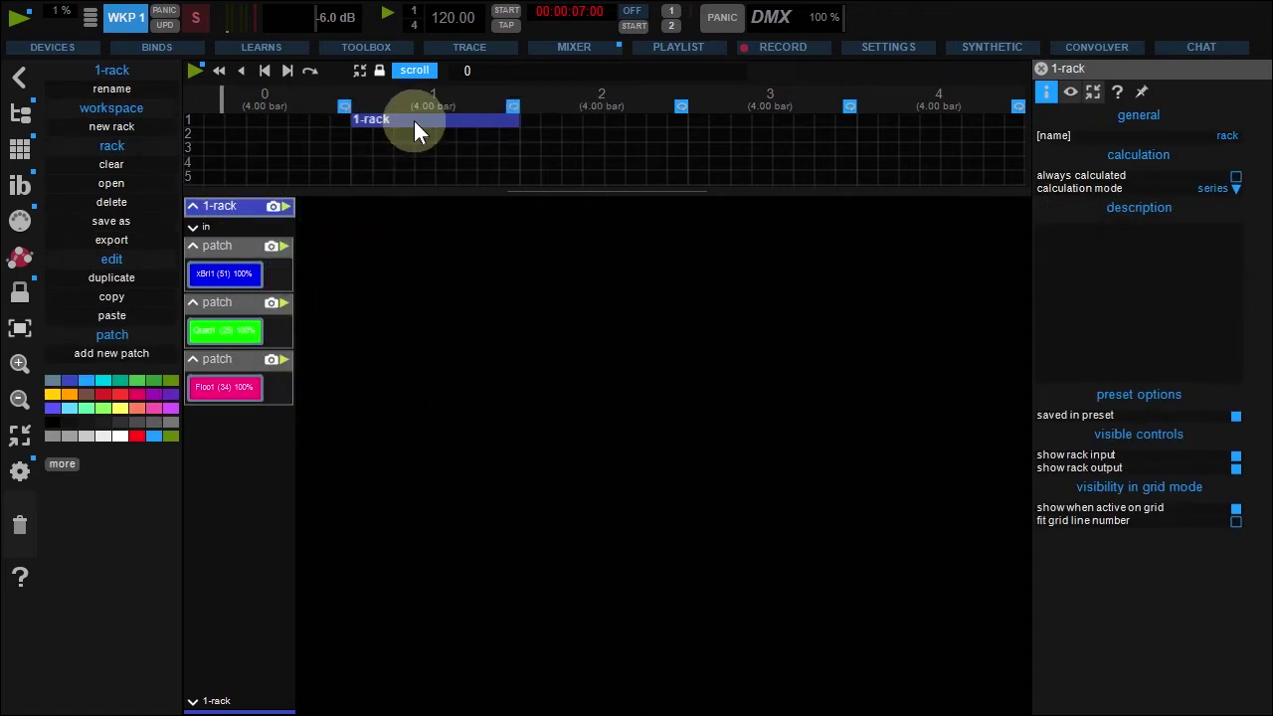
{"action": "left_click", "coordinate": [414, 124]}
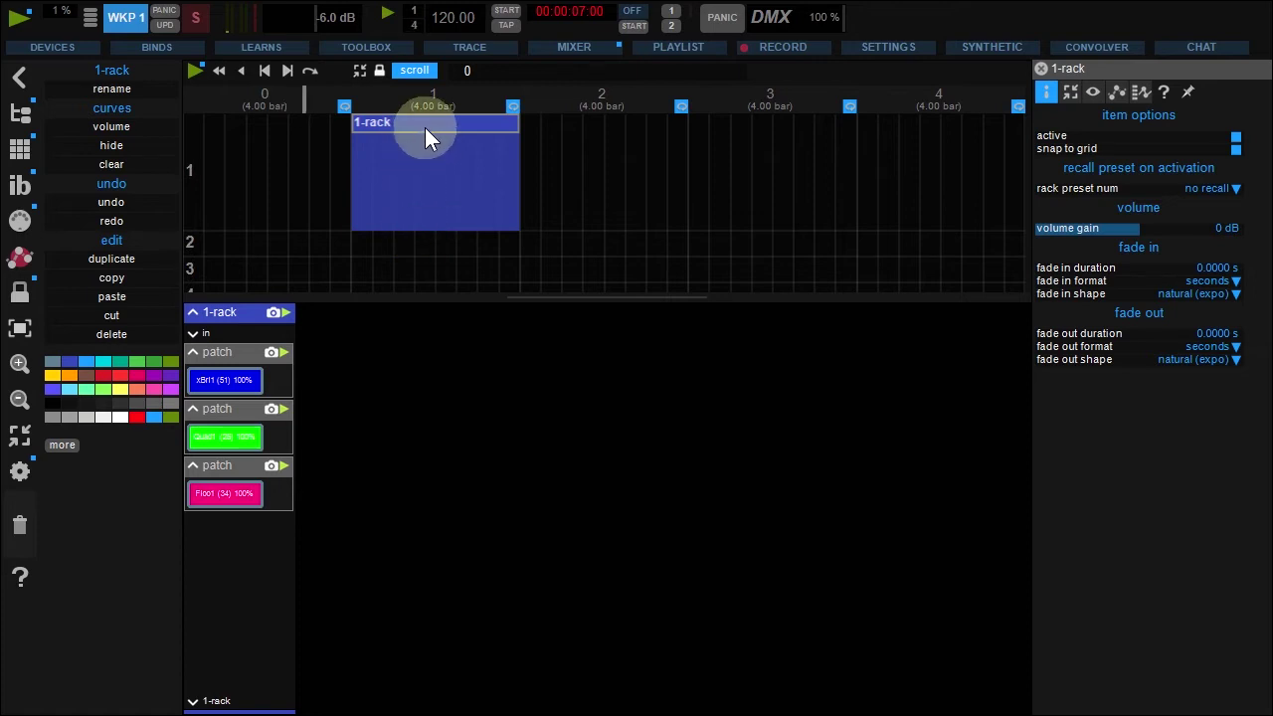
- Give the 1-rack clip 6-second fade-in and fade-out, and mark the clip's end
{"action": "left_click", "coordinate": [1036, 267]}
{"action": "type", "text": "6"}
{"action": "key", "text": "Return"}
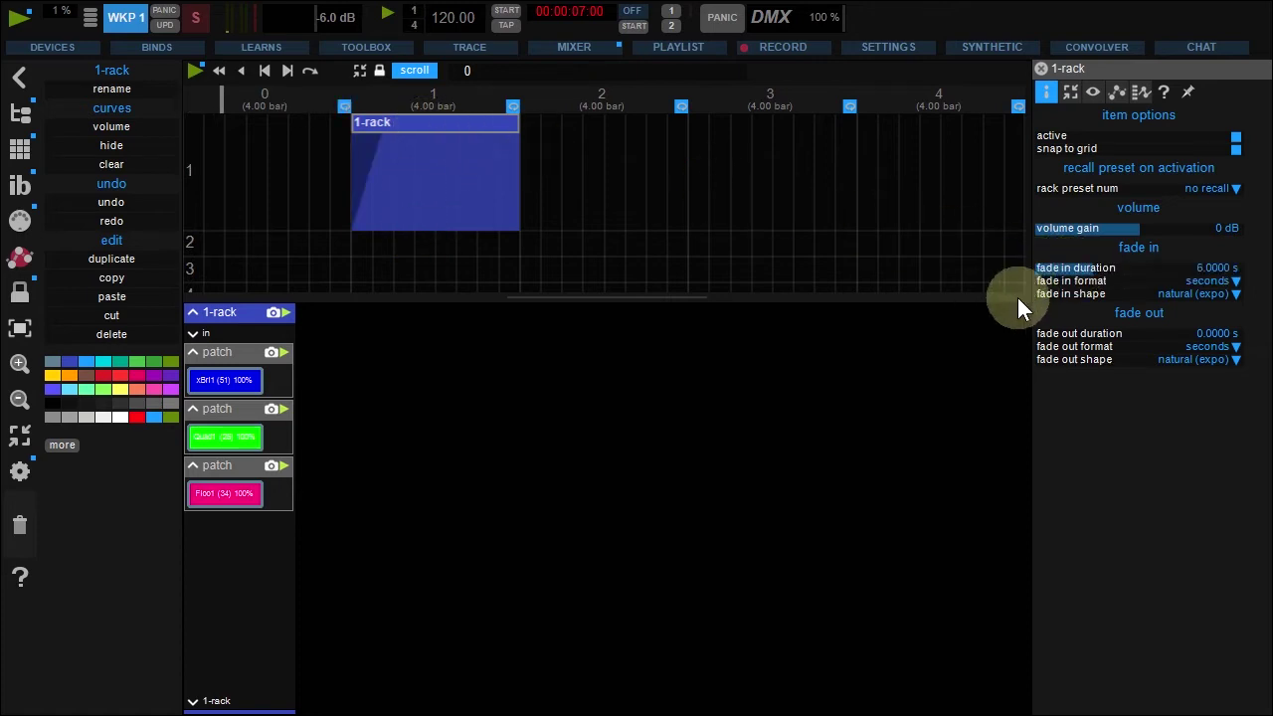
{"action": "left_click", "coordinate": [1036, 335]}
{"action": "type", "text": "6"}
{"action": "key", "text": "Return"}
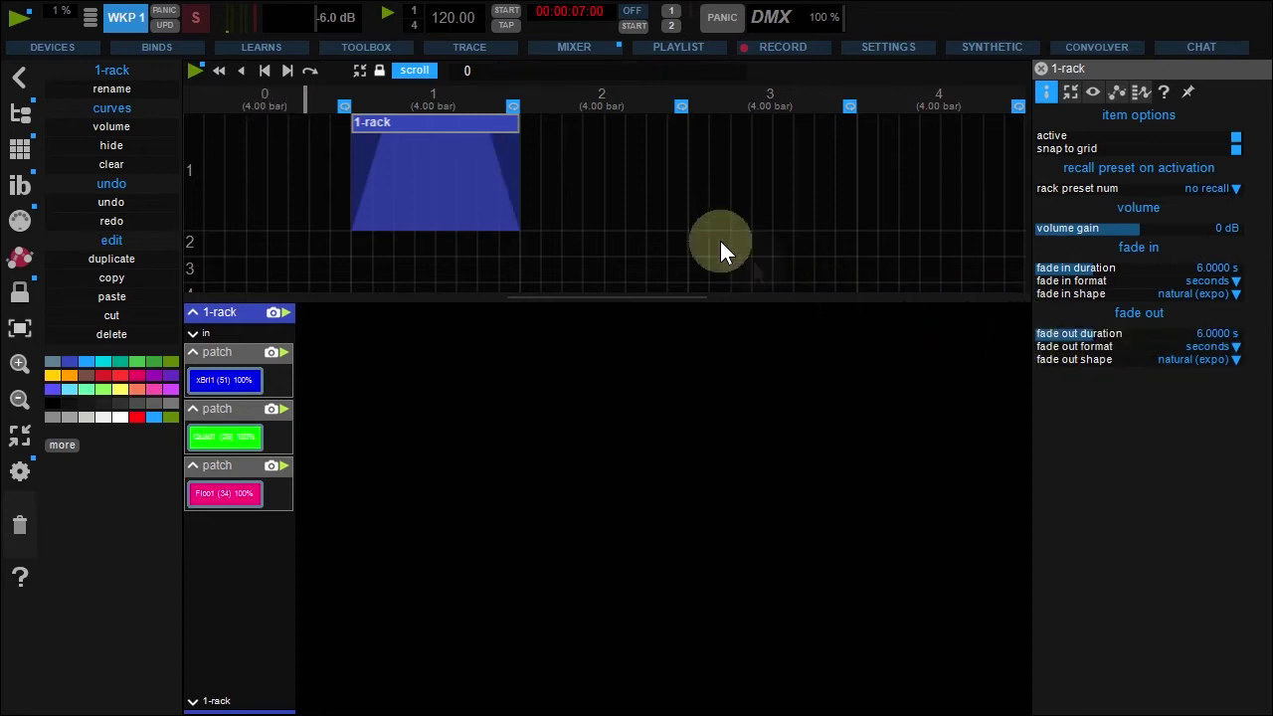
{"action": "left_click", "coordinate": [519, 107]}
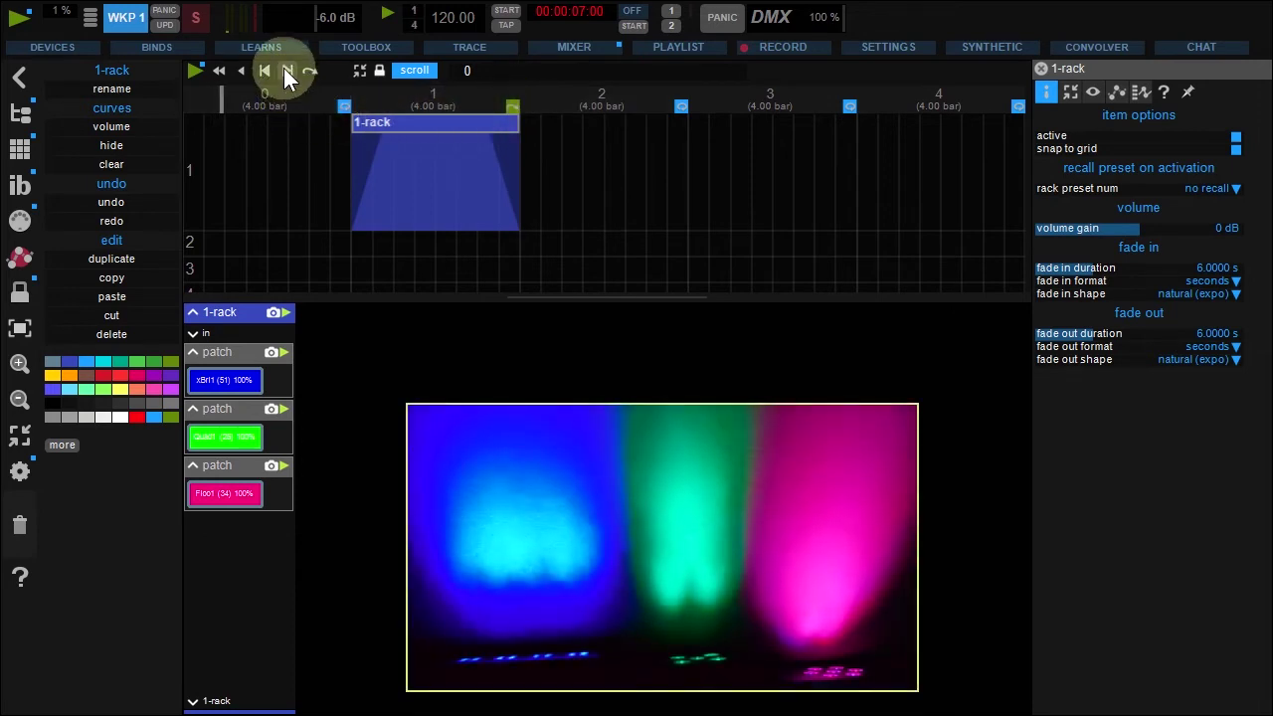
- Jump back to the start of the 1-rack clip to replay the light fade
{"action": "left_click", "coordinate": [285, 70]}
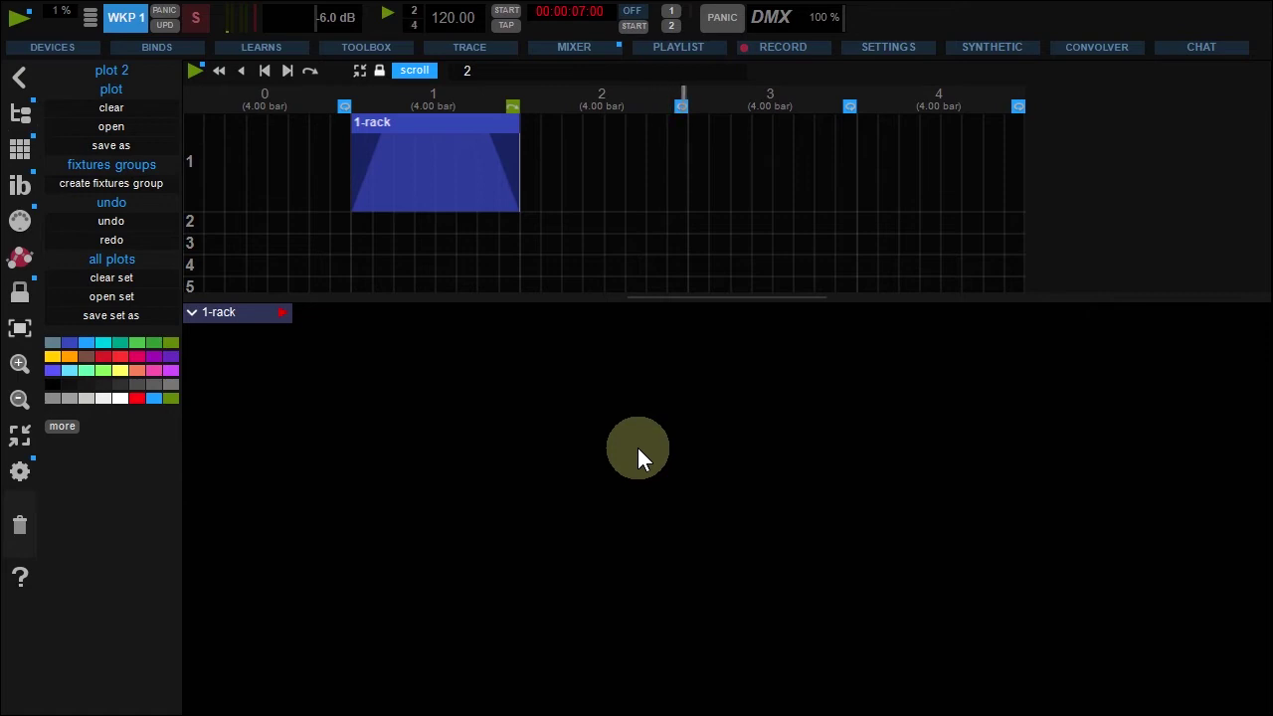
- Add three 4 Way Dimmer fixtures (4 Wa1, 4 Wa2, 4 Wa3) to plot 2 from the fixtures list
{"action": "left_click", "coordinate": [673, 27]}
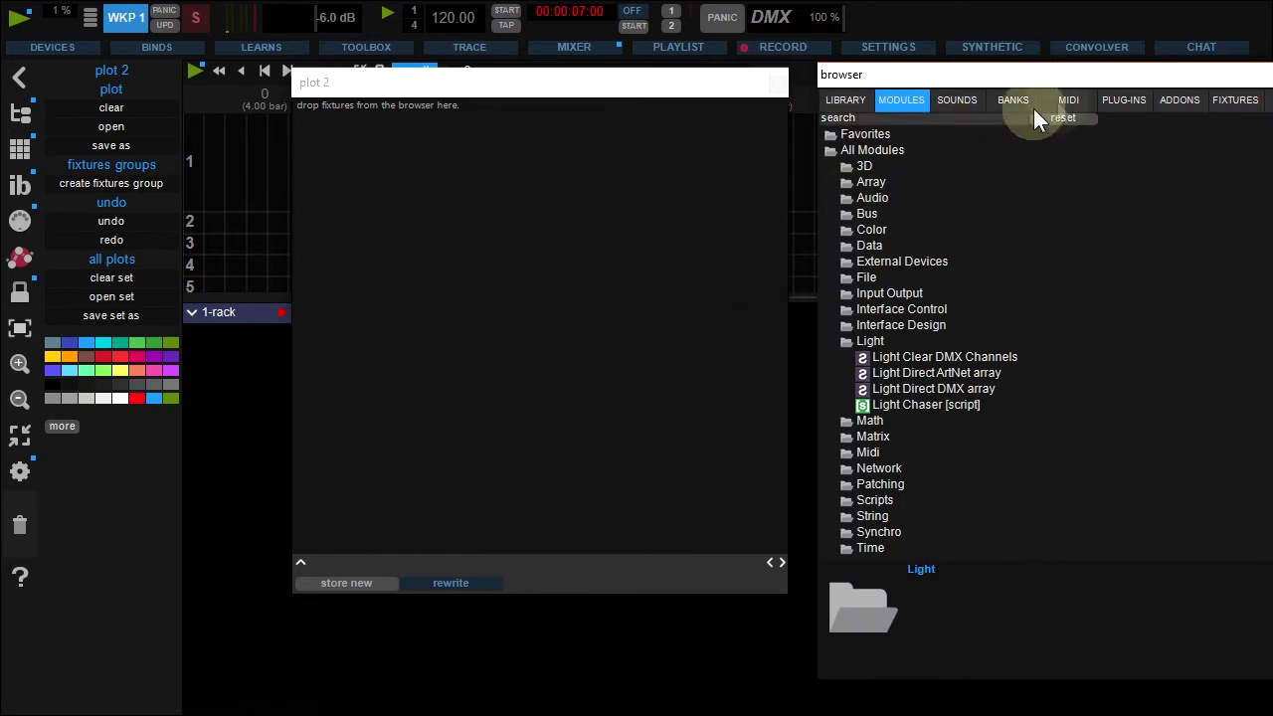
{"action": "left_click", "coordinate": [1231, 103]}
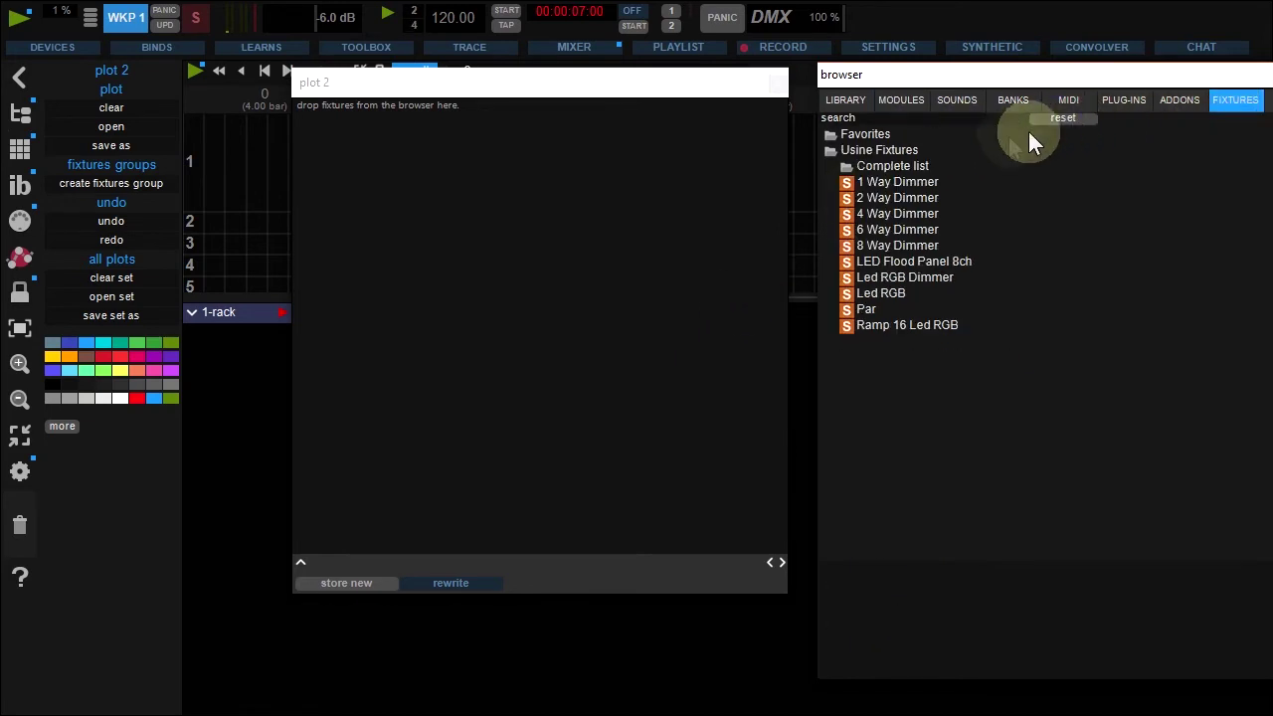
{"action": "left_click_drag", "start_coordinate": [926, 219], "coordinate": [312, 127]}
{"action": "left_click_drag", "start_coordinate": [868, 217], "coordinate": [419, 134]}
{"action": "left_click_drag", "start_coordinate": [865, 217], "coordinate": [535, 137]}
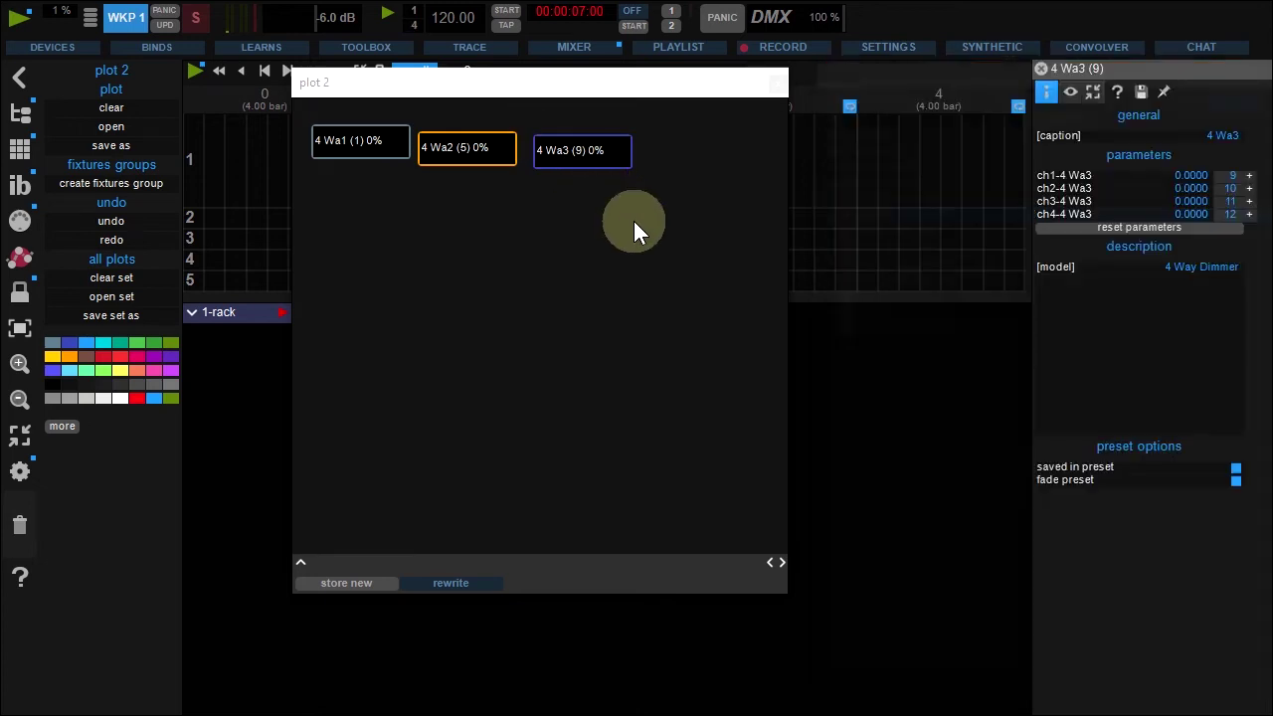
- Create fixtures group group1 in plot 2 and move it lower right
{"action": "left_click", "coordinate": [556, 299]}
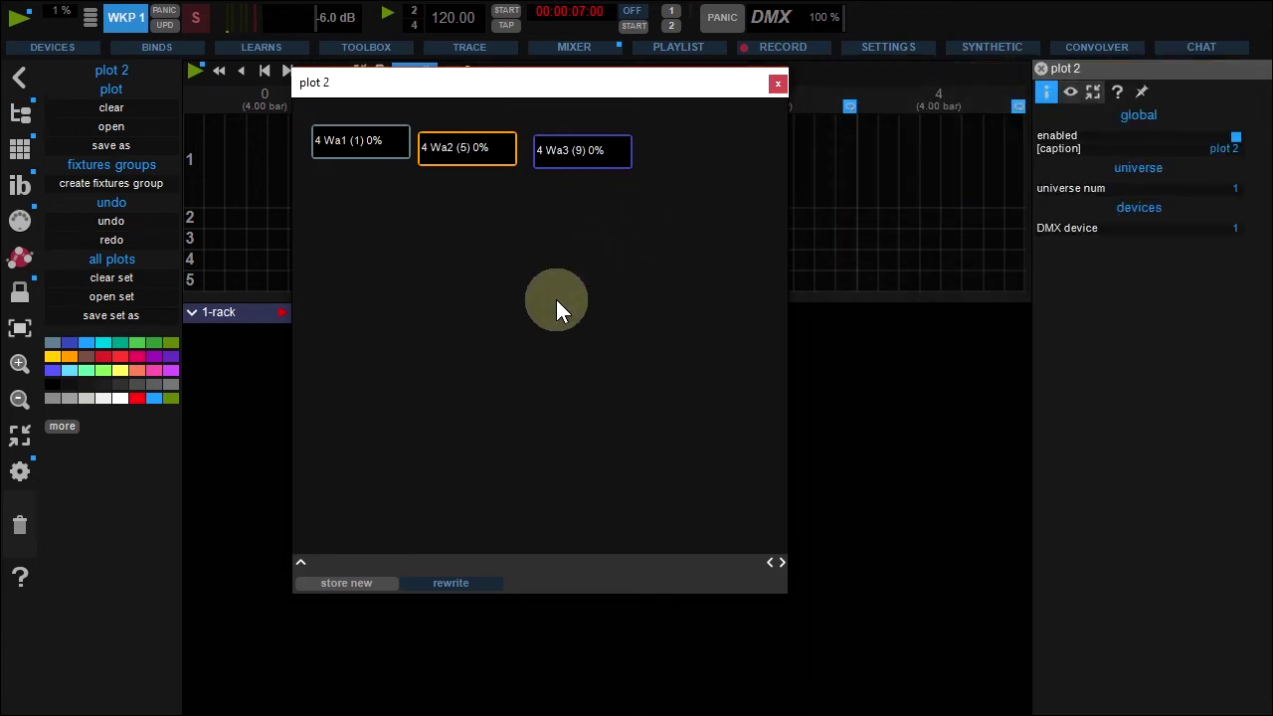
{"action": "left_click", "coordinate": [132, 187]}
{"action": "left_click", "coordinate": [33, 296]}
{"action": "left_click_drag", "start_coordinate": [354, 109], "coordinate": [458, 239]}
{"action": "left_click", "coordinate": [20, 292]}
- Move 4 Wa1, 4 Wa2 and 4 Wa3 into group1 and raise its first channel to about 0.80
{"action": "left_click", "coordinate": [361, 277]}
{"action": "left_click_drag", "start_coordinate": [361, 149], "coordinate": [444, 244]}
{"action": "left_click_drag", "start_coordinate": [446, 162], "coordinate": [448, 246]}
{"action": "left_click_drag", "start_coordinate": [527, 192], "coordinate": [467, 235]}
{"action": "left_click", "coordinate": [478, 234]}
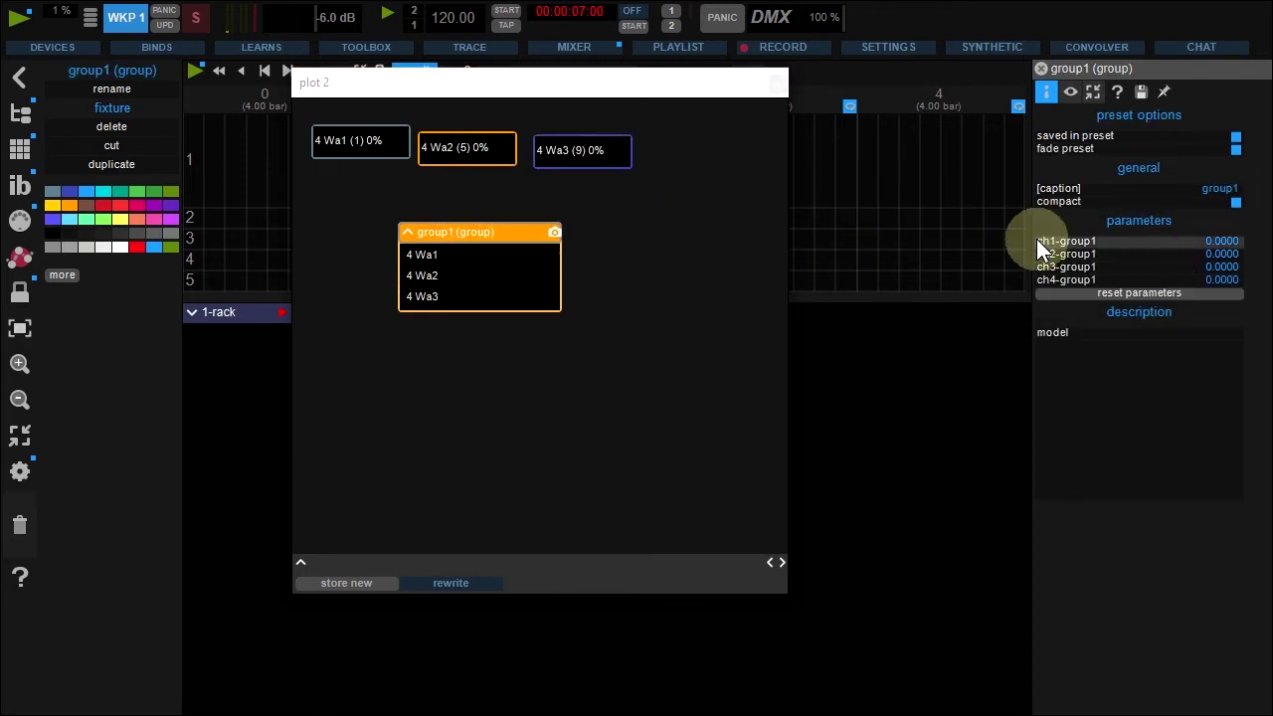
{"action": "left_click_drag", "start_coordinate": [1039, 242], "coordinate": [1114, 261]}
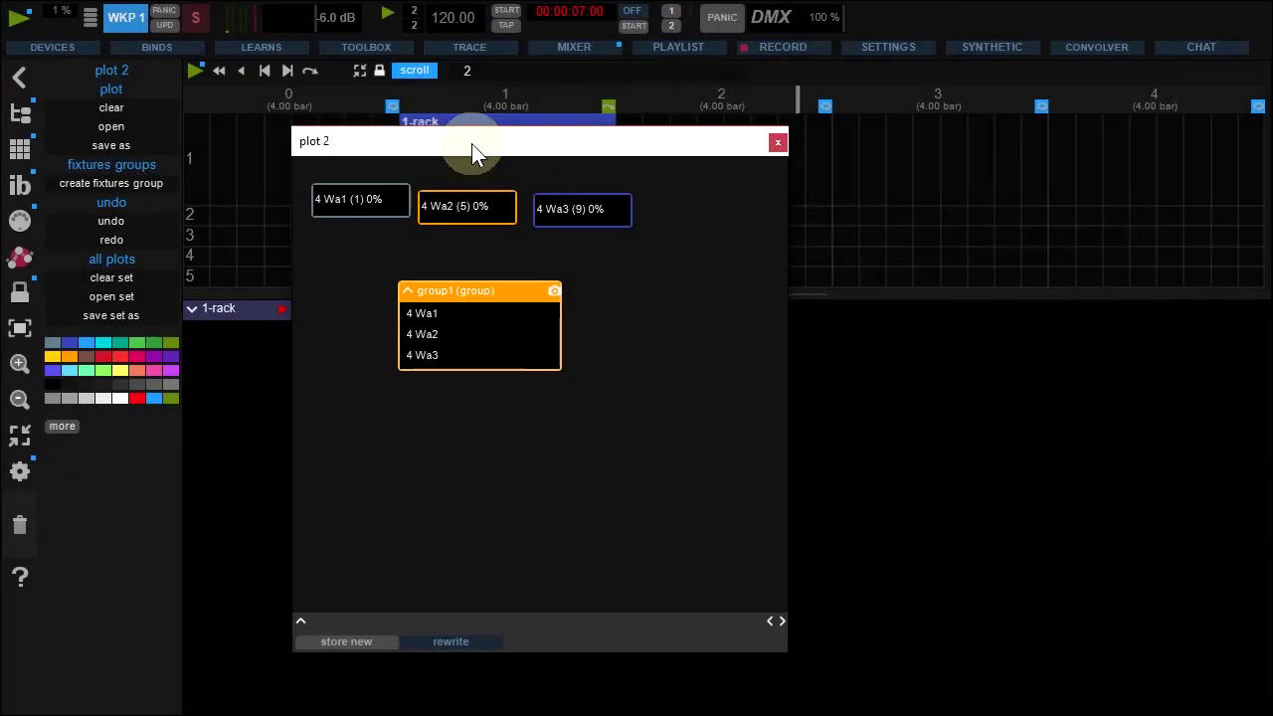
- Create a new 2-rack in the workspace and delete its Stereo Out
{"action": "left_click_drag", "start_coordinate": [472, 143], "coordinate": [924, 475]}
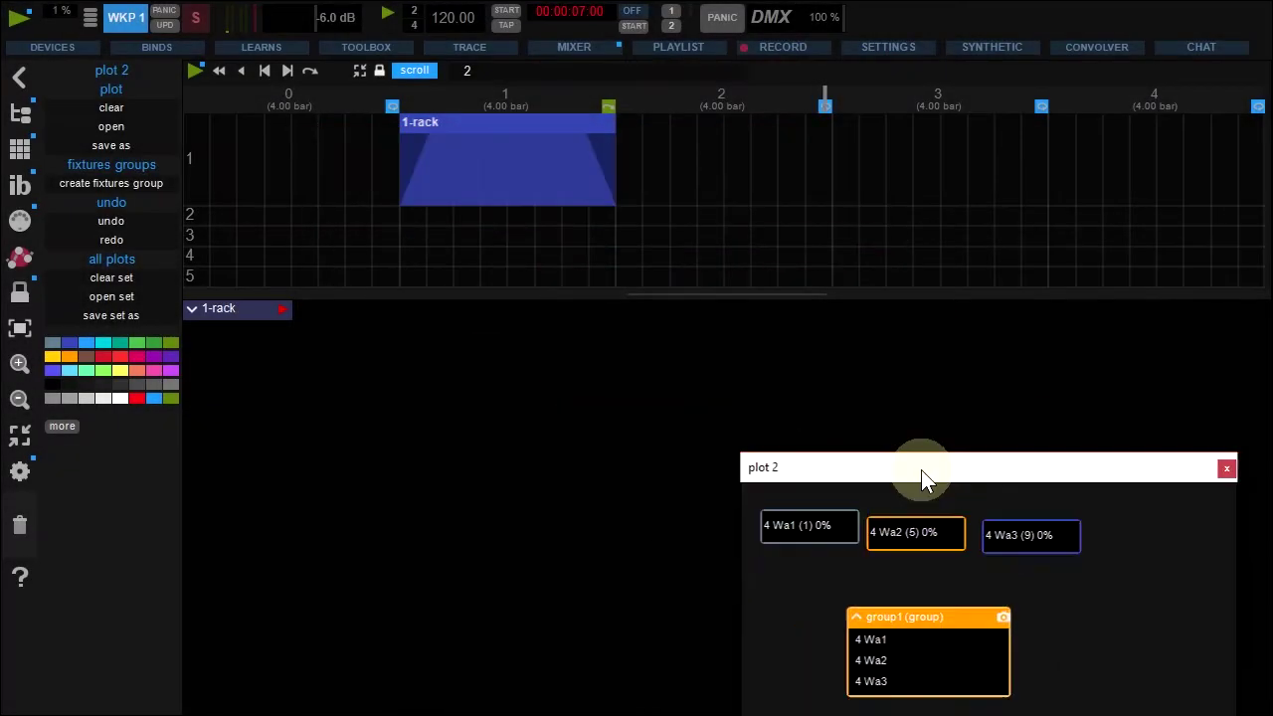
{"action": "left_click", "coordinate": [256, 348]}
{"action": "left_click", "coordinate": [129, 223]}
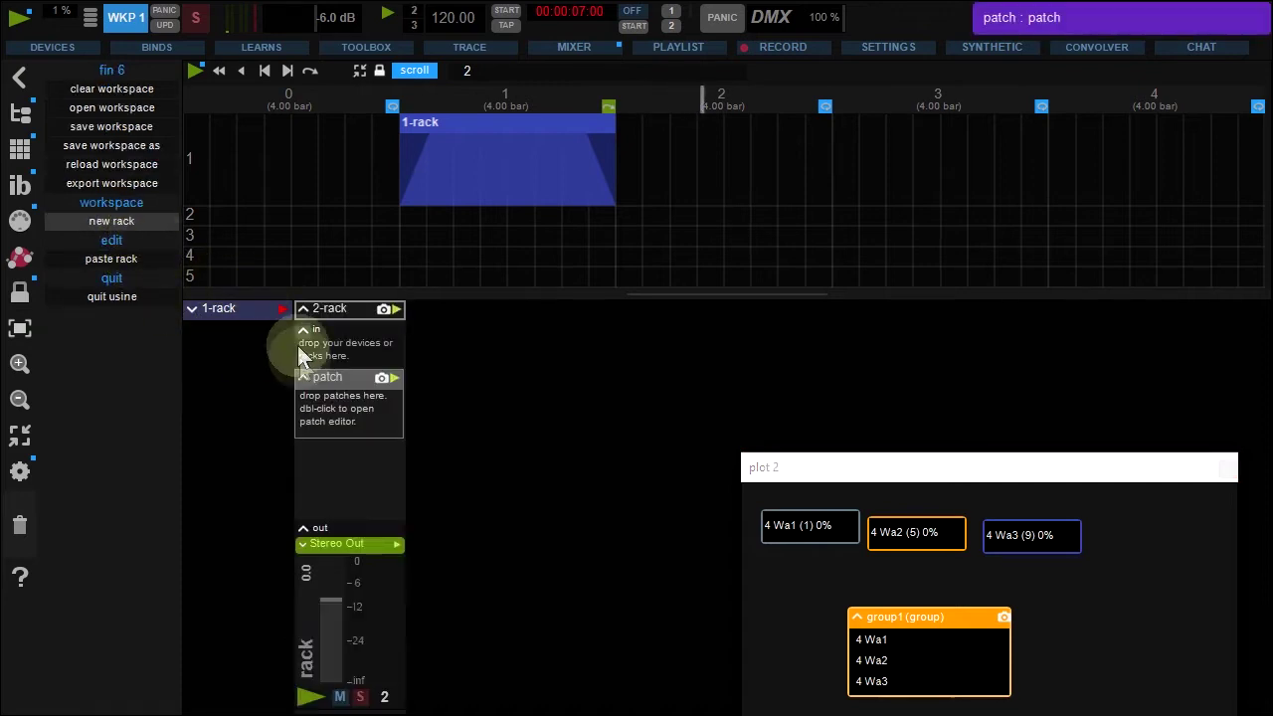
{"action": "left_click_drag", "start_coordinate": [316, 542], "coordinate": [20, 525]}
- Collapse 2-rack's input and output sections and colour 2-rack green
{"action": "left_click", "coordinate": [305, 649]}
{"action": "left_click", "coordinate": [303, 329]}
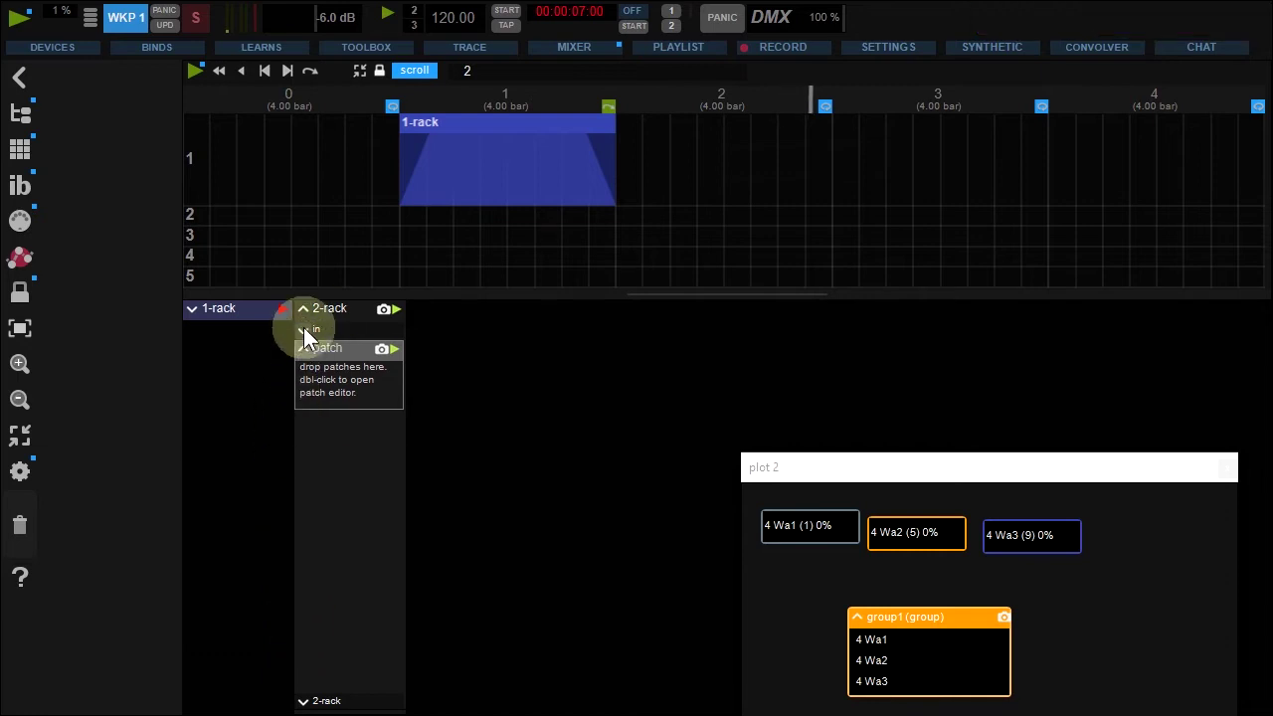
{"action": "left_click", "coordinate": [326, 310]}
{"action": "left_click", "coordinate": [133, 381]}
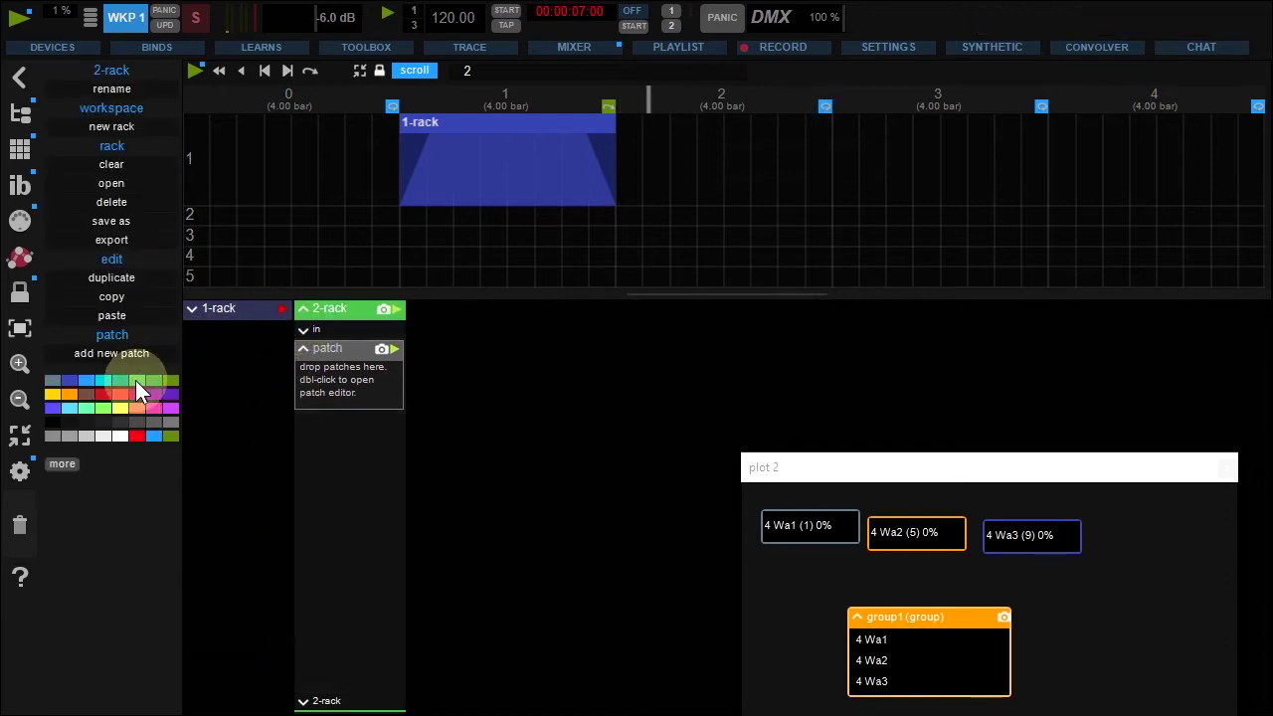
- Drop group1 into the 2-rack patch and open it in the patch editor
{"action": "left_click_drag", "start_coordinate": [928, 620], "coordinate": [329, 371]}
{"action": "double_click", "coordinate": [336, 348]}
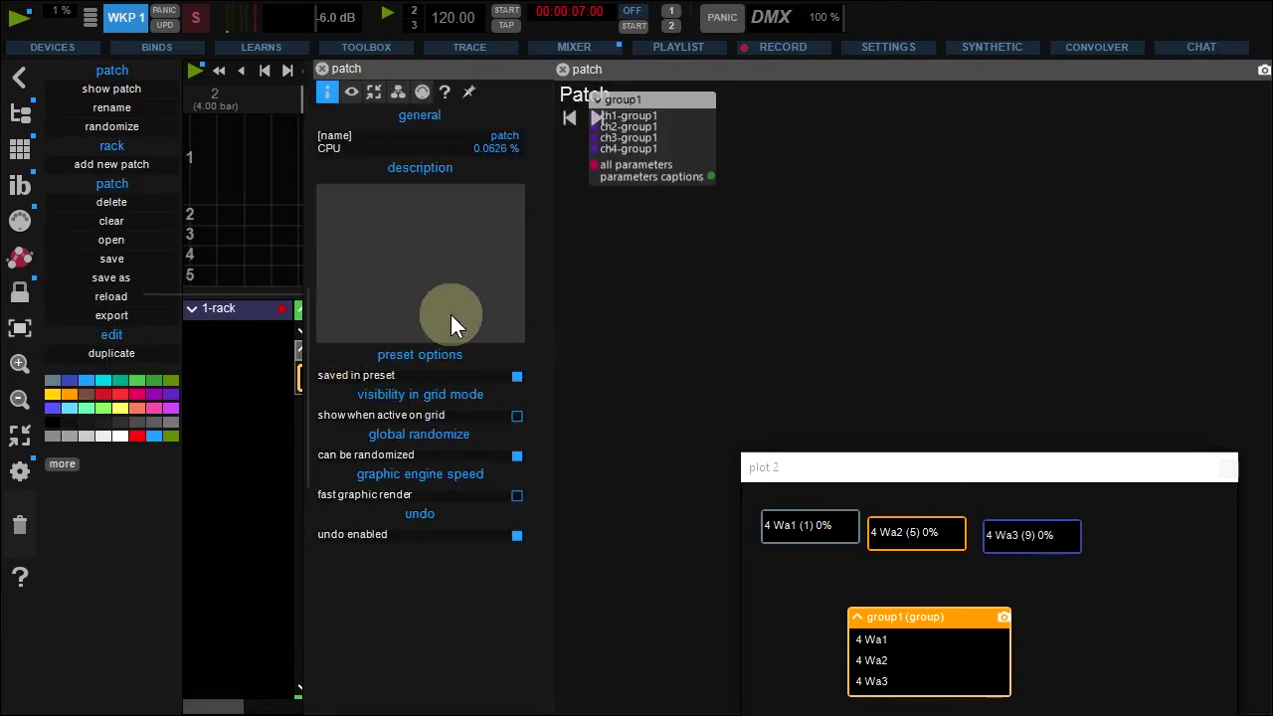
{"action": "left_click_drag", "start_coordinate": [641, 147], "coordinate": [879, 241]}
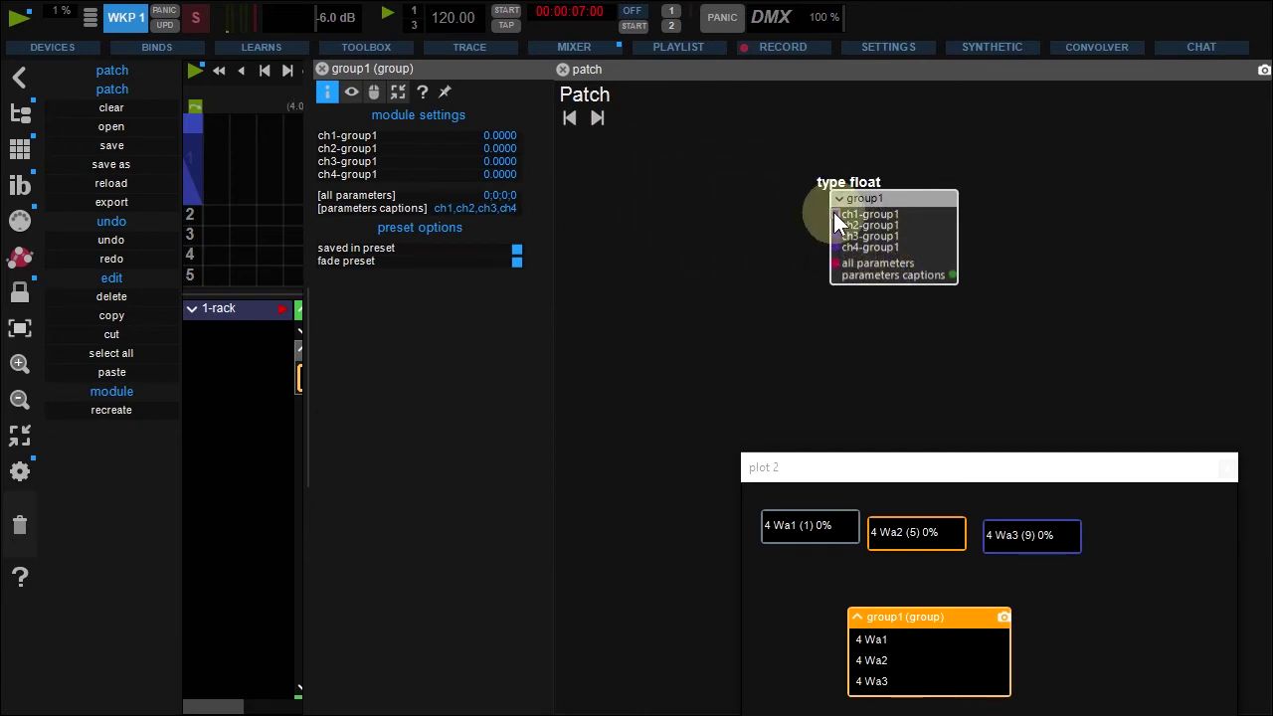
- Add a ch1-group1 fader wired to group1's first channel and widen the rack panel
{"action": "left_click_drag", "start_coordinate": [834, 214], "coordinate": [632, 161]}
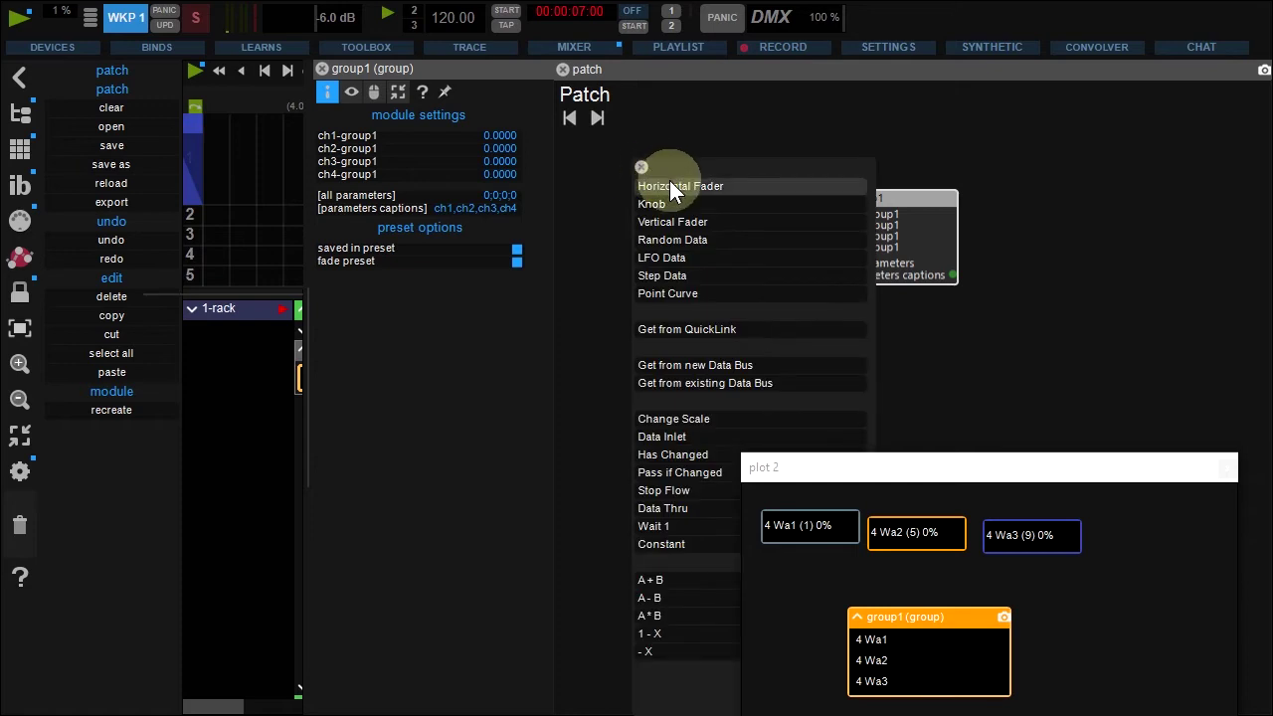
{"action": "left_click", "coordinate": [669, 185]}
{"action": "left_click_drag", "start_coordinate": [313, 345], "coordinate": [528, 348]}
{"action": "mouse_move", "coordinate": [316, 398]}
{"action": "left_mouse_down"}
{"action": "mouse_move", "coordinate": [460, 403]}
{"action": "mouse_move", "coordinate": [308, 400]}
{"action": "left_mouse_up"}
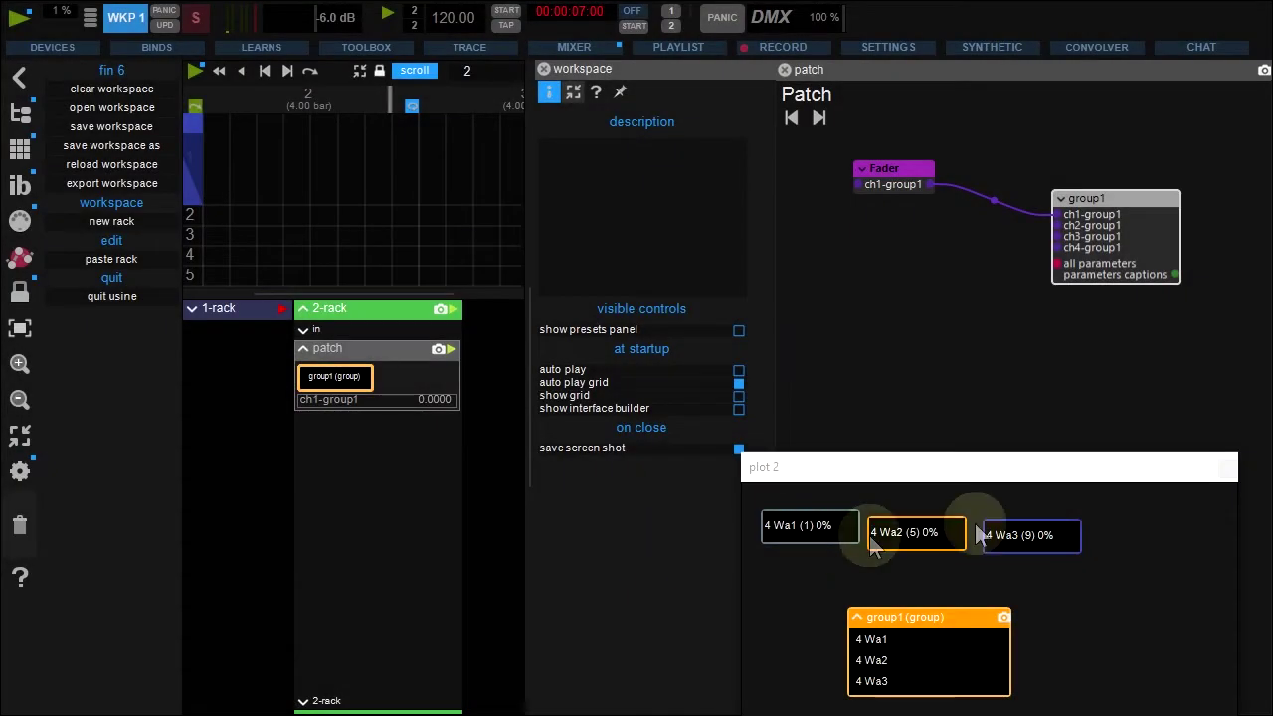
- Close plot 2 and delete the existing patch from 2-rack
{"action": "left_click", "coordinate": [1229, 467]}
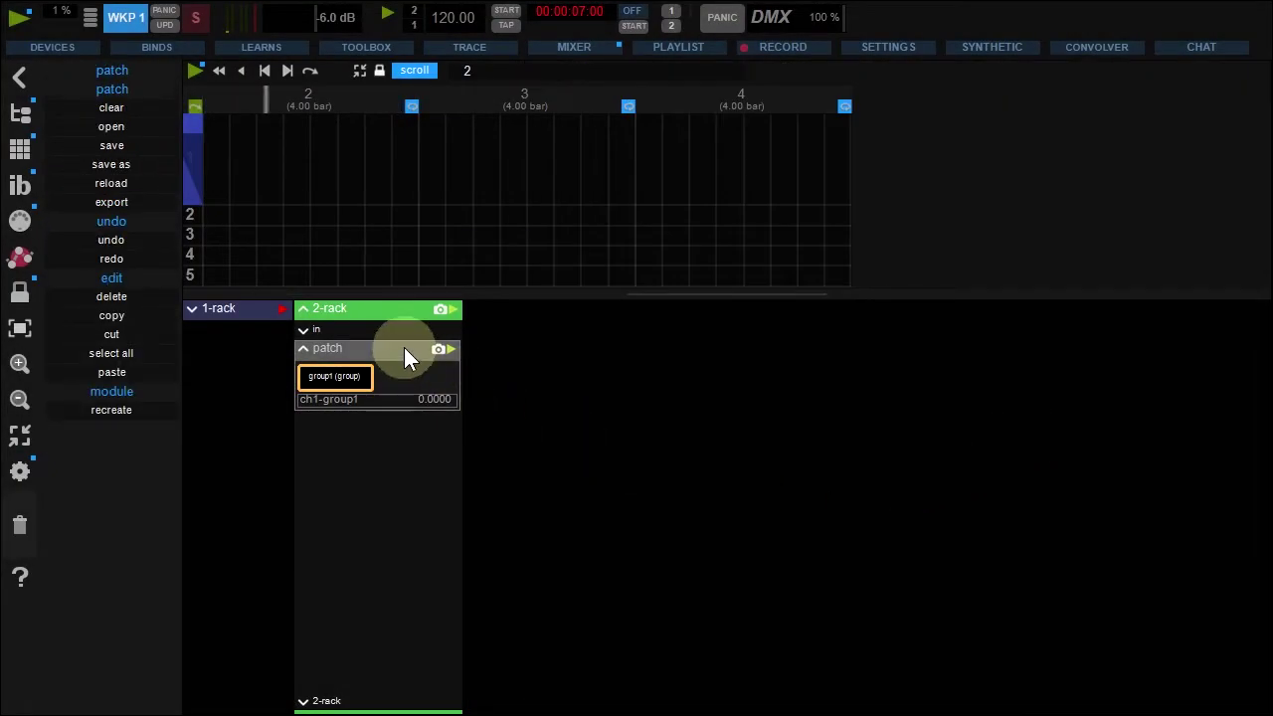
{"action": "left_click_drag", "start_coordinate": [404, 349], "coordinate": [22, 524]}
{"action": "left_click", "coordinate": [1174, 708]}
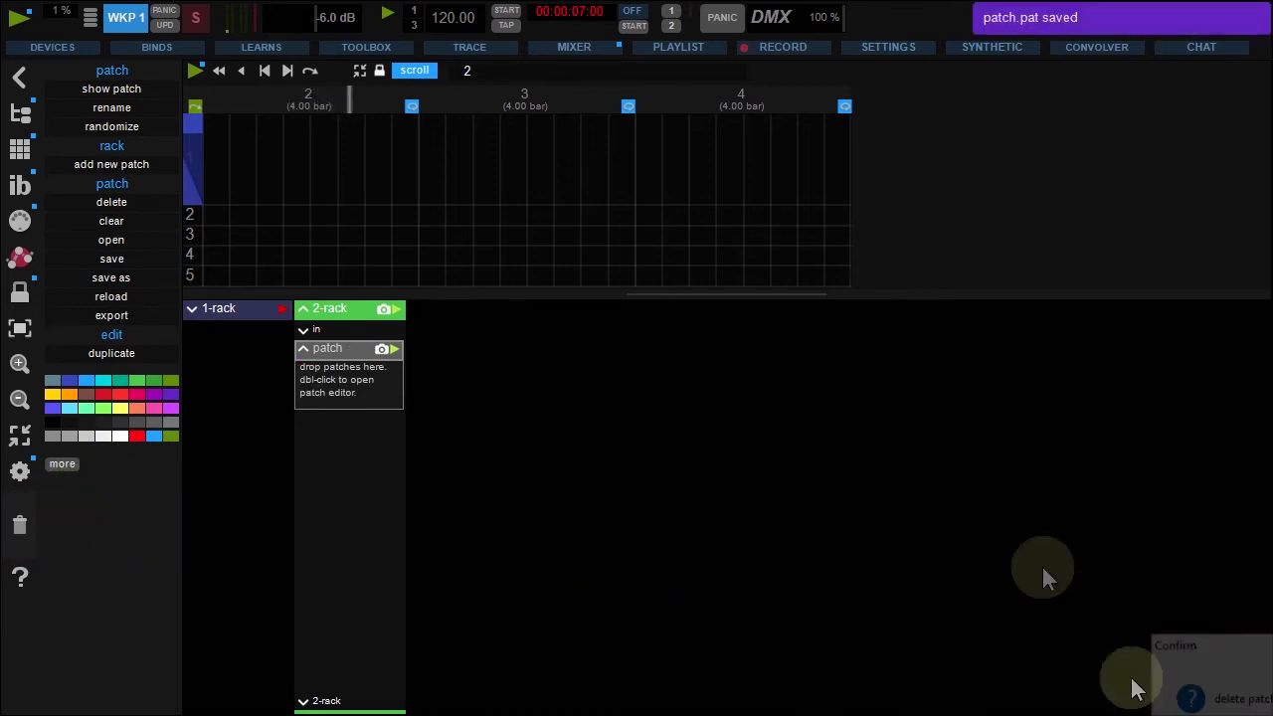
- Create fixture group group1 in plot 1, placed below the fixture buttons
{"action": "left_click", "coordinate": [680, 28]}
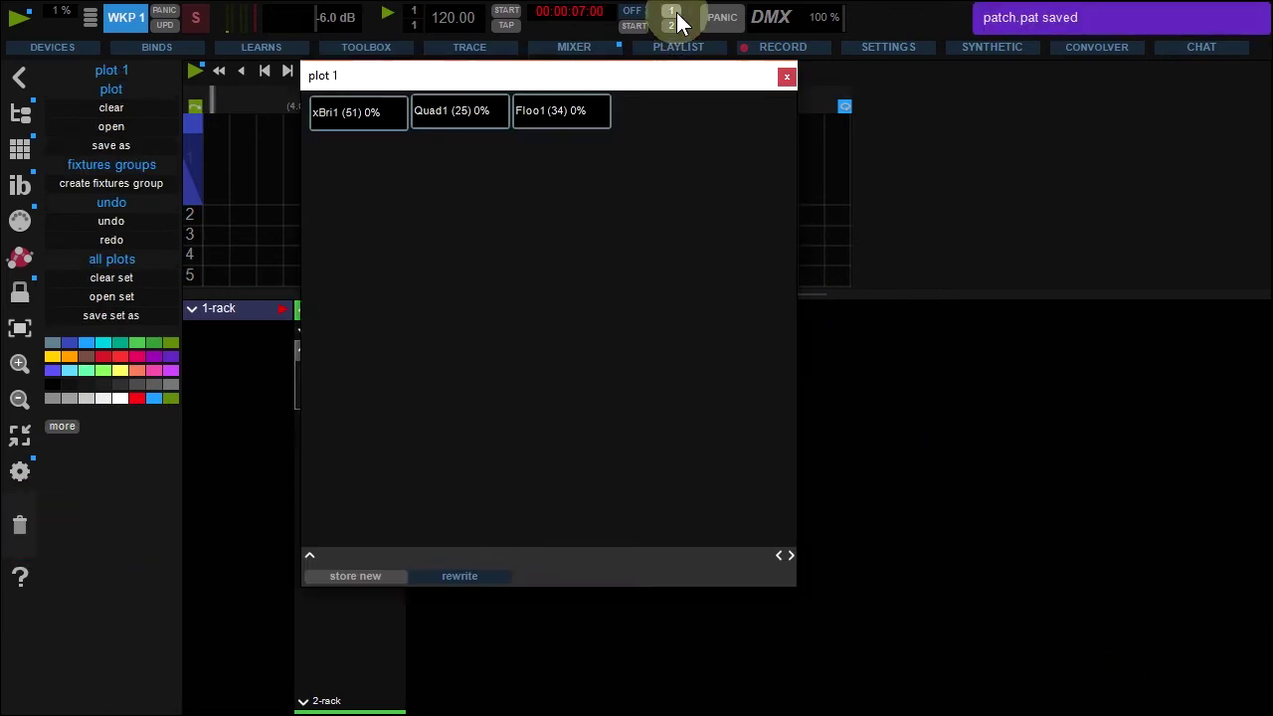
{"action": "left_click_drag", "start_coordinate": [646, 84], "coordinate": [806, 189]}
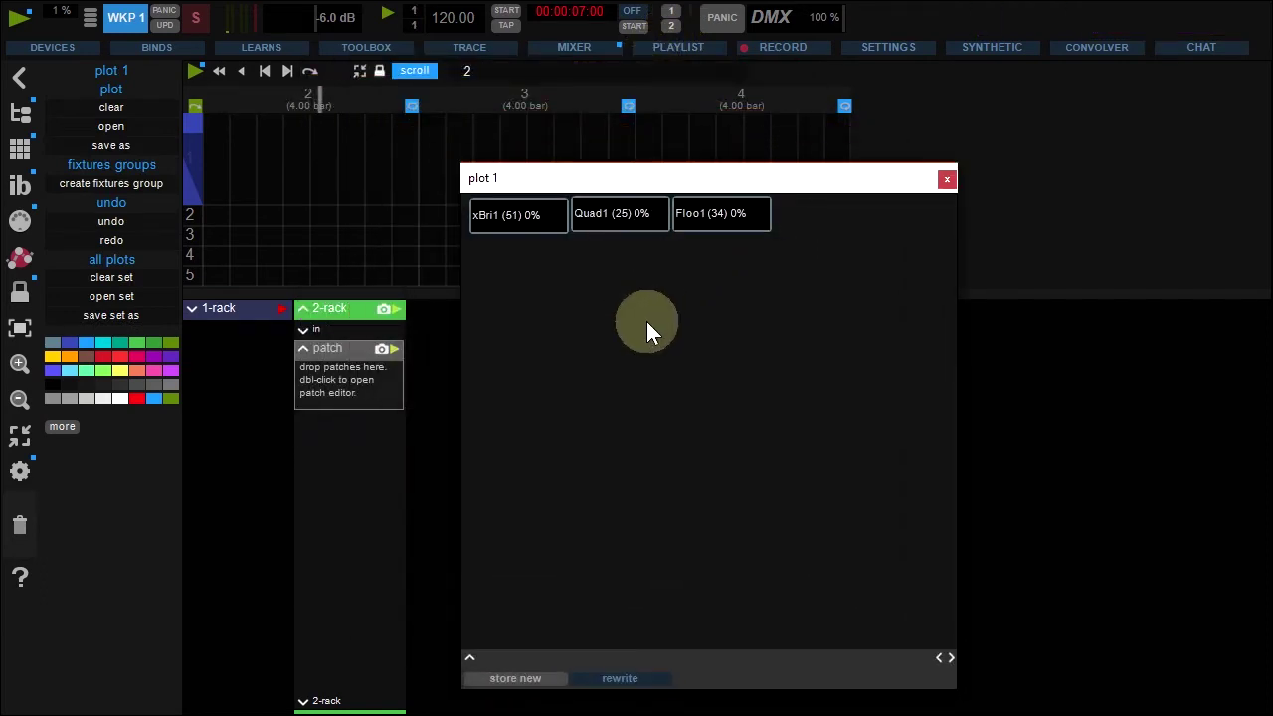
{"action": "left_click", "coordinate": [141, 184]}
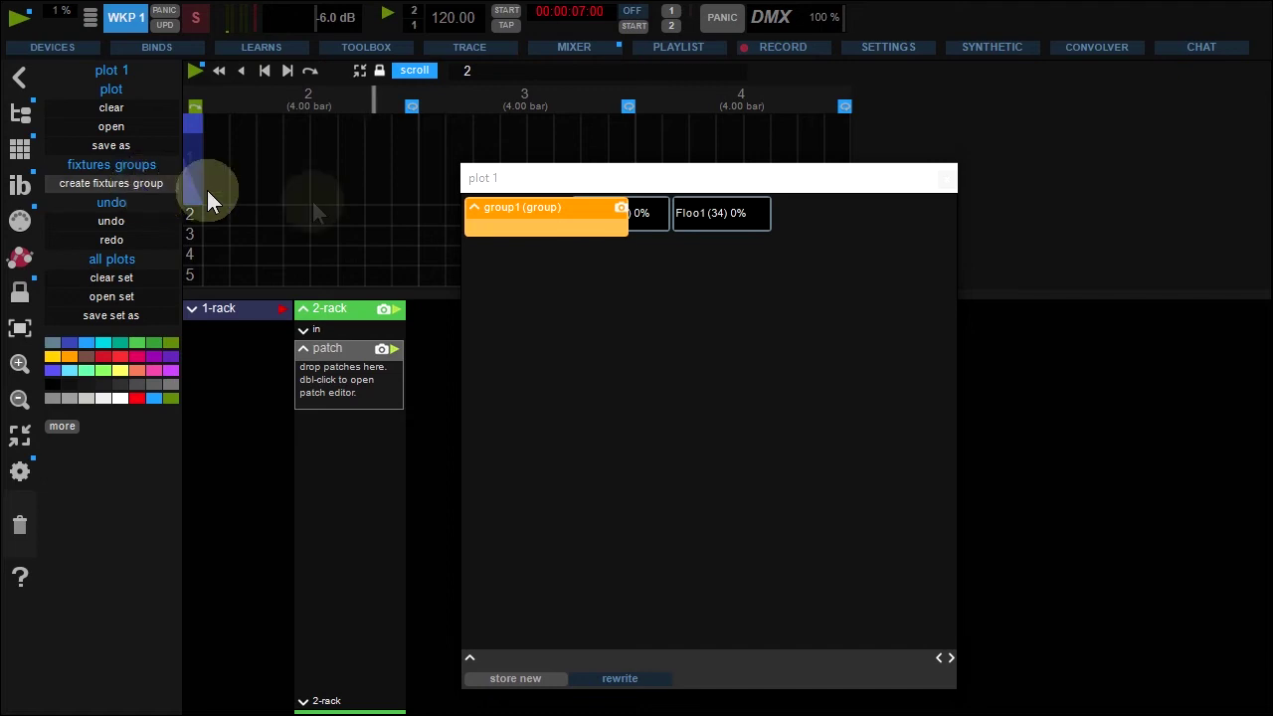
{"action": "left_click", "coordinate": [32, 298]}
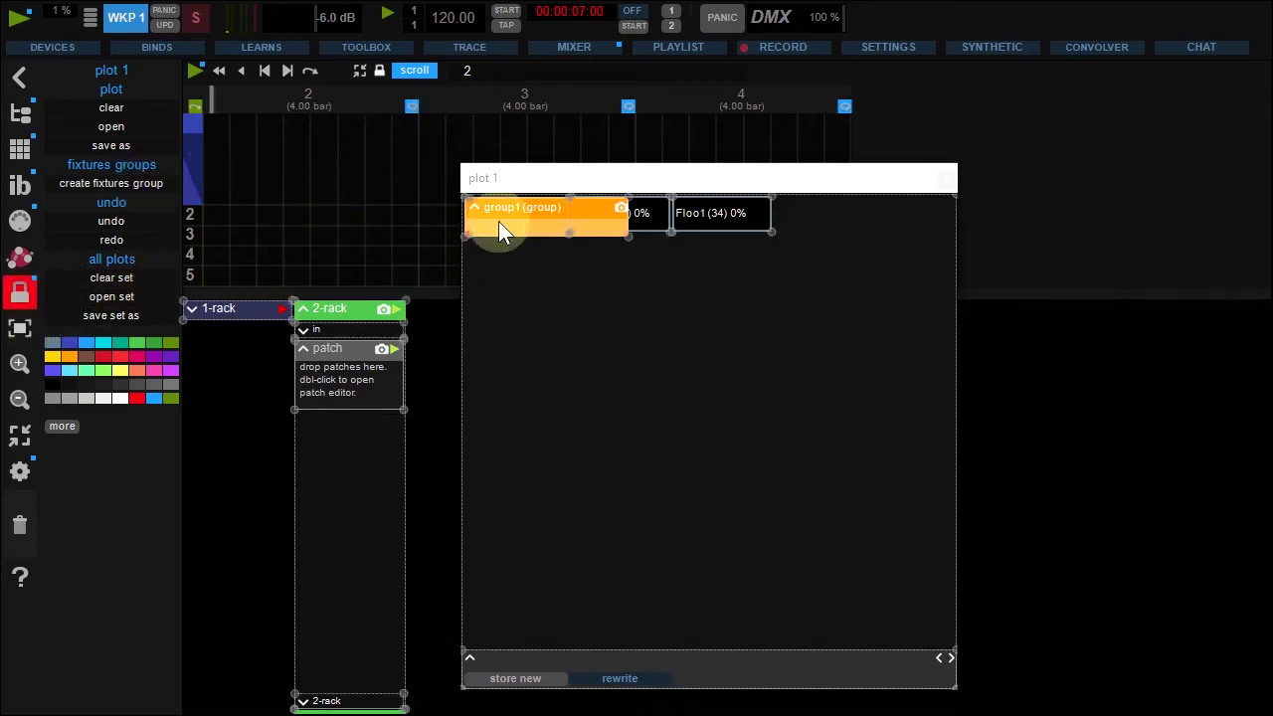
{"action": "left_click_drag", "start_coordinate": [499, 217], "coordinate": [534, 277]}
{"action": "left_click", "coordinate": [20, 291]}
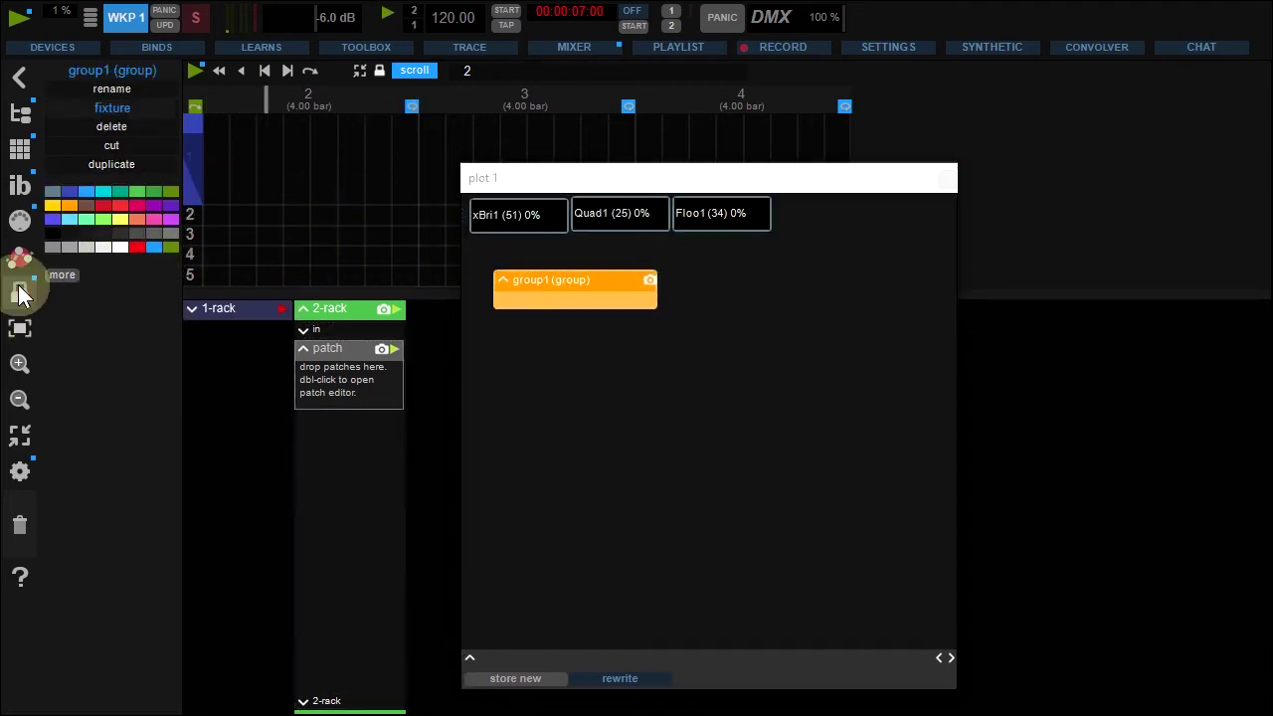
- Turn off group1's compact display and add xBri1, Quad1 and Floo1 to it
{"action": "left_click", "coordinate": [536, 294]}
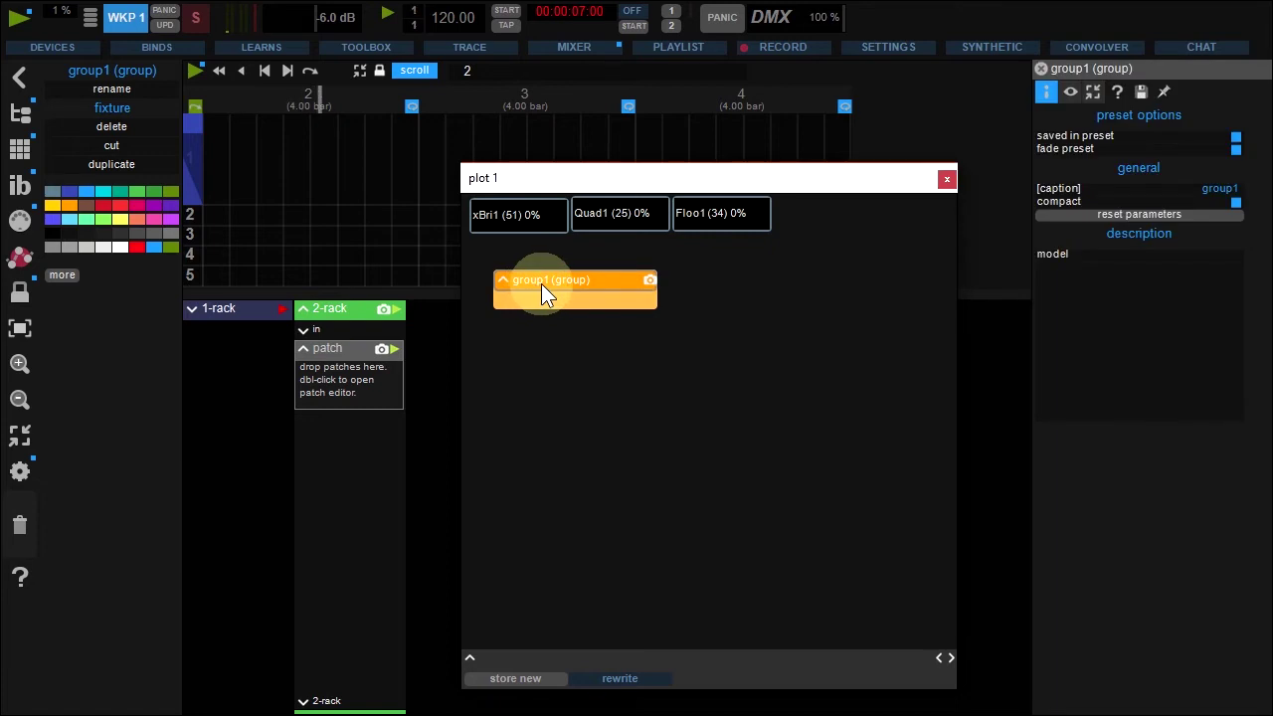
{"action": "left_click", "coordinate": [1237, 203]}
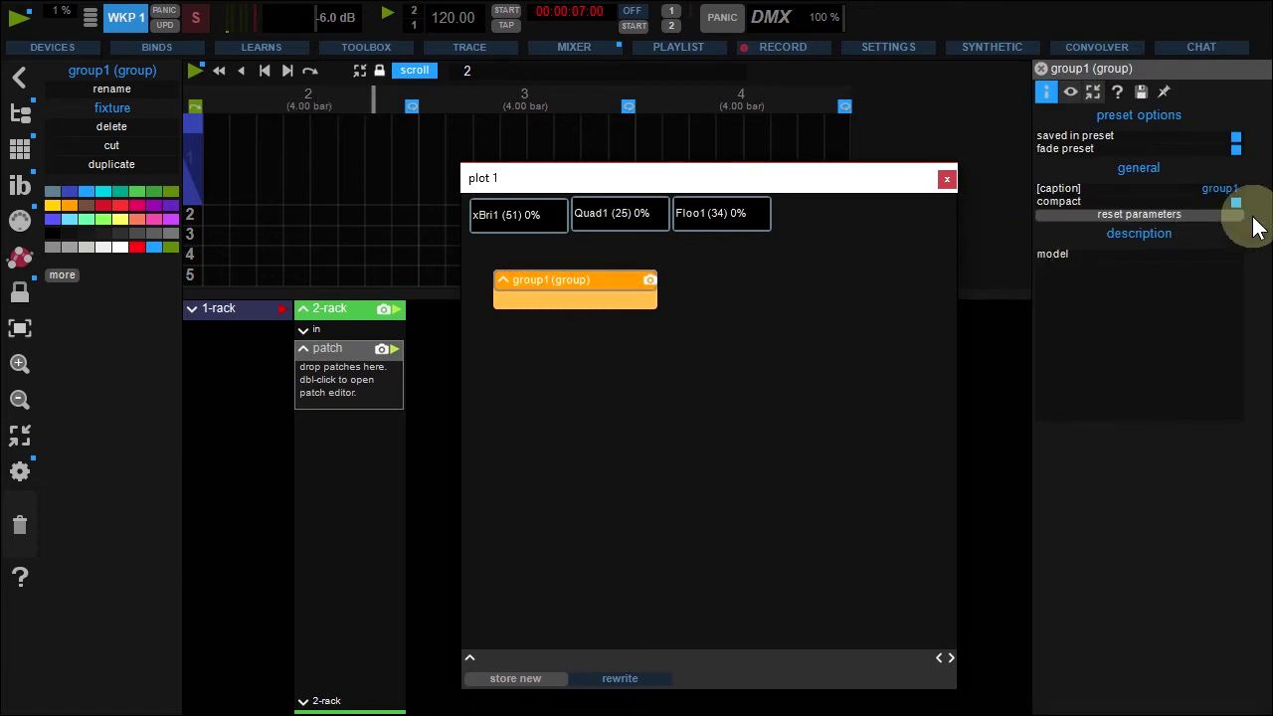
{"action": "left_click", "coordinate": [1236, 204]}
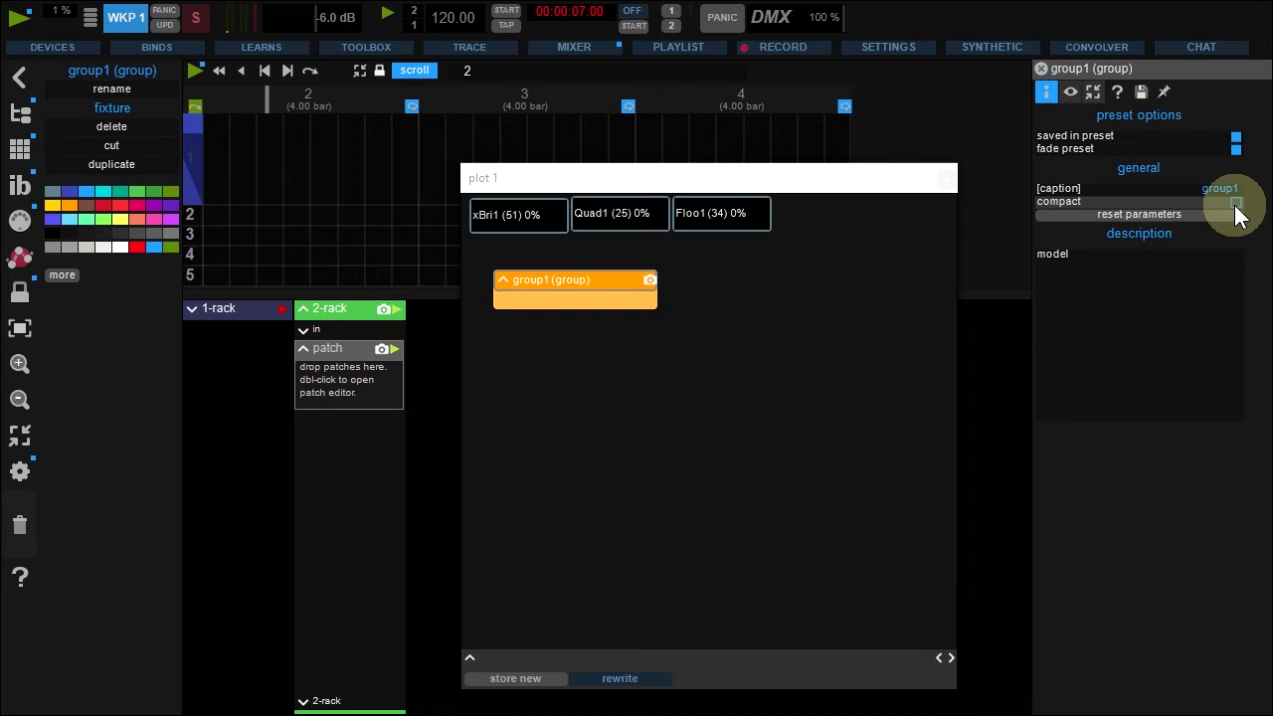
{"action": "left_click_drag", "start_coordinate": [534, 211], "coordinate": [558, 284]}
{"action": "left_click_drag", "start_coordinate": [601, 213], "coordinate": [571, 280]}
{"action": "left_click_drag", "start_coordinate": [689, 211], "coordinate": [568, 276]}
{"action": "left_click", "coordinate": [568, 276]}
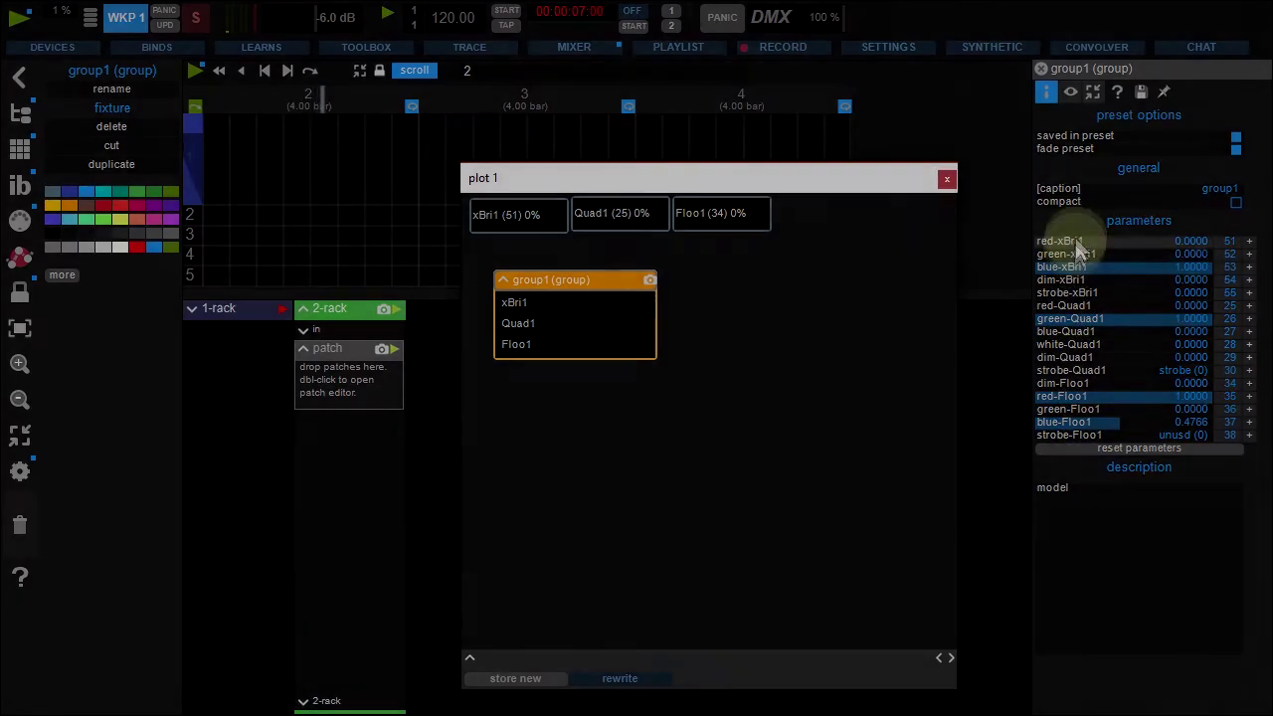
{"action": "left_click", "coordinate": [555, 388]}
- Put group1 into the 2-rack patch, colour the patch block green, and open its editor
{"action": "left_click_drag", "start_coordinate": [581, 280], "coordinate": [341, 367]}
{"action": "left_click", "coordinate": [342, 349]}
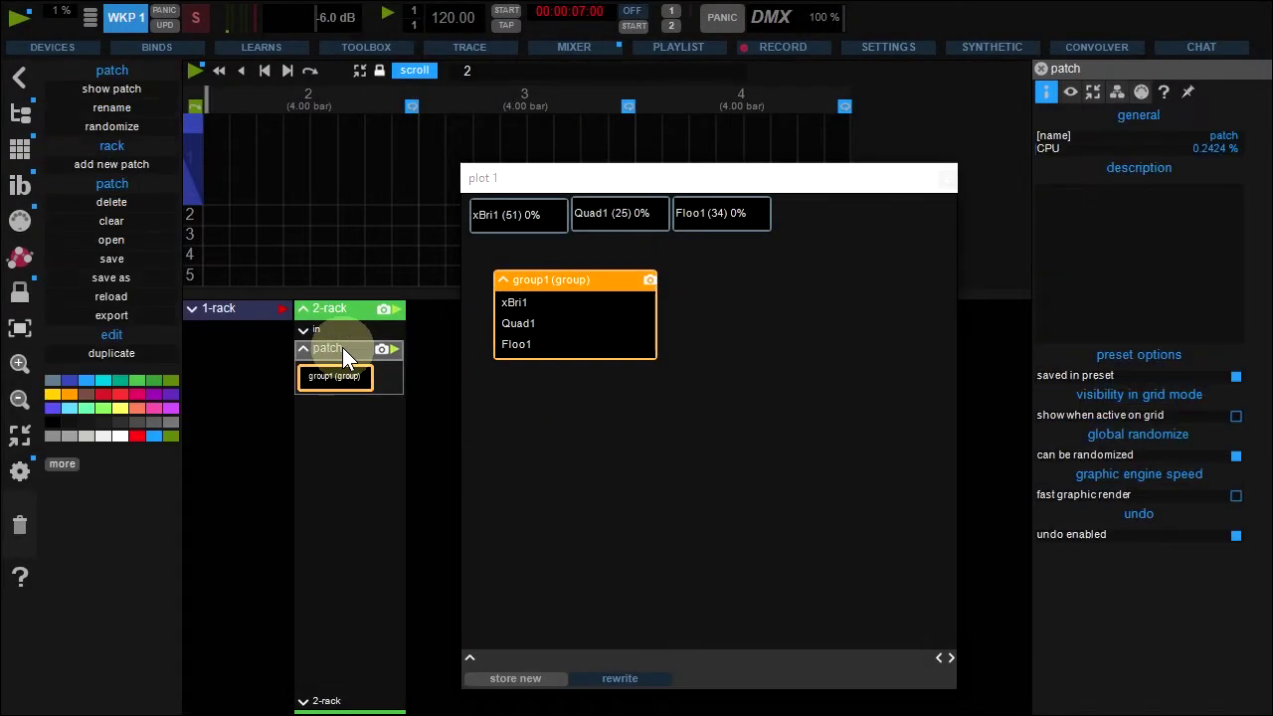
{"action": "left_click", "coordinate": [138, 381]}
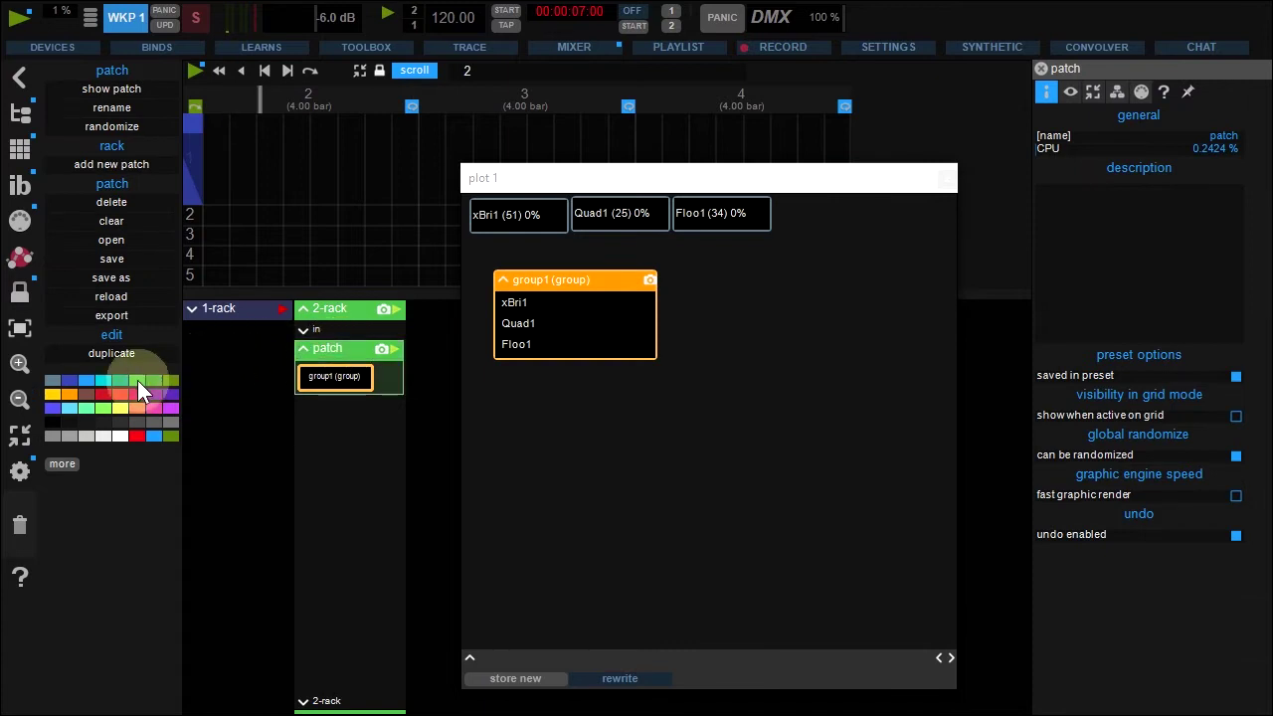
{"action": "double_click", "coordinate": [334, 353]}
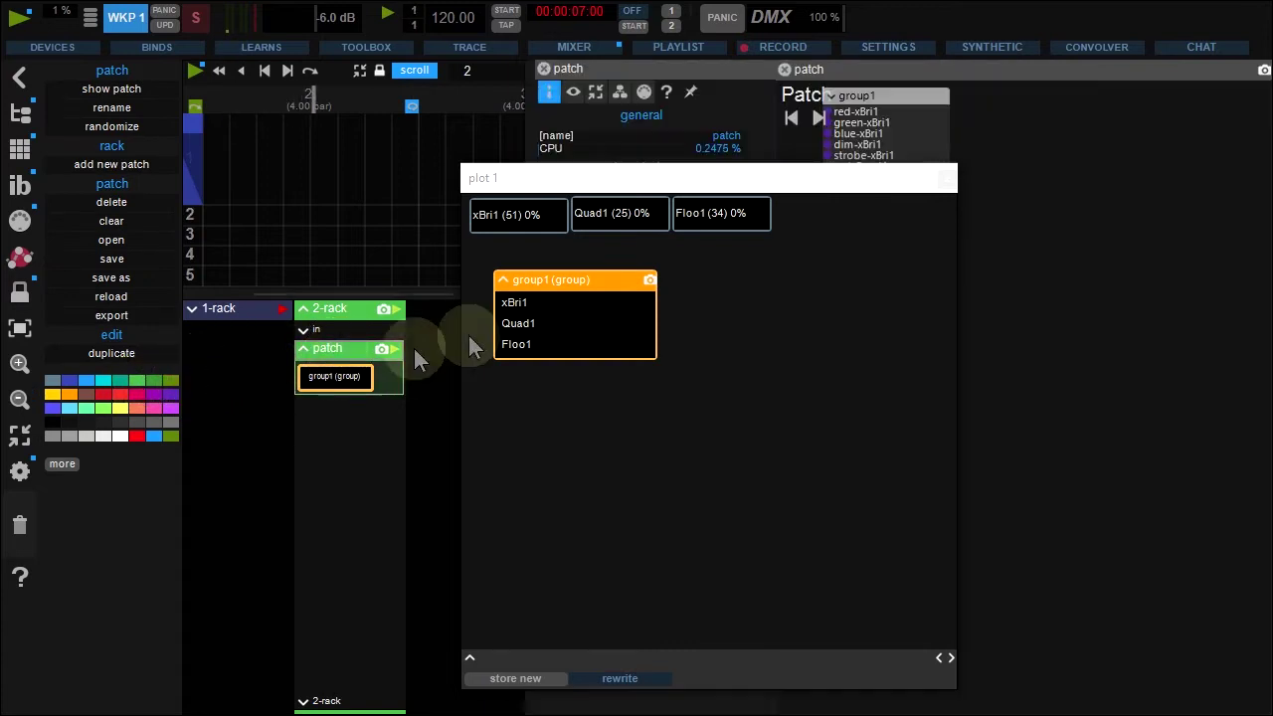
{"action": "left_click", "coordinate": [948, 179]}
- Add a fader wired to group1's dim-xBri1 and dim-Floo1 inputs, captioned Dimmer
{"action": "left_click_drag", "start_coordinate": [912, 142], "coordinate": [1025, 259]}
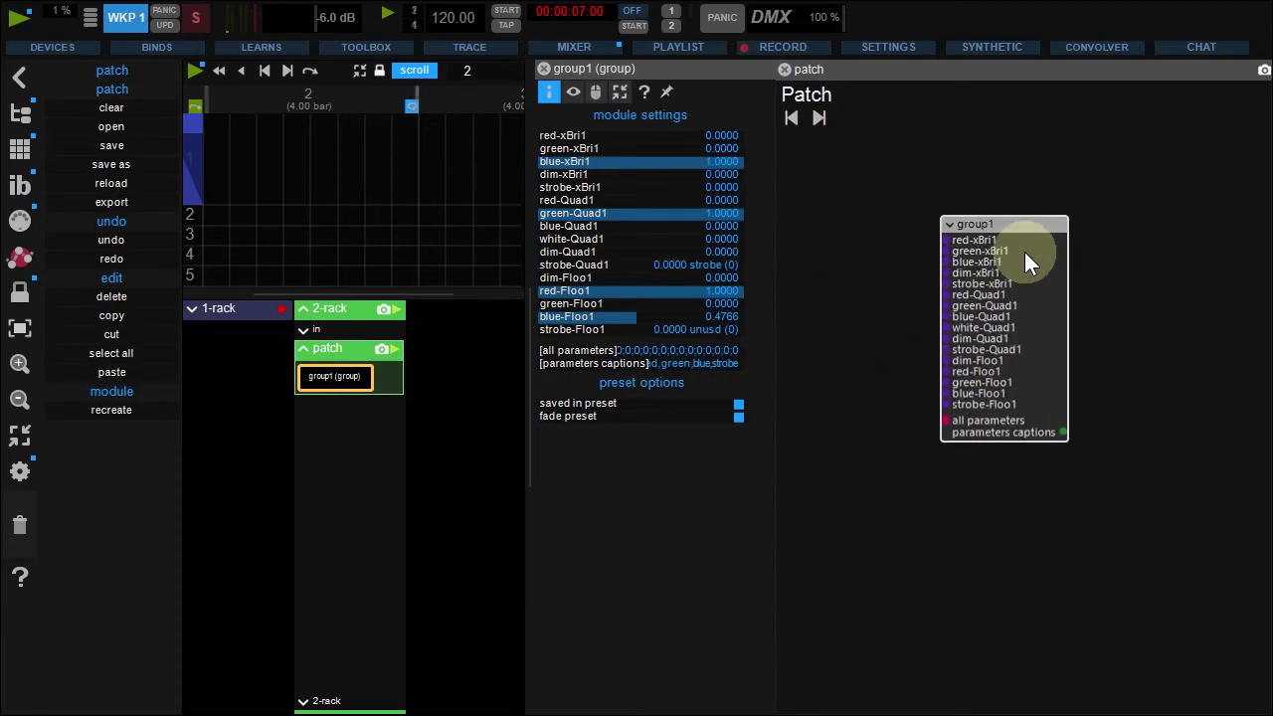
{"action": "left_click_drag", "start_coordinate": [945, 272], "coordinate": [845, 189]}
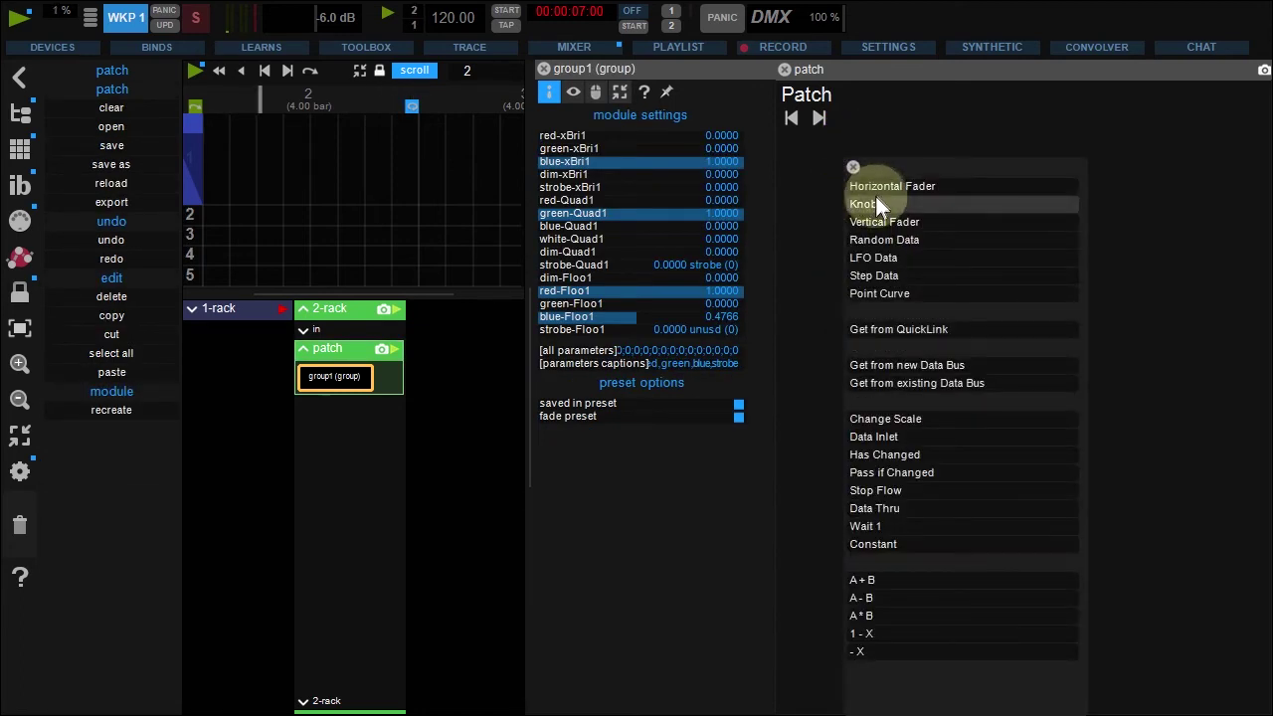
{"action": "left_click", "coordinate": [878, 187]}
{"action": "left_click_drag", "start_coordinate": [911, 211], "coordinate": [944, 363]}
{"action": "left_click_drag", "start_coordinate": [893, 210], "coordinate": [874, 304]}
{"action": "left_click", "coordinate": [733, 166]}
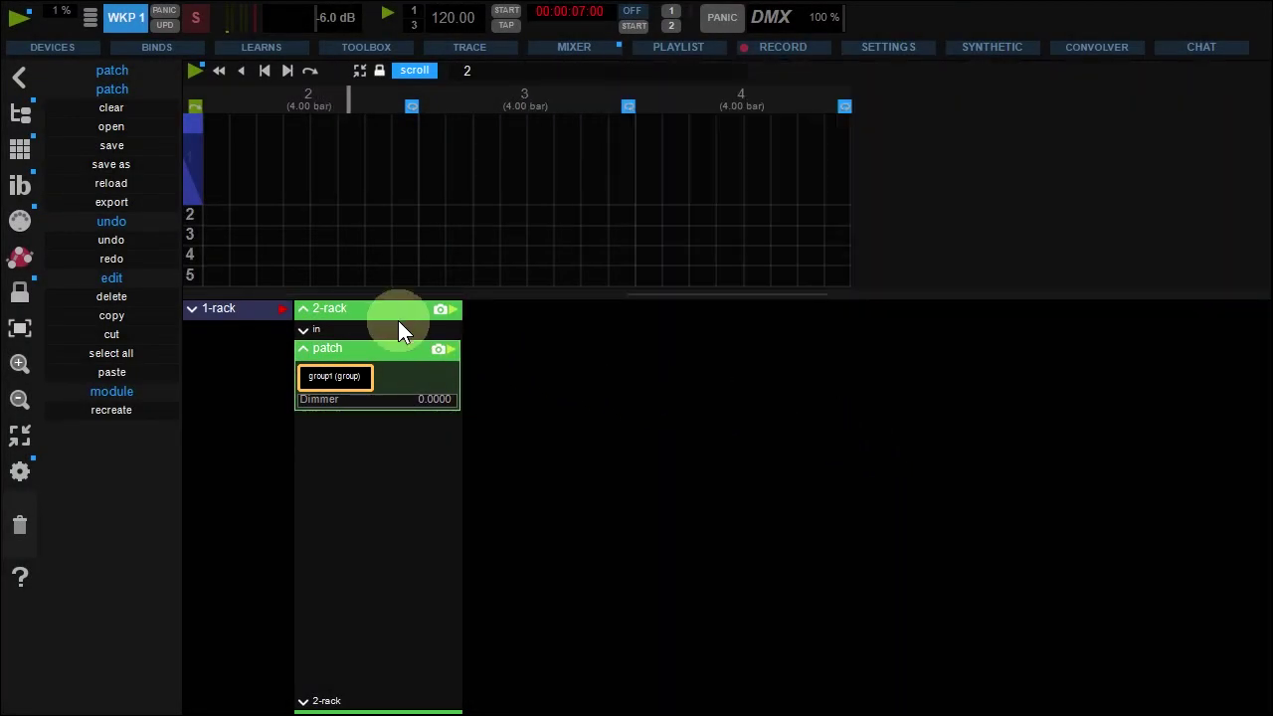
- Place 2-rack on the timeline and enable 'patch - Dimmer' automation for its clip
{"action": "left_click_drag", "start_coordinate": [396, 312], "coordinate": [314, 149]}
{"action": "left_click", "coordinate": [315, 99]}
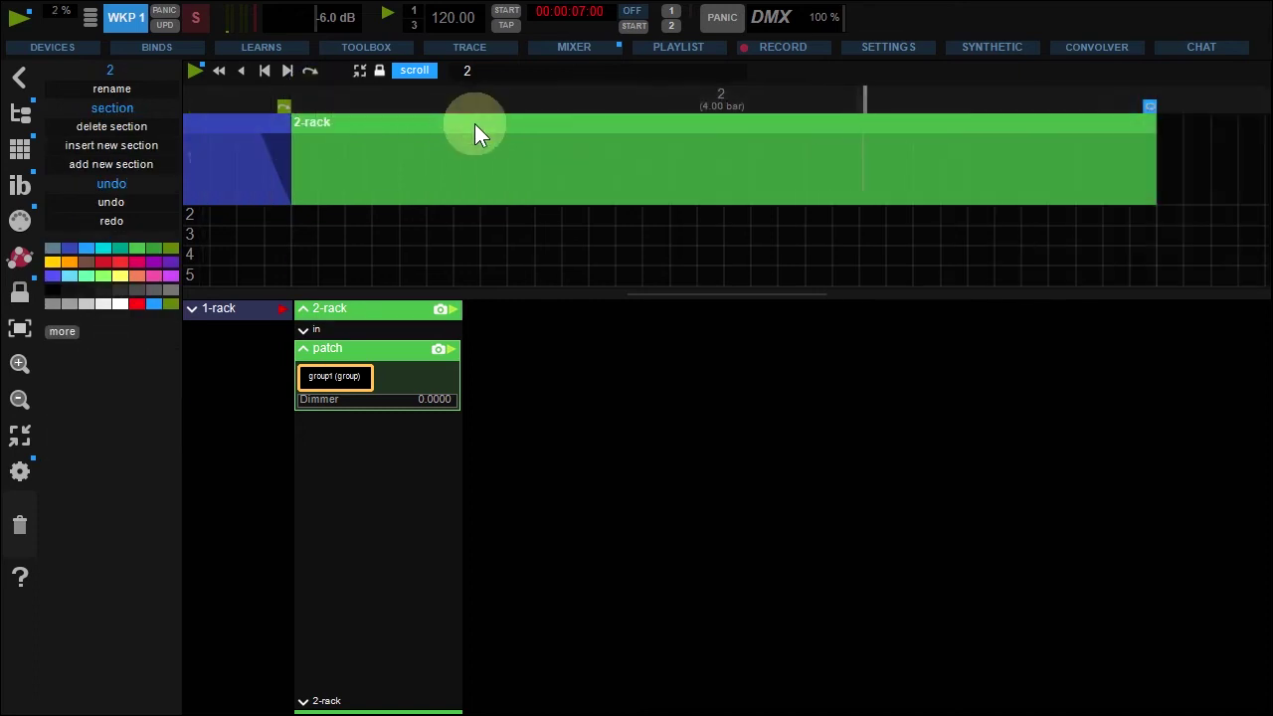
{"action": "left_click", "coordinate": [475, 124]}
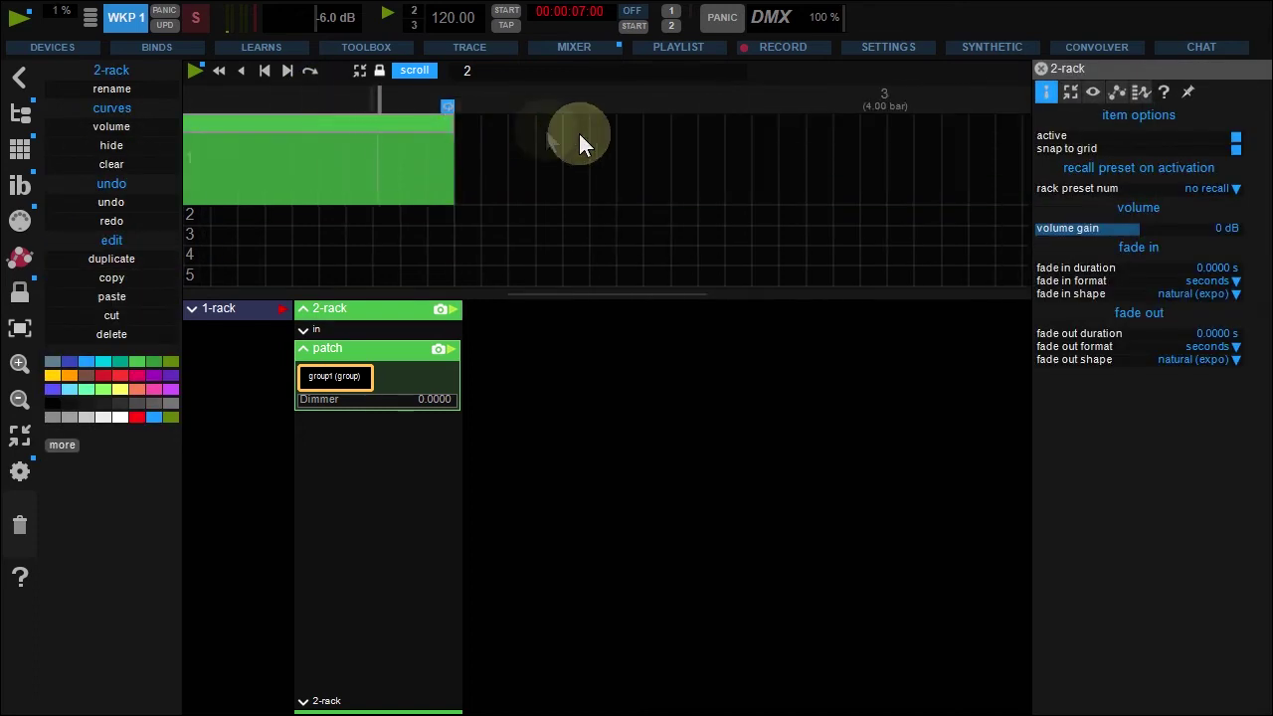
{"action": "left_click", "coordinate": [1140, 92]}
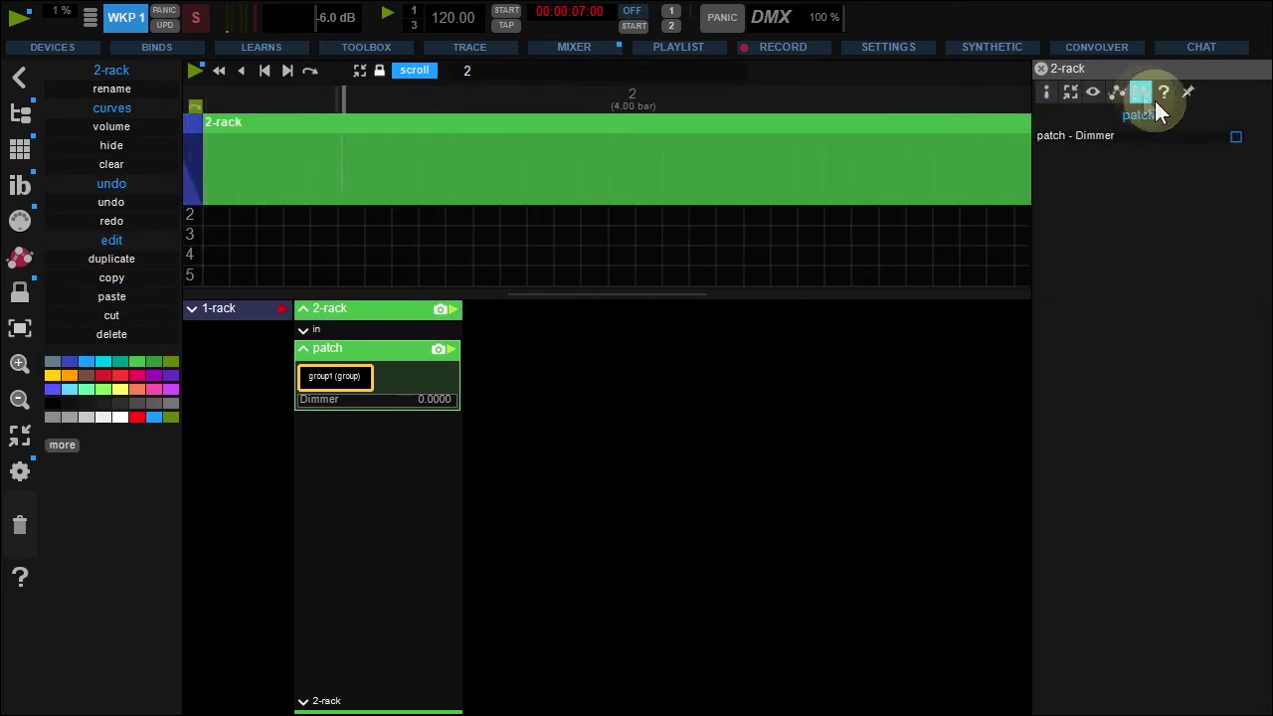
{"action": "left_click", "coordinate": [1234, 136]}
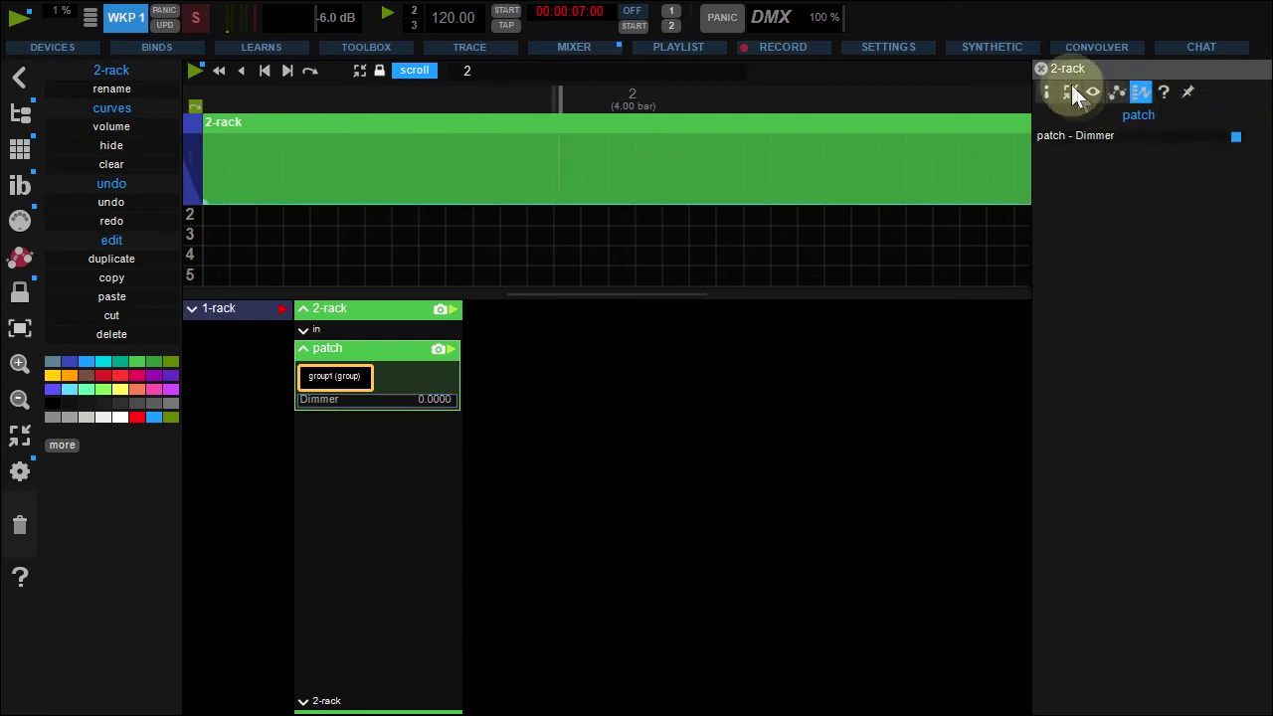
{"action": "left_click", "coordinate": [1043, 67]}
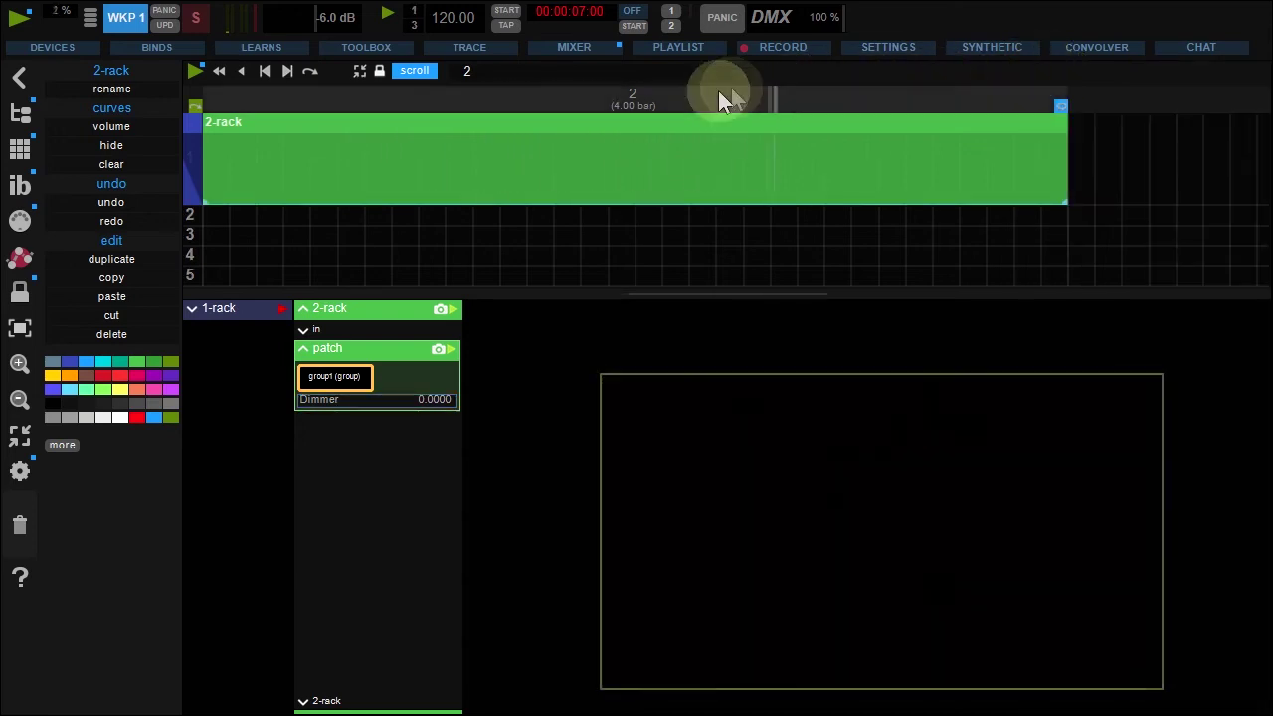
- Draw three Dimmer curve points, raising the second to about 0.8 and the third higher
{"action": "left_click", "coordinate": [593, 191]}
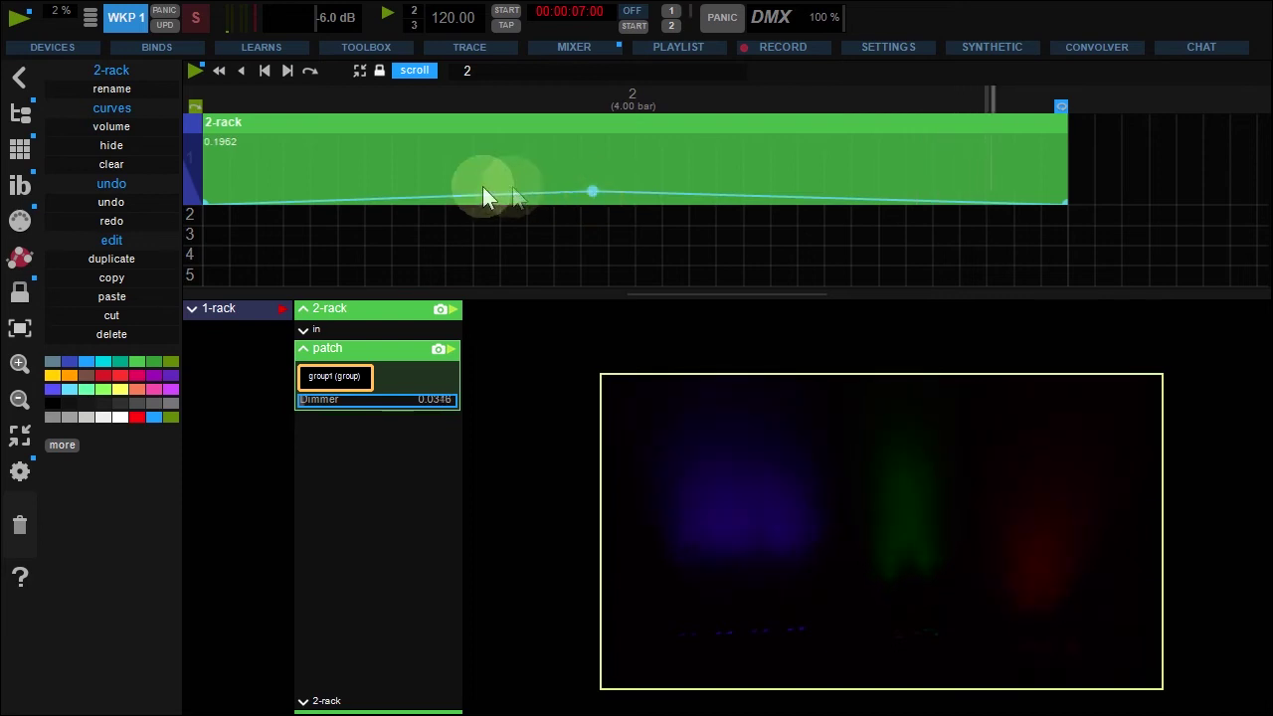
{"action": "left_click", "coordinate": [382, 181]}
{"action": "left_click", "coordinate": [790, 172]}
{"action": "left_click_drag", "start_coordinate": [804, 167], "coordinate": [861, 146]}
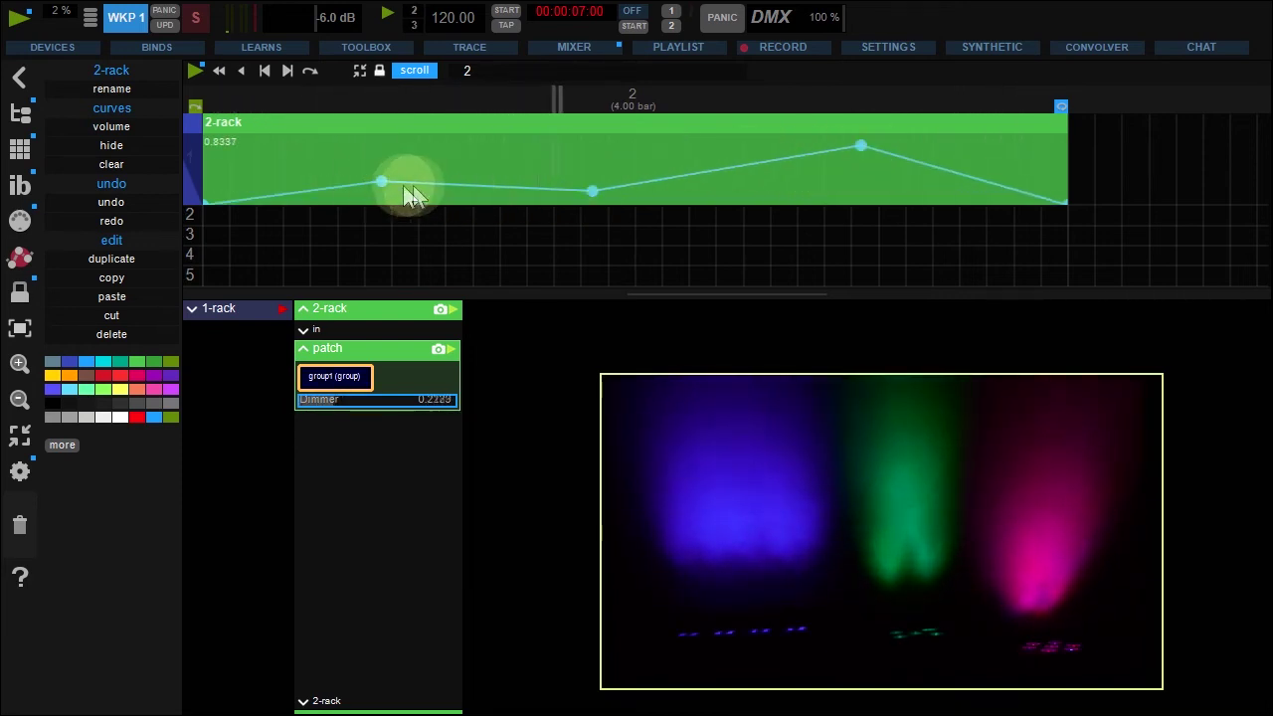
{"action": "left_click_drag", "start_coordinate": [381, 180], "coordinate": [350, 147]}
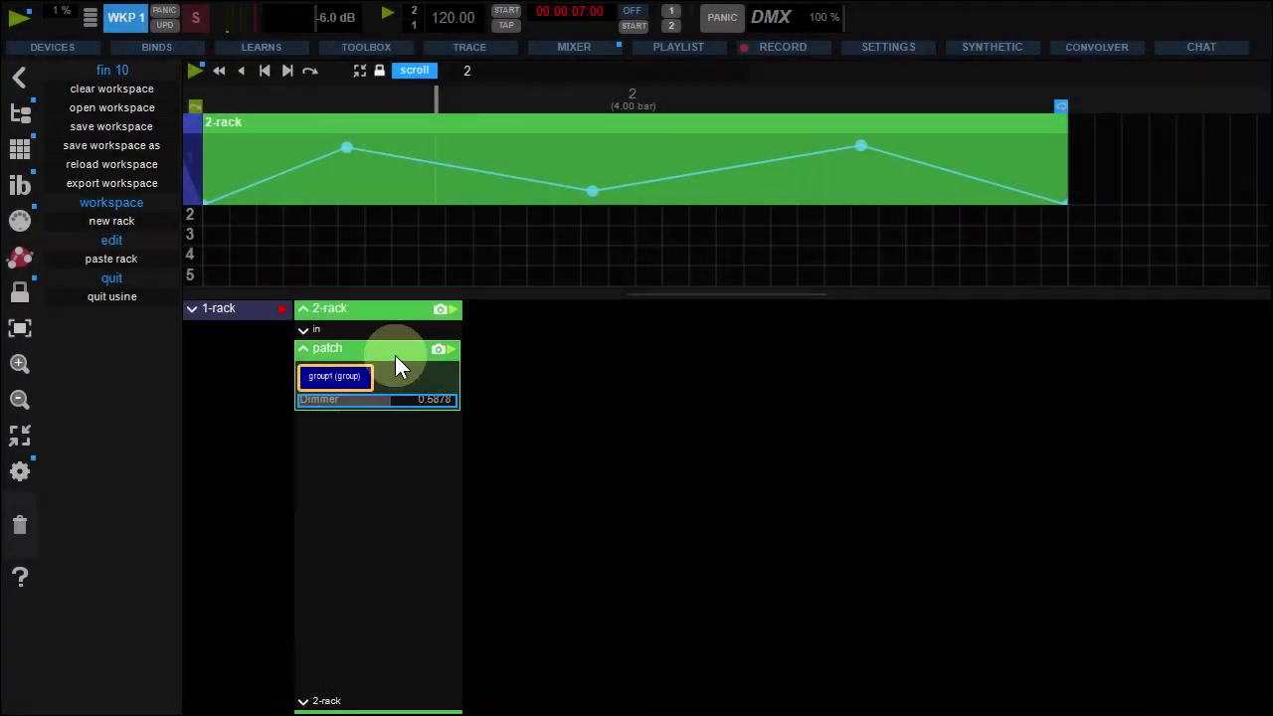
- Add a Button module from Interface Design to the 2-rack patch
{"action": "double_click", "coordinate": [395, 356]}
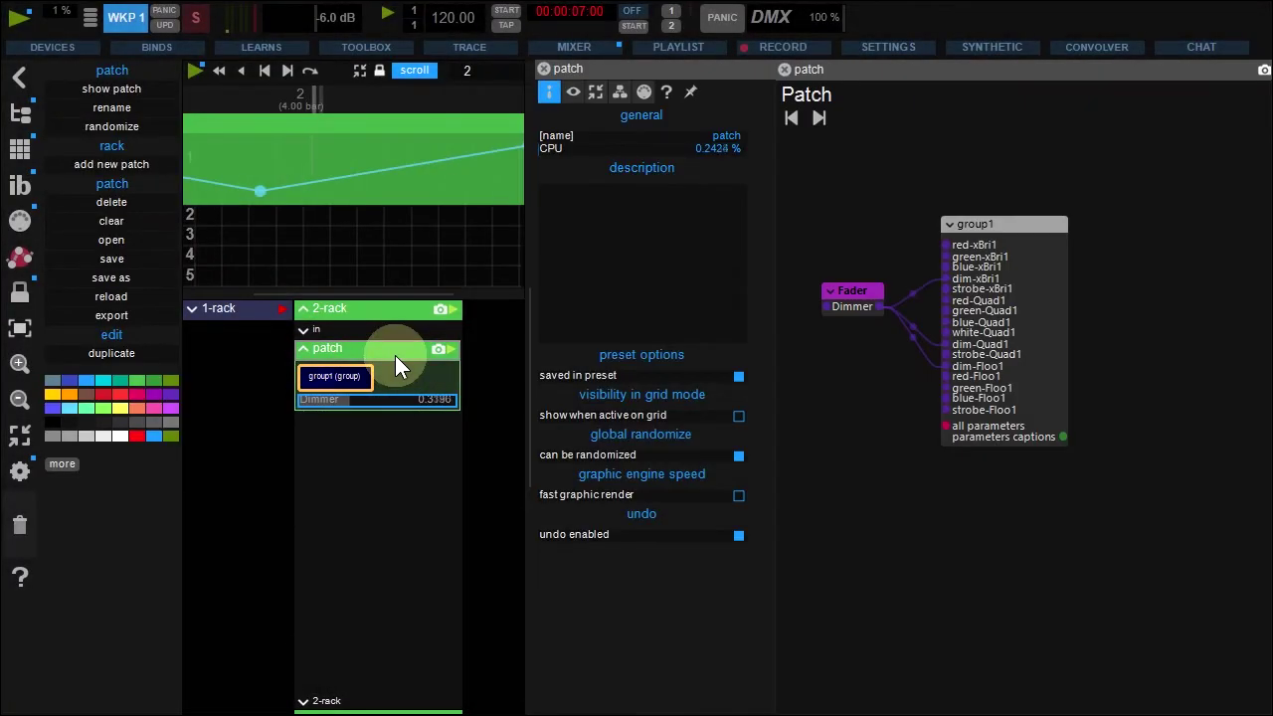
{"action": "double_click", "coordinate": [956, 448]}
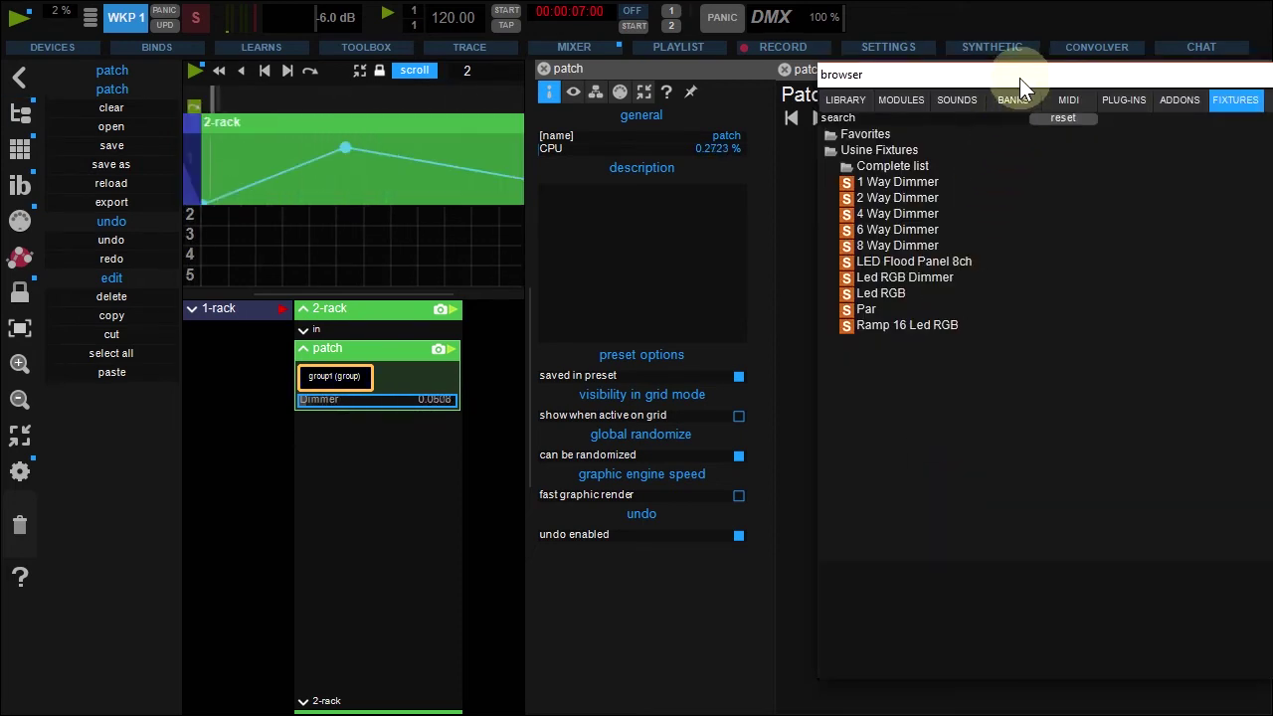
{"action": "left_click_drag", "start_coordinate": [1013, 74], "coordinate": [417, 107]}
{"action": "left_click", "coordinate": [308, 131]}
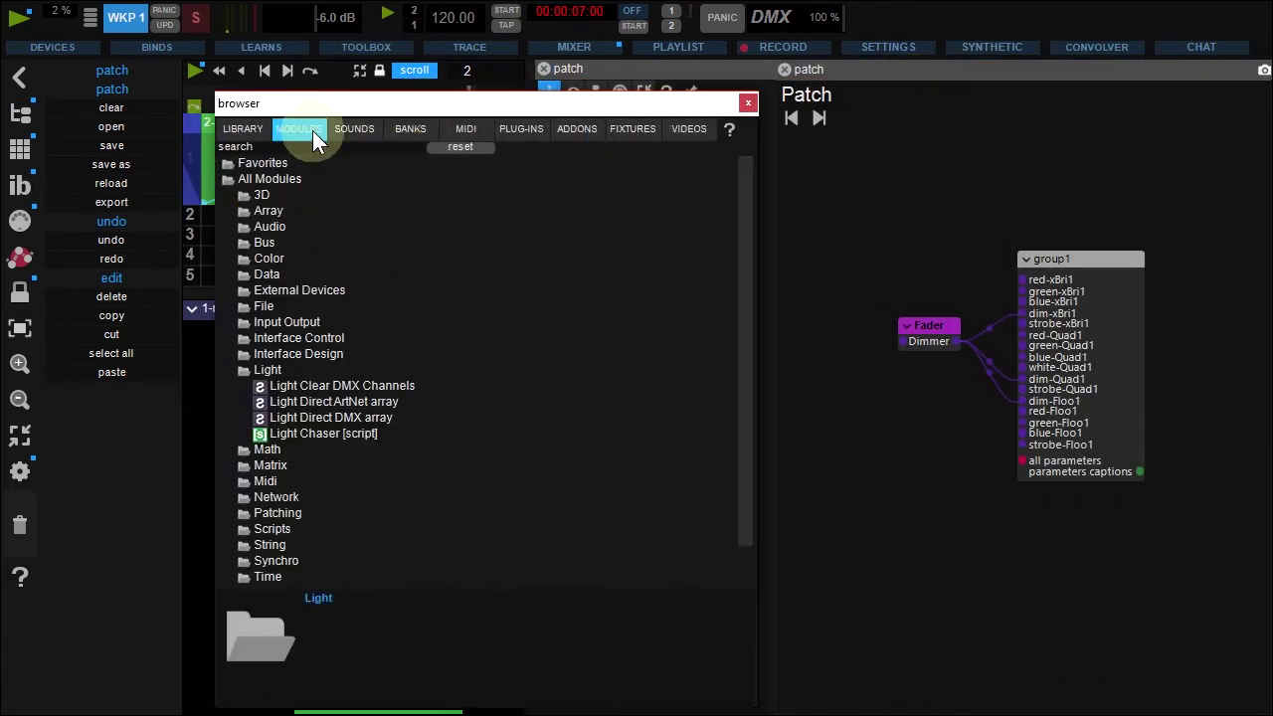
{"action": "left_click", "coordinate": [312, 354]}
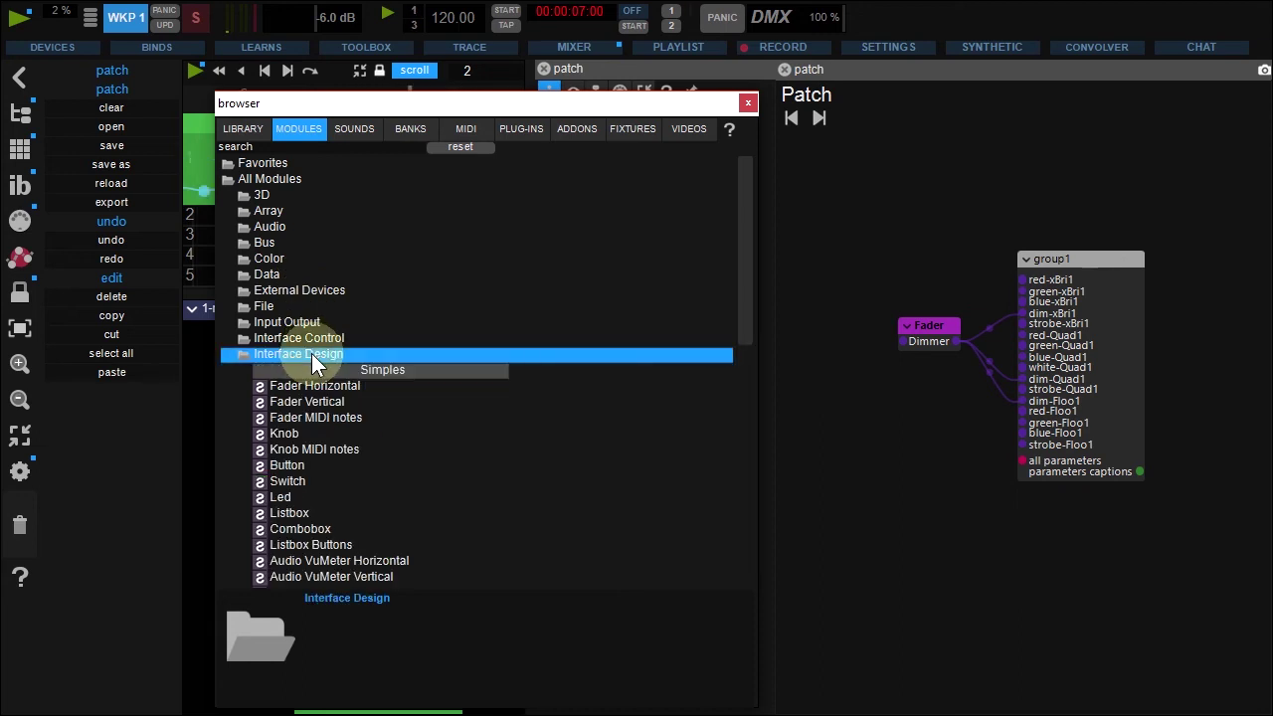
{"action": "left_click_drag", "start_coordinate": [287, 465], "coordinate": [862, 447]}
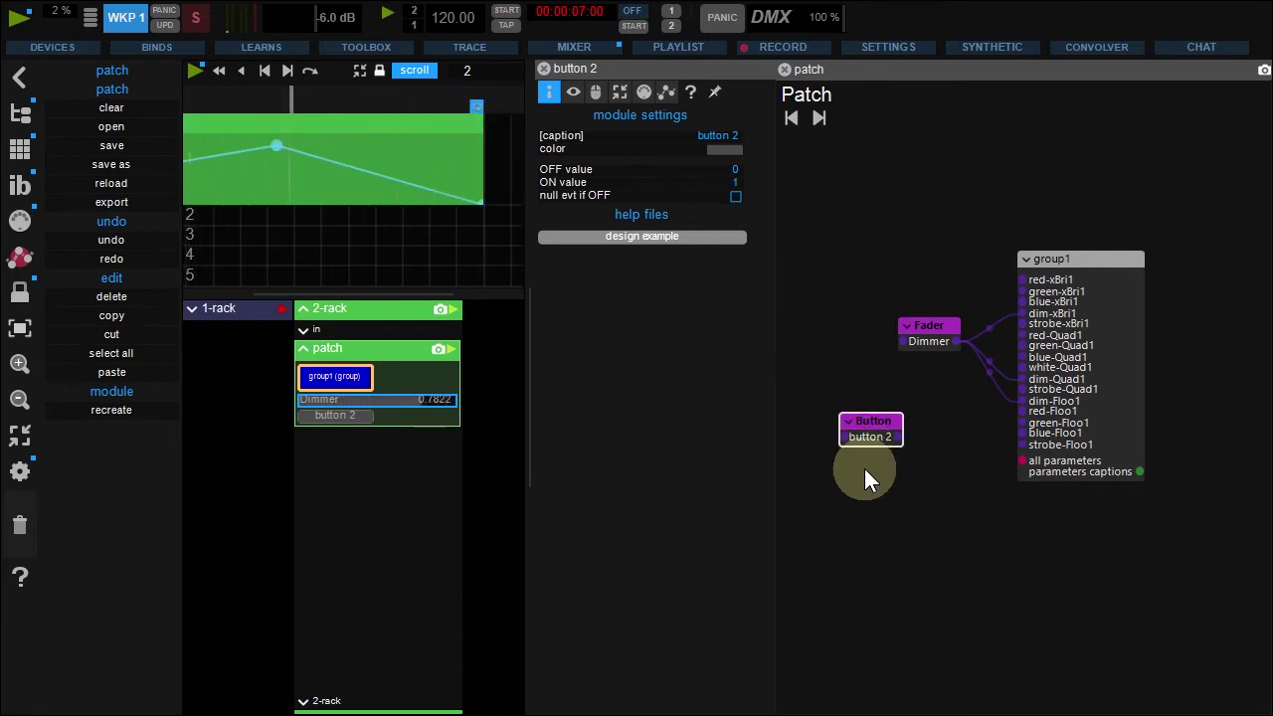
- Search modules for 'smooth' and add Data Filter Smooth Attack Release to the patch
{"action": "double_click", "coordinate": [877, 417]}
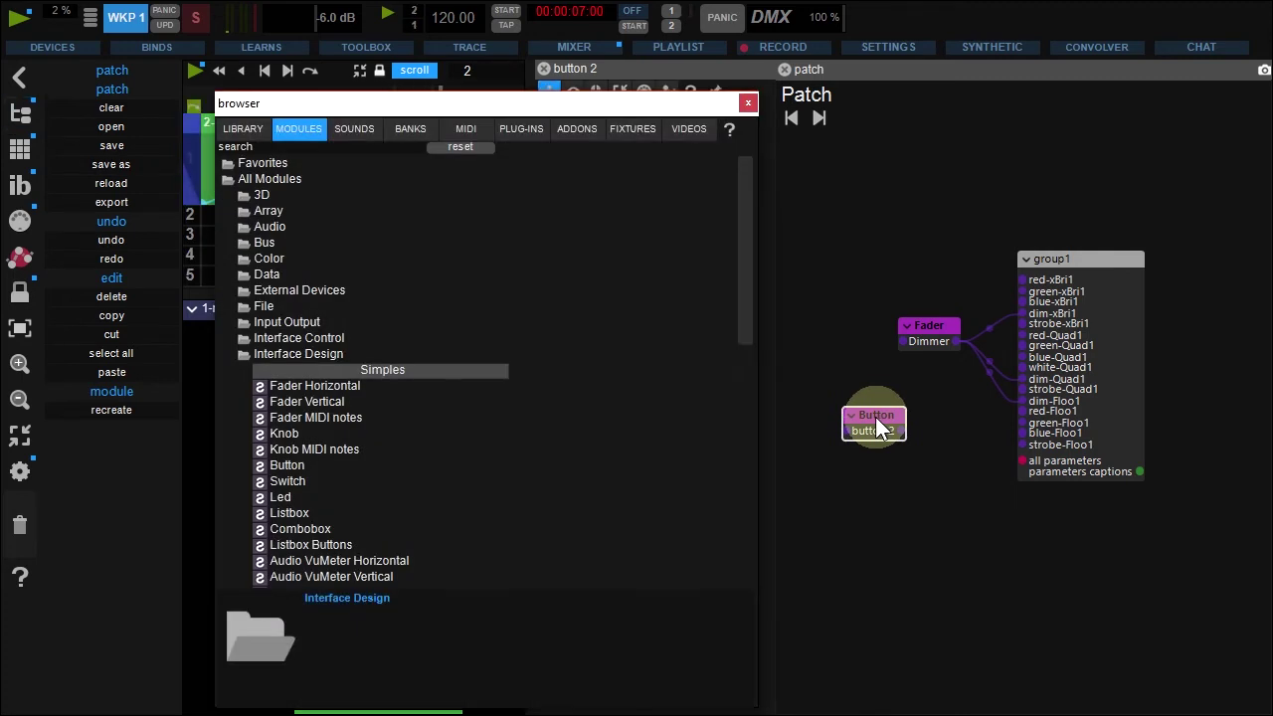
{"action": "left_click", "coordinate": [356, 149]}
{"action": "type", "text": "smooth"}
{"action": "key", "text": "Return"}
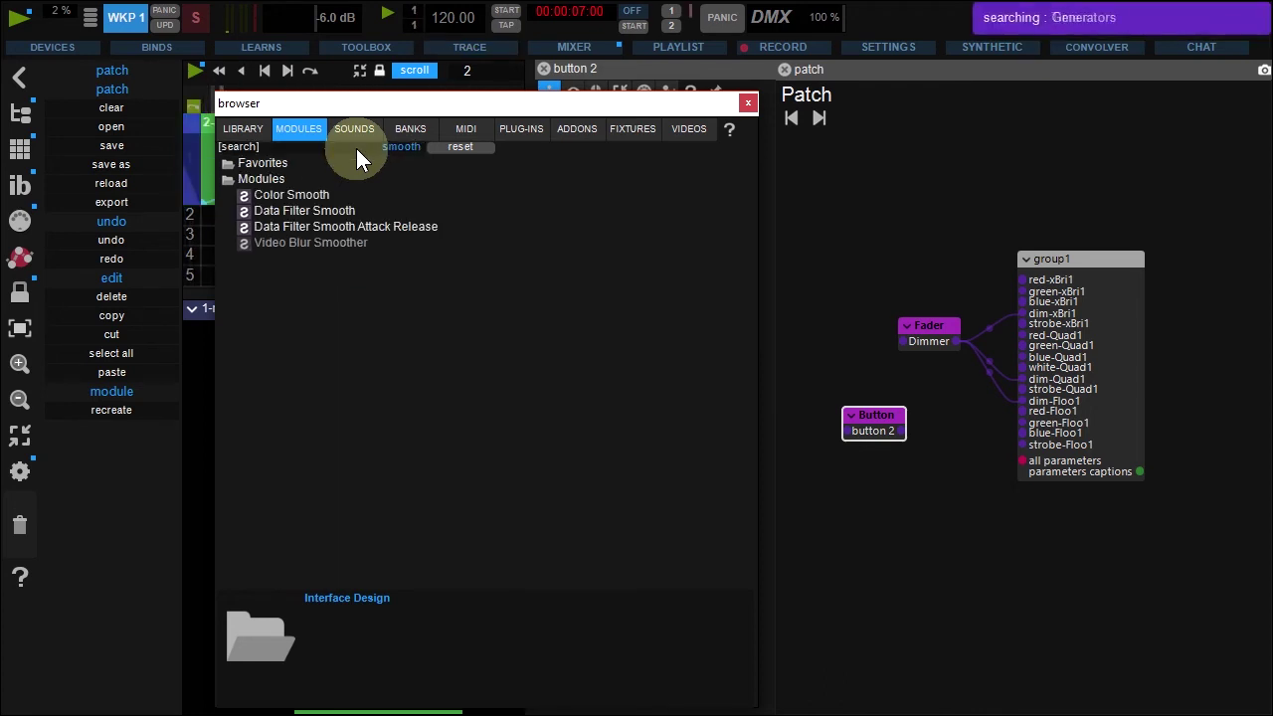
{"action": "left_click", "coordinate": [352, 228]}
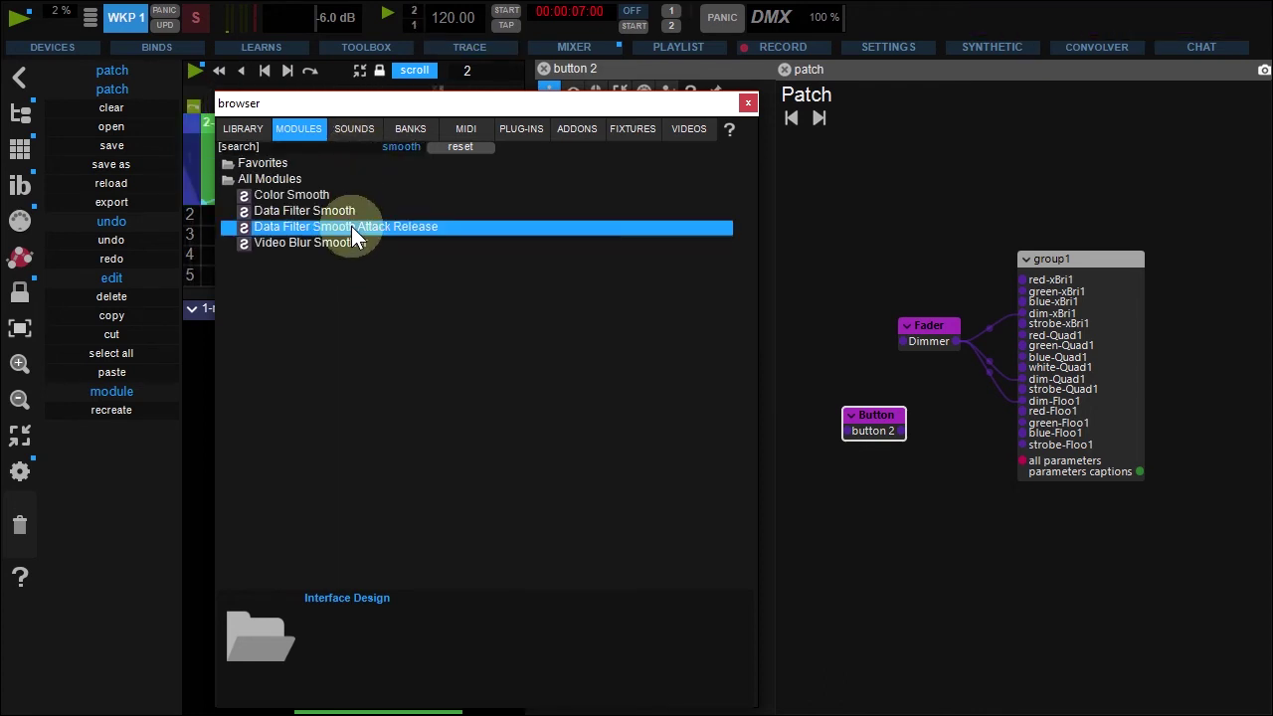
{"action": "left_click_drag", "start_coordinate": [354, 236], "coordinate": [917, 490]}
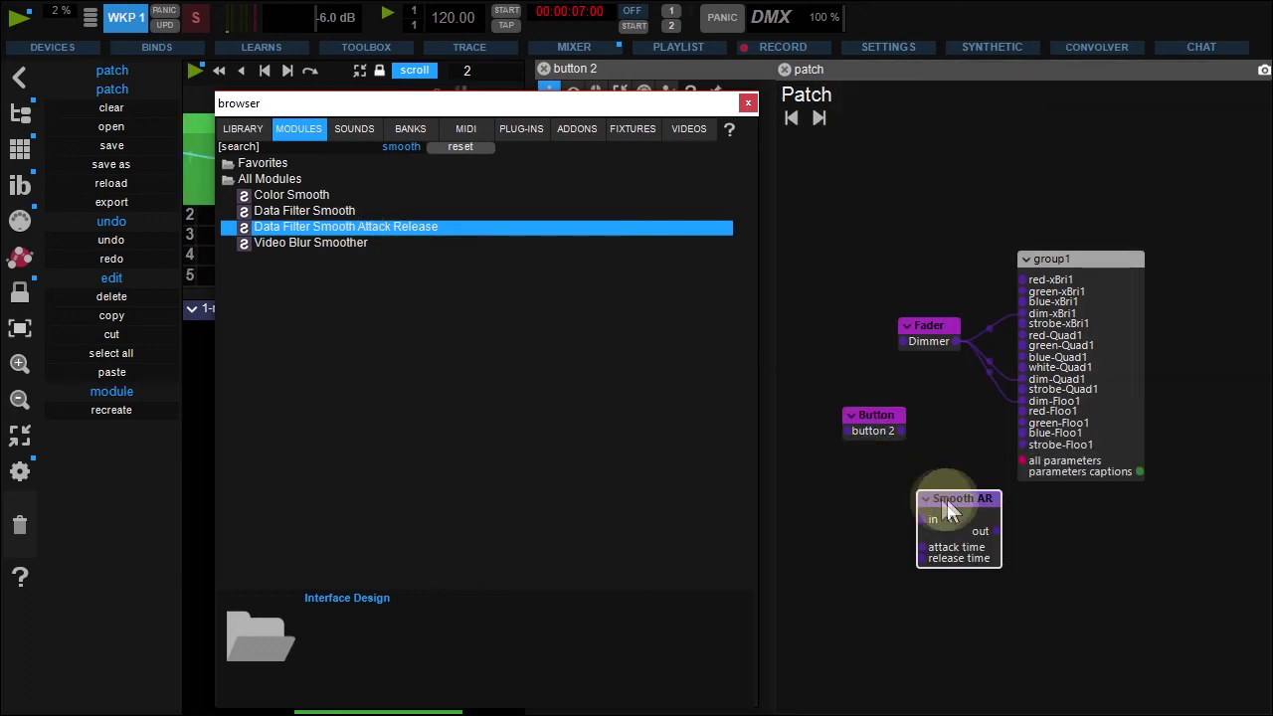
- Set Smooth AR's attack time to 0 ms and place it beside the button
{"action": "left_click", "coordinate": [948, 499]}
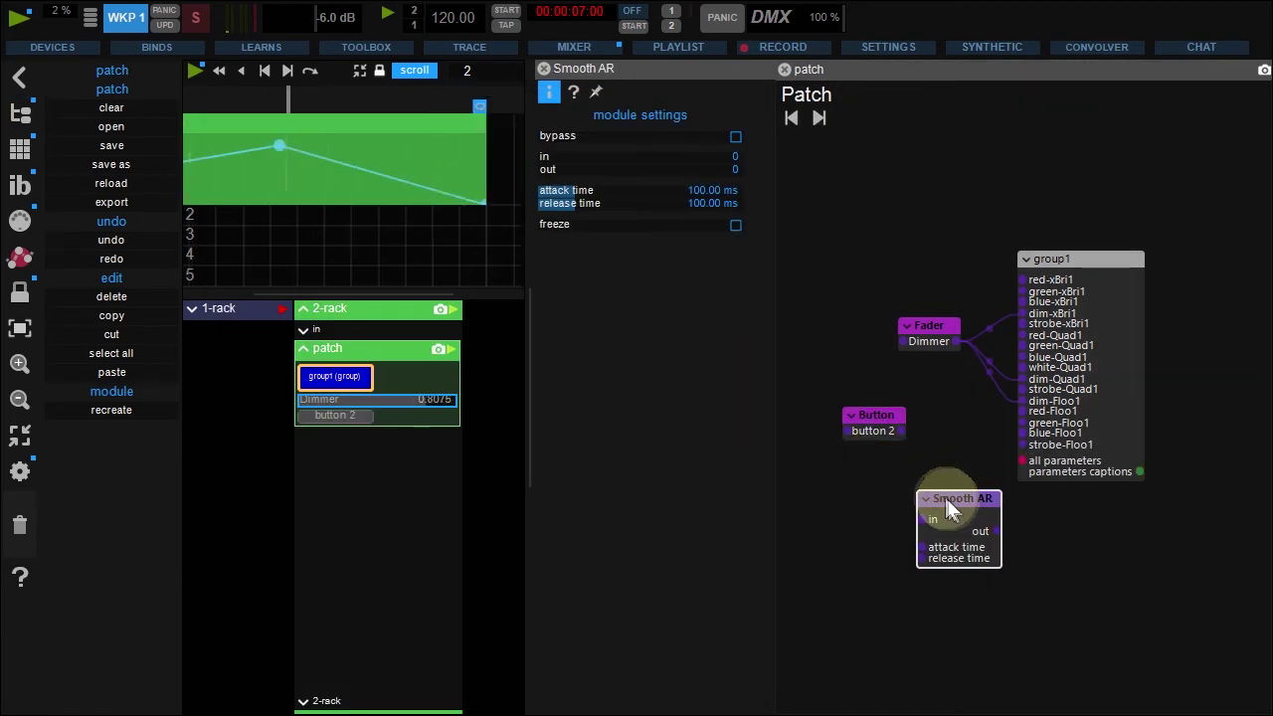
{"action": "left_click_drag", "start_coordinate": [575, 196], "coordinate": [521, 189]}
{"action": "left_click", "coordinate": [869, 445]}
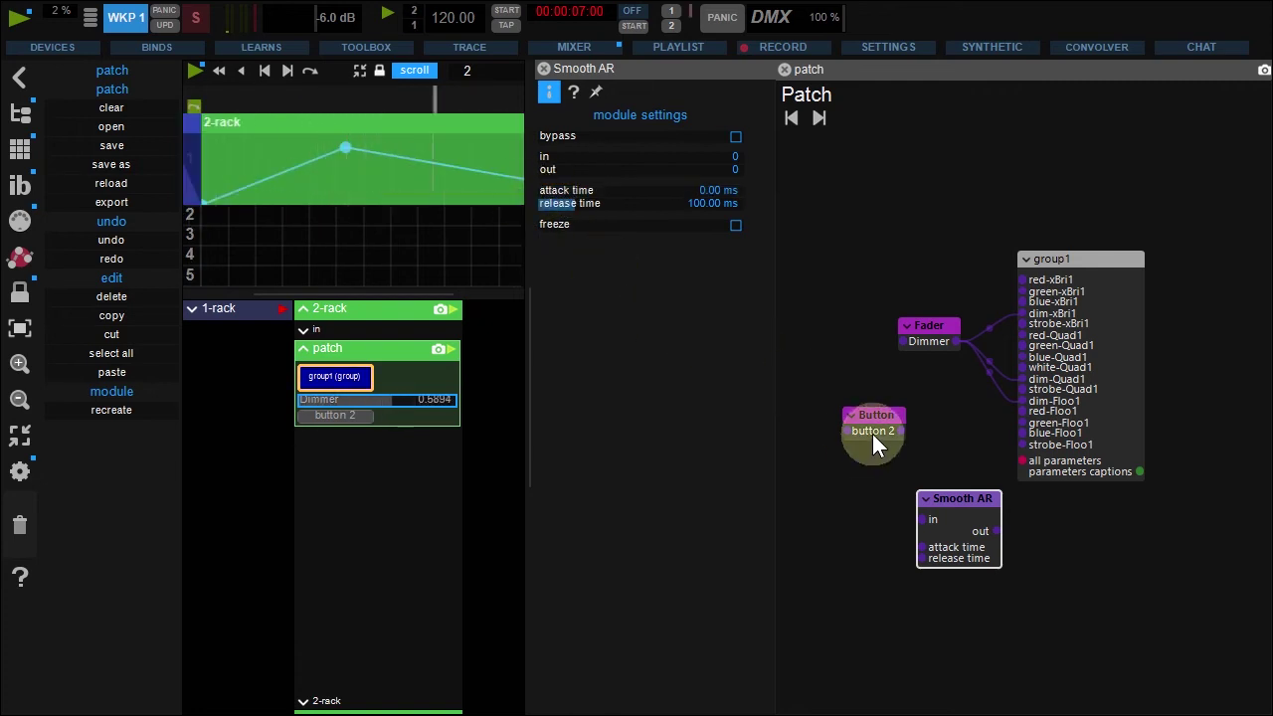
{"action": "left_click_drag", "start_coordinate": [869, 445], "coordinate": [839, 451]}
{"action": "left_click_drag", "start_coordinate": [950, 517], "coordinate": [869, 445]}
- Wire the button through Smooth AR into group1's green-Floo1 and caption the button 'green'
{"action": "left_click_drag", "start_coordinate": [975, 440], "coordinate": [1004, 393]}
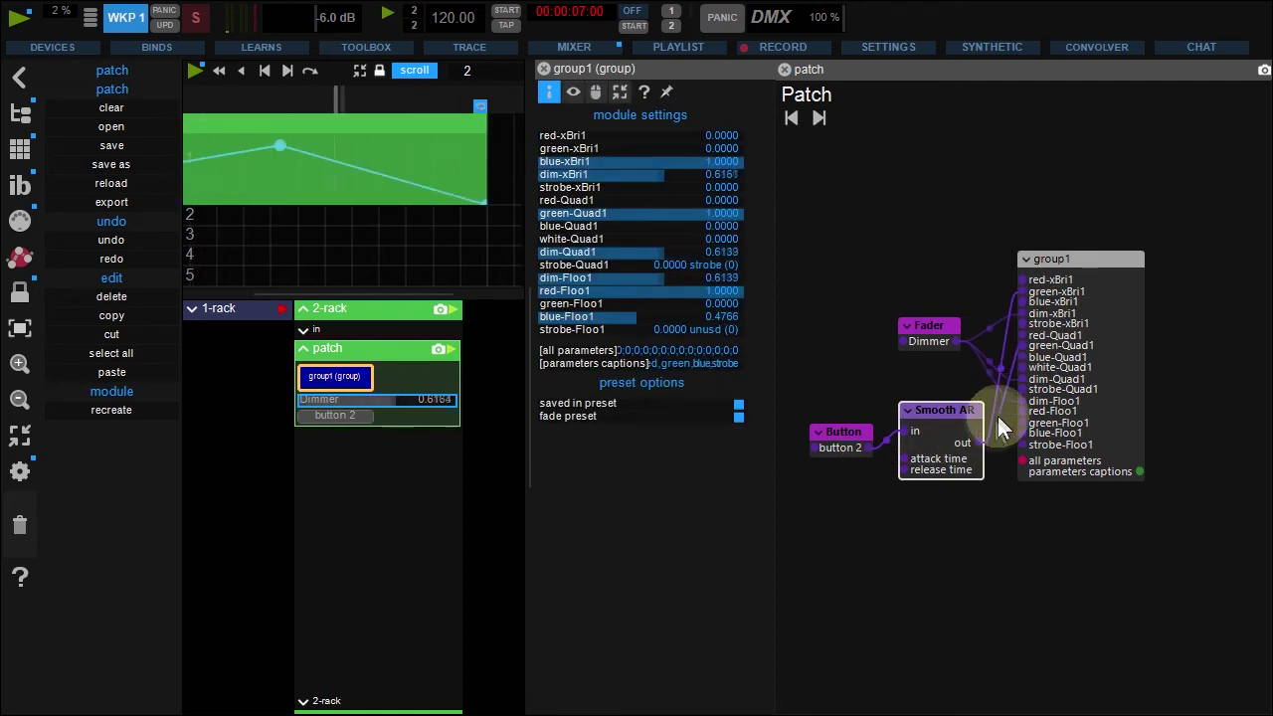
{"action": "left_click_drag", "start_coordinate": [981, 439], "coordinate": [1018, 426]}
{"action": "left_click", "coordinate": [845, 438]}
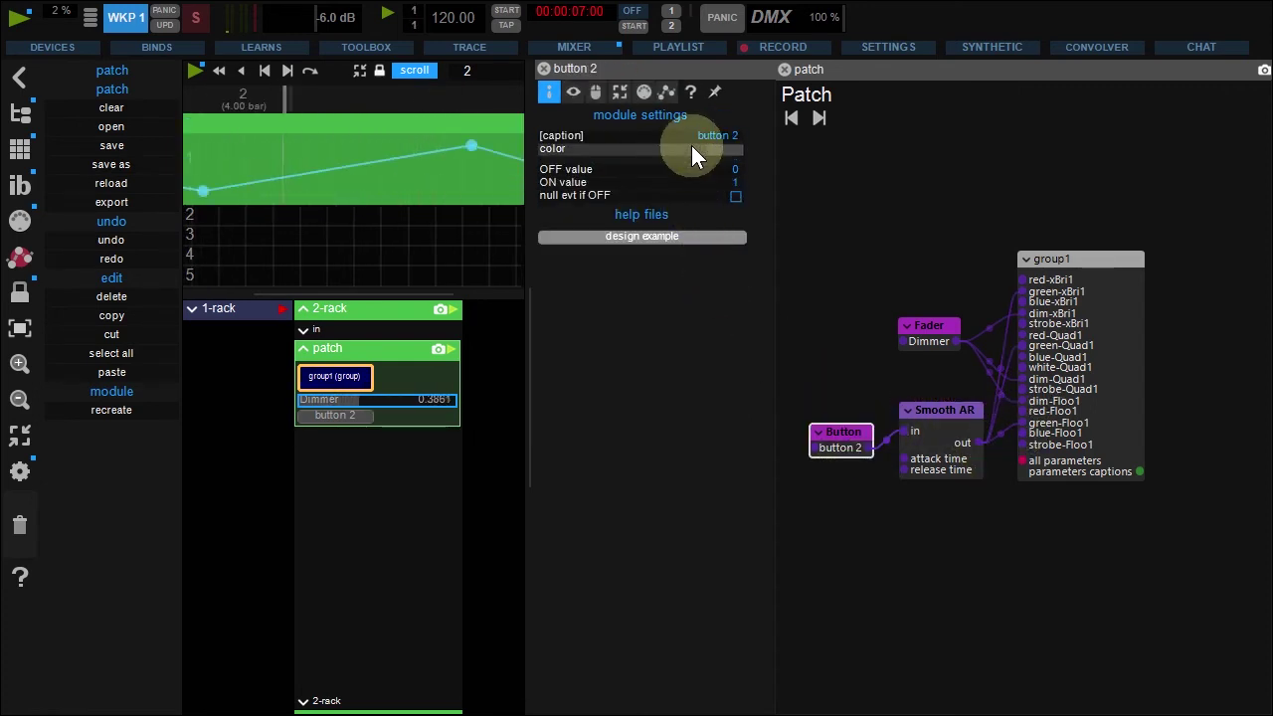
{"action": "left_click", "coordinate": [692, 139]}
{"action": "type", "text": "green"}
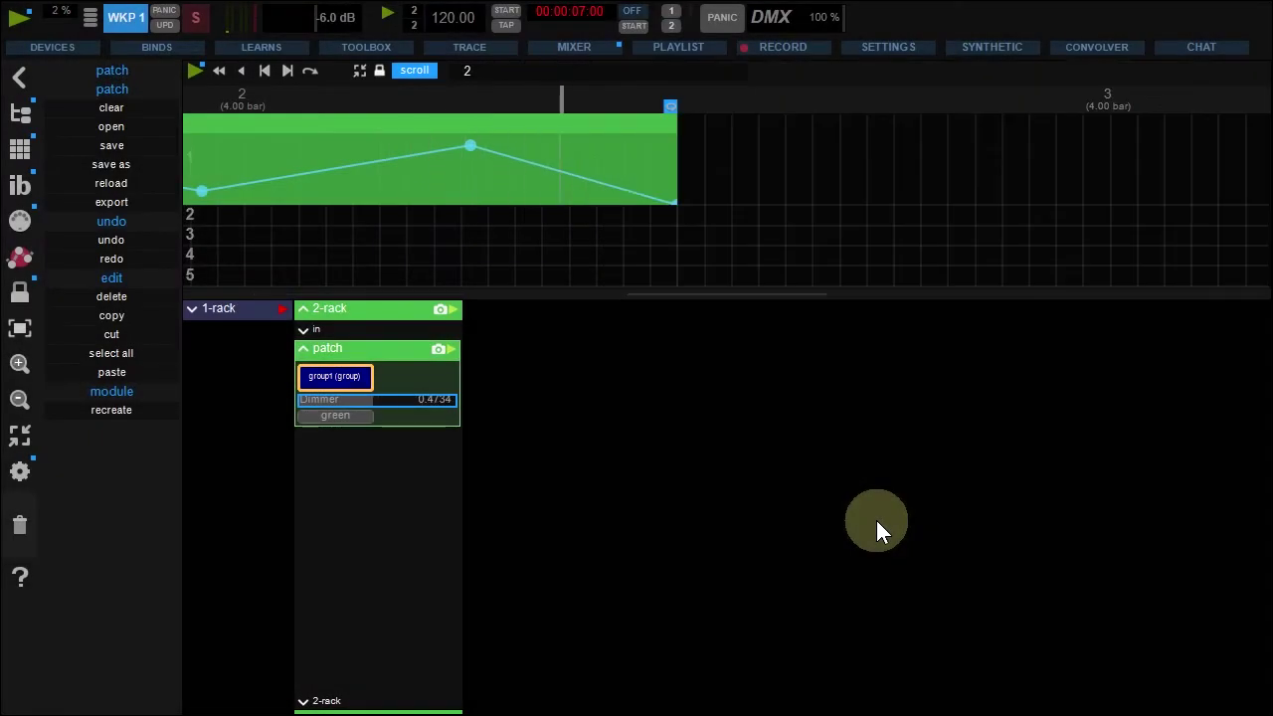
{"action": "left_click", "coordinate": [452, 101]}
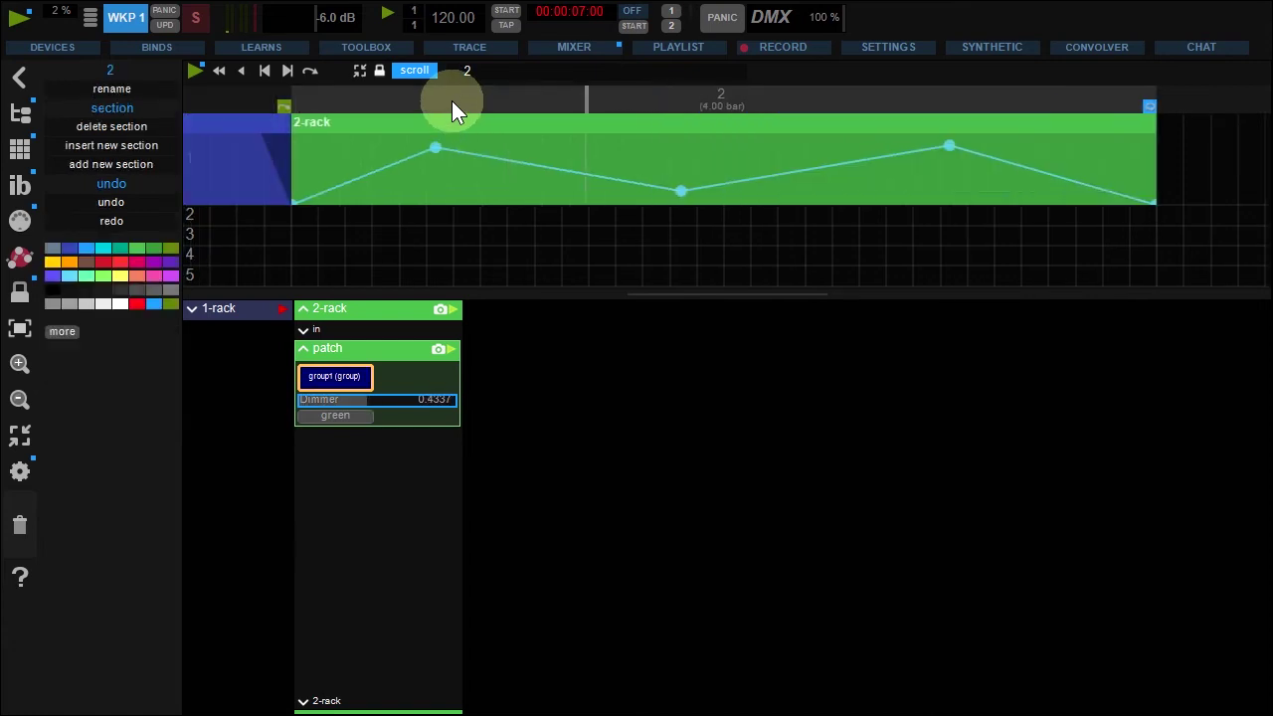
- Enable a 'patch - green' automation curve on the 2-rack clip
{"action": "left_click", "coordinate": [564, 129]}
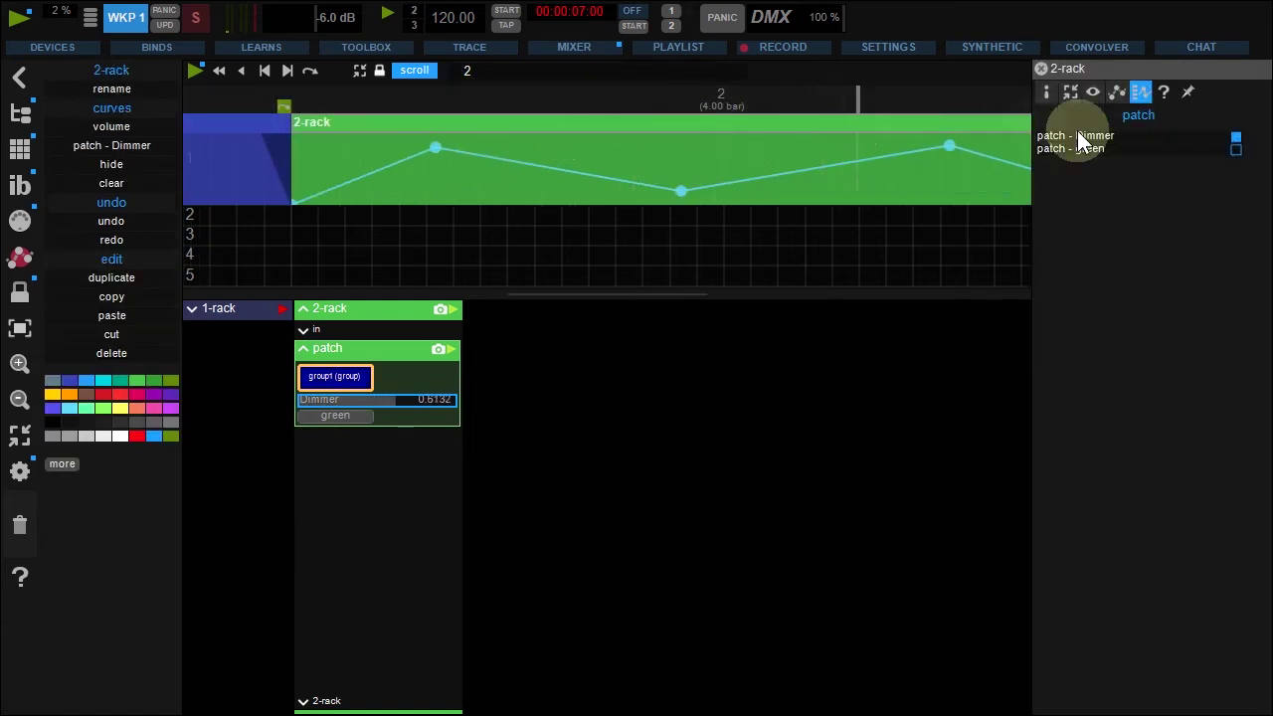
{"action": "left_click", "coordinate": [1235, 150]}
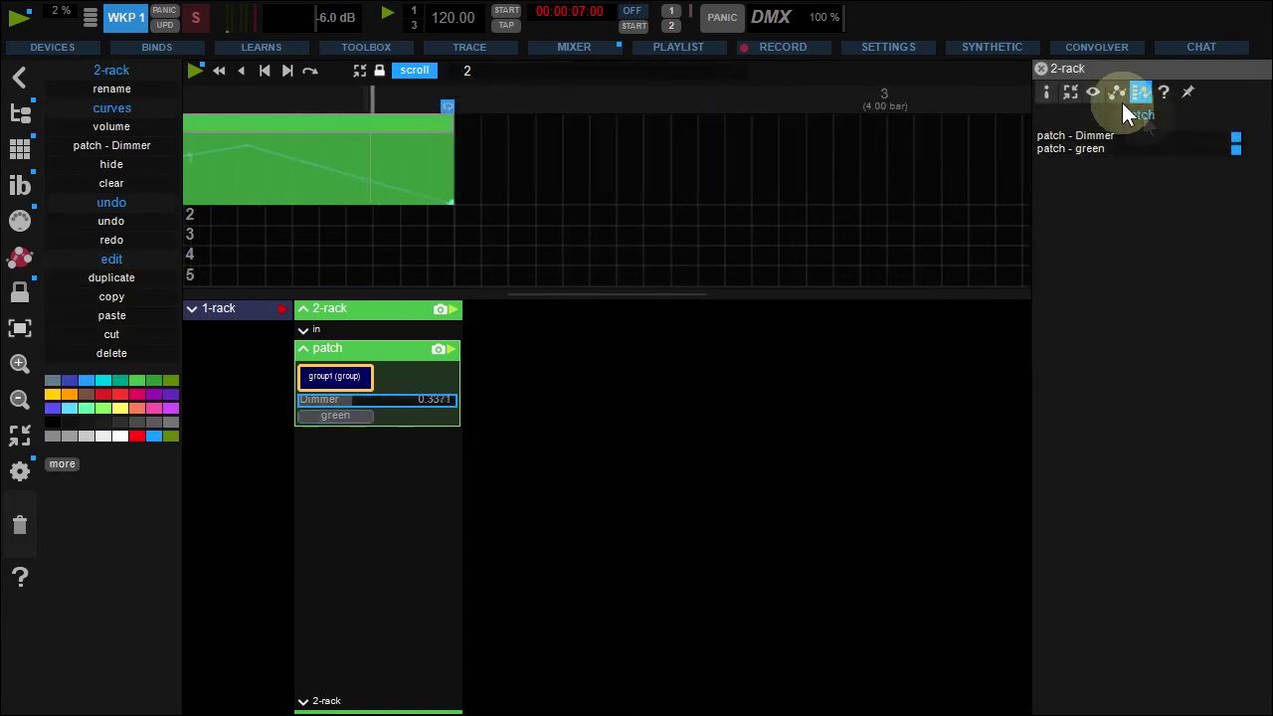
{"action": "left_click", "coordinate": [1042, 67]}
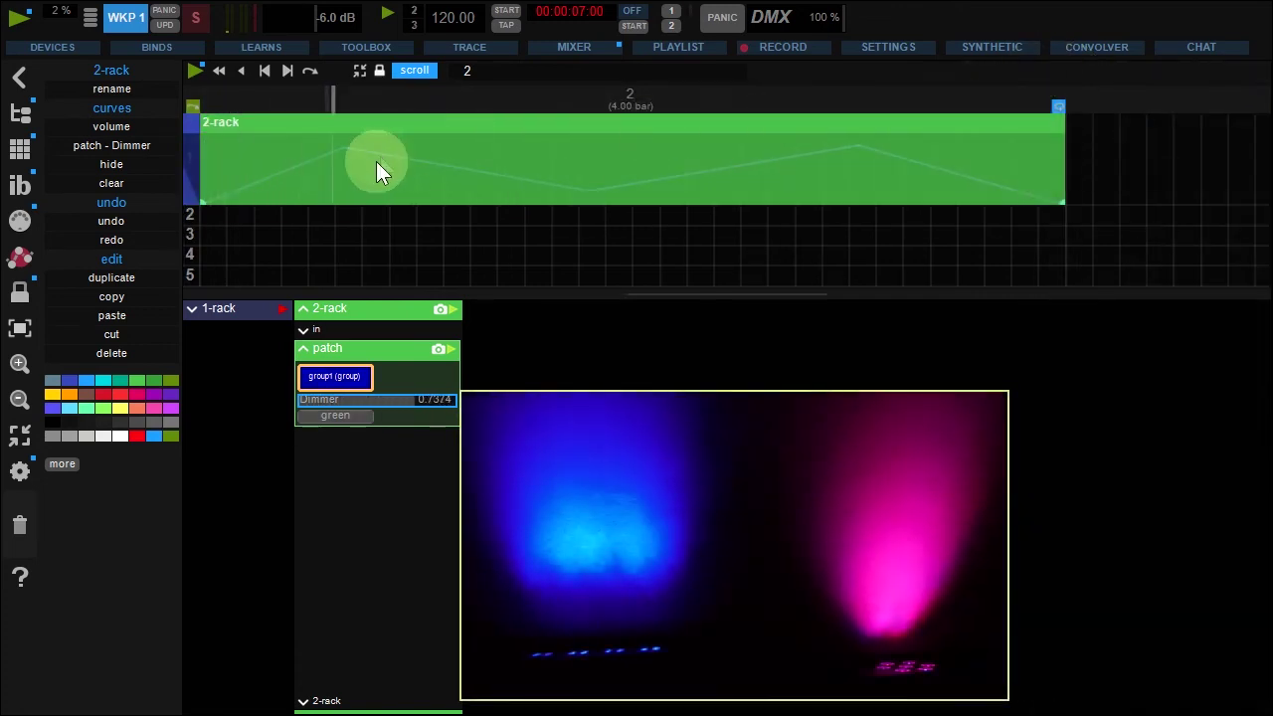
- Add eleven flash points along the green curve across the whole section
{"action": "left_click", "coordinate": [317, 162]}
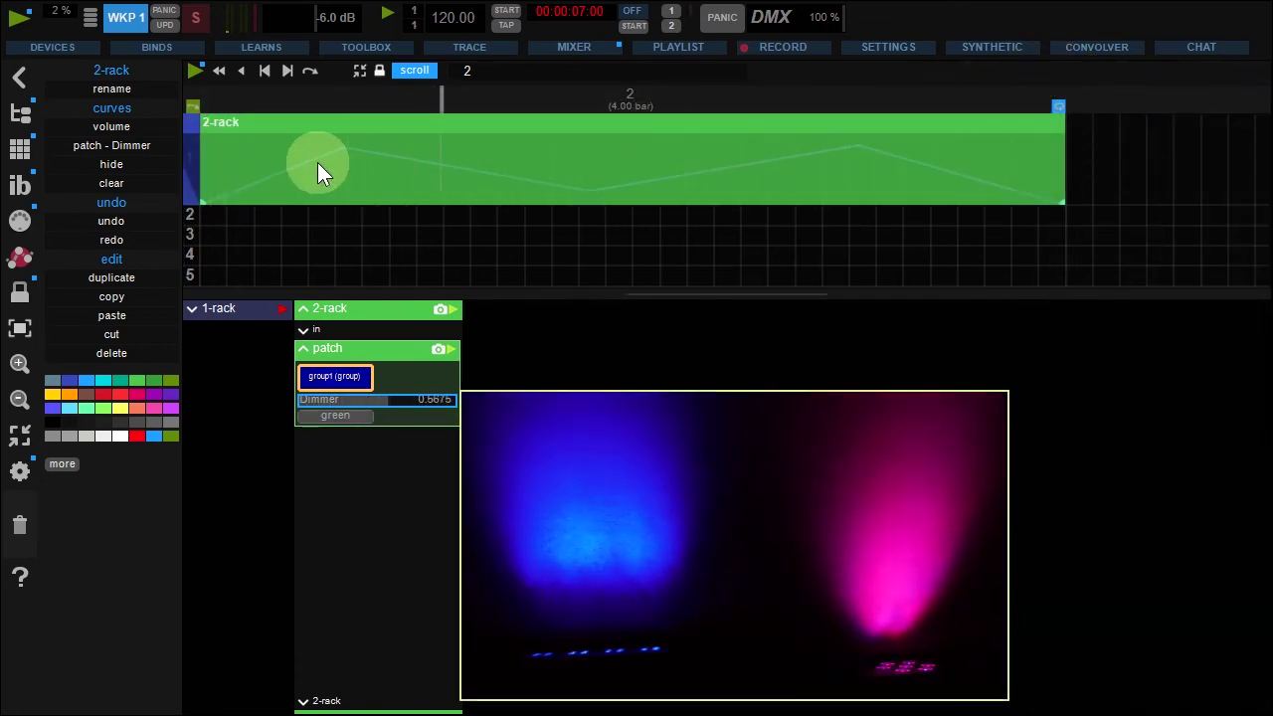
{"action": "left_click", "coordinate": [386, 159]}
{"action": "left_click", "coordinate": [266, 150]}
{"action": "left_click", "coordinate": [446, 149]}
{"action": "left_click", "coordinate": [530, 149]}
{"action": "left_click", "coordinate": [605, 150]}
{"action": "left_click", "coordinate": [698, 149]}
{"action": "left_click", "coordinate": [772, 150]}
{"action": "left_click", "coordinate": [845, 150]}
{"action": "left_click", "coordinate": [936, 146]}
{"action": "left_click", "coordinate": [1019, 144]}
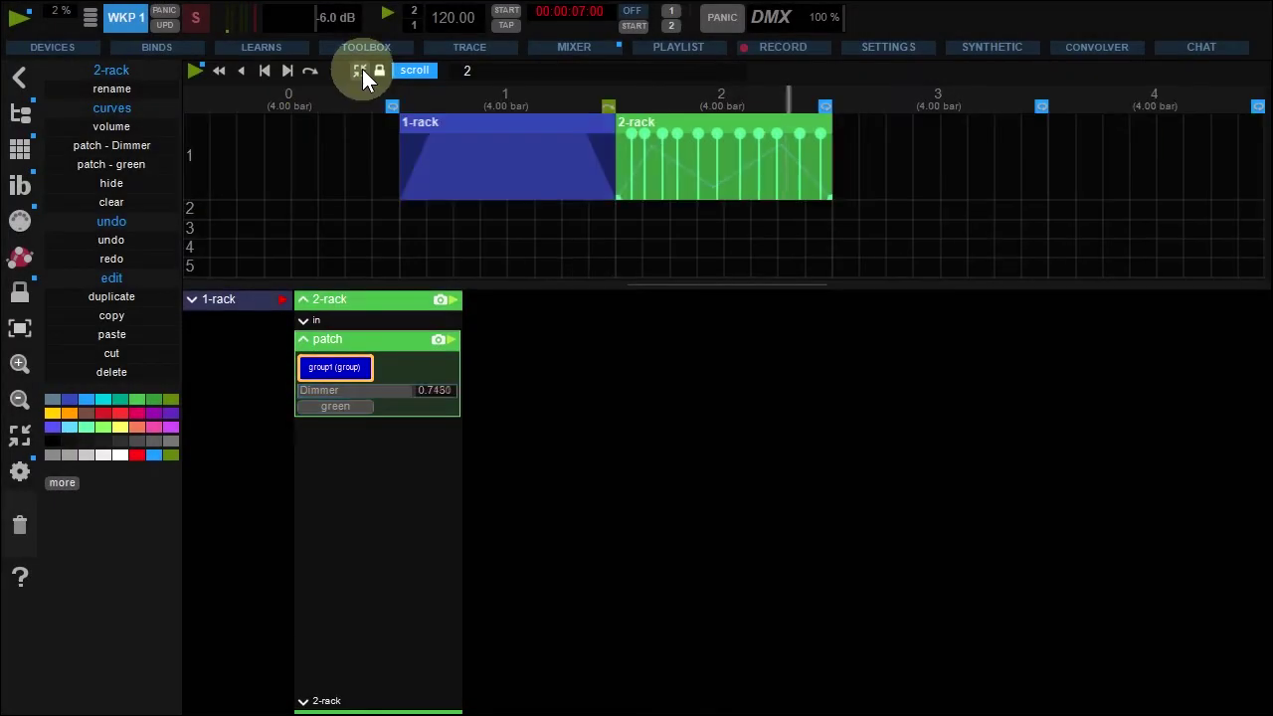
- Drop MIDI > Drum Grooves > Groove_02.mid into a new rack from the library browser
{"action": "left_click", "coordinate": [303, 97]}
{"action": "left_click", "coordinate": [20, 148]}
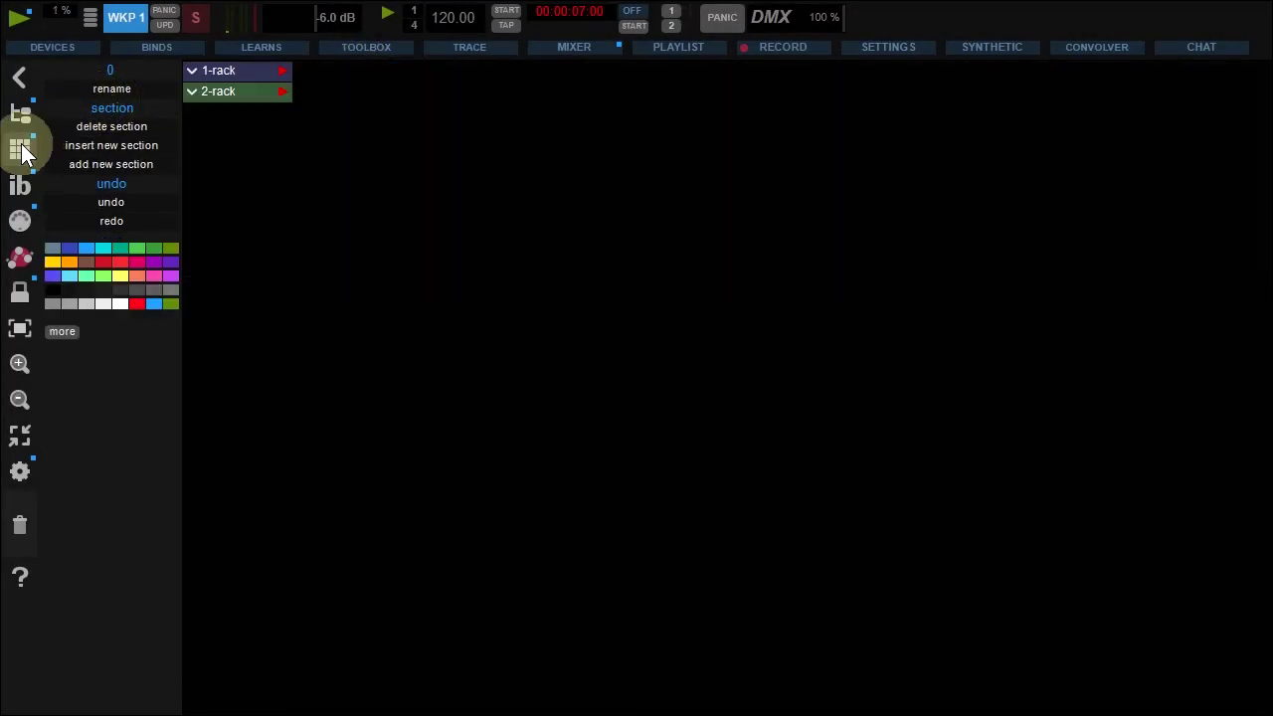
{"action": "left_click", "coordinate": [639, 343]}
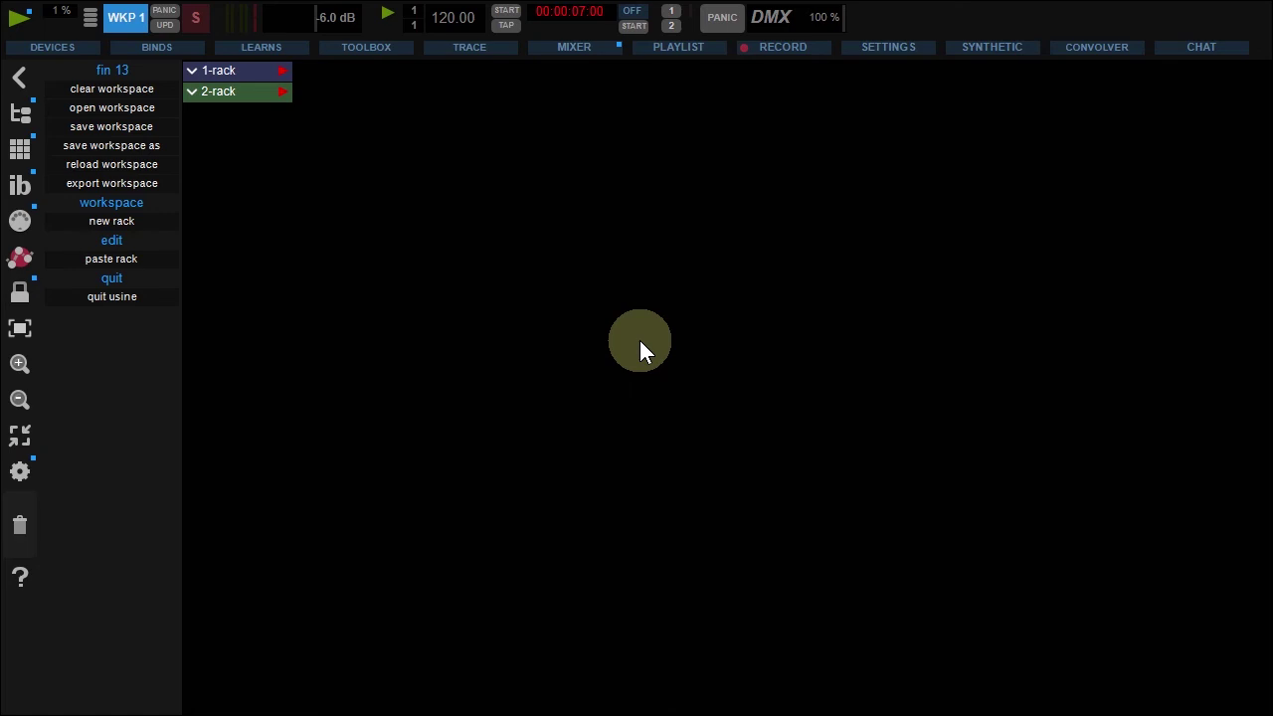
{"action": "double_click", "coordinate": [640, 340]}
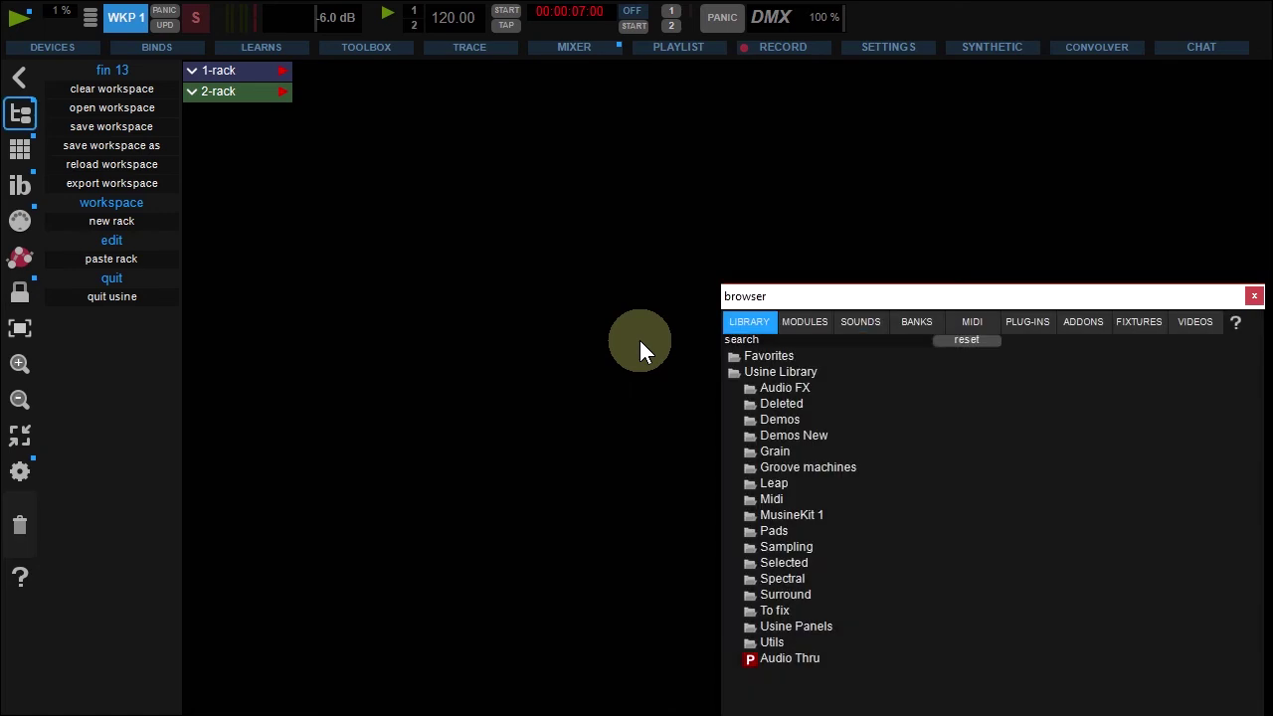
{"action": "left_click", "coordinate": [971, 324]}
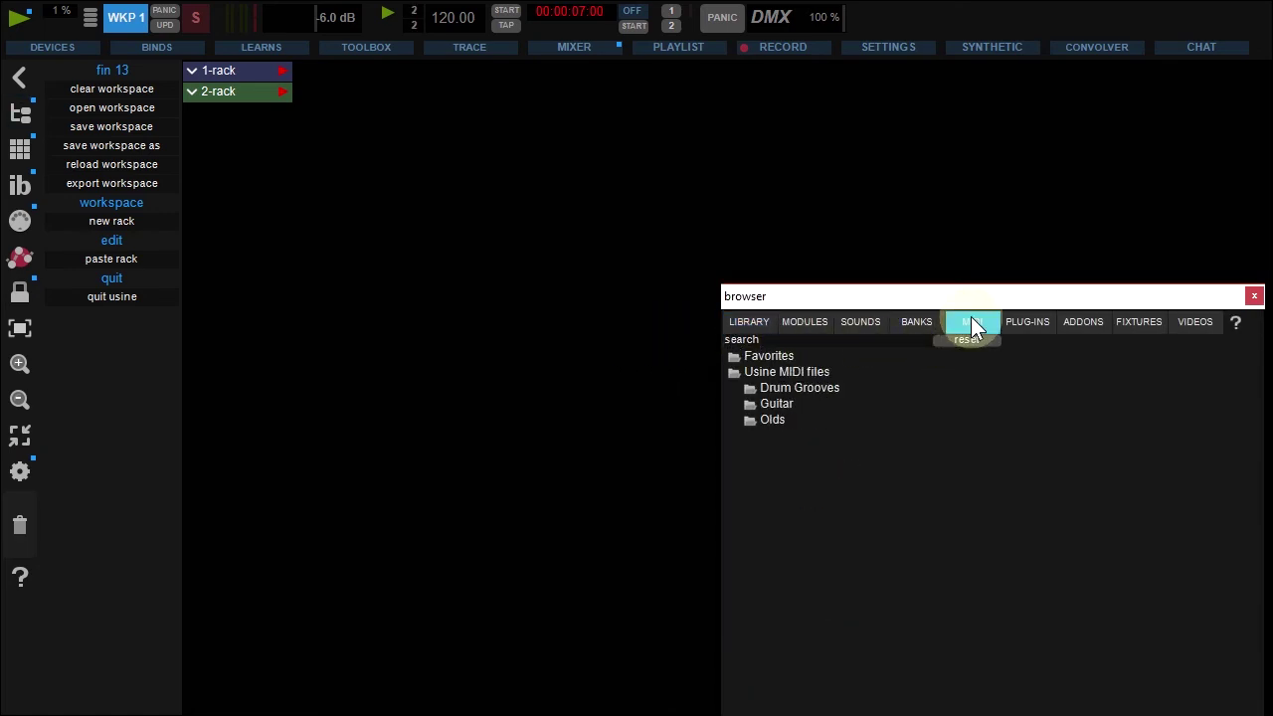
{"action": "left_click", "coordinate": [810, 390]}
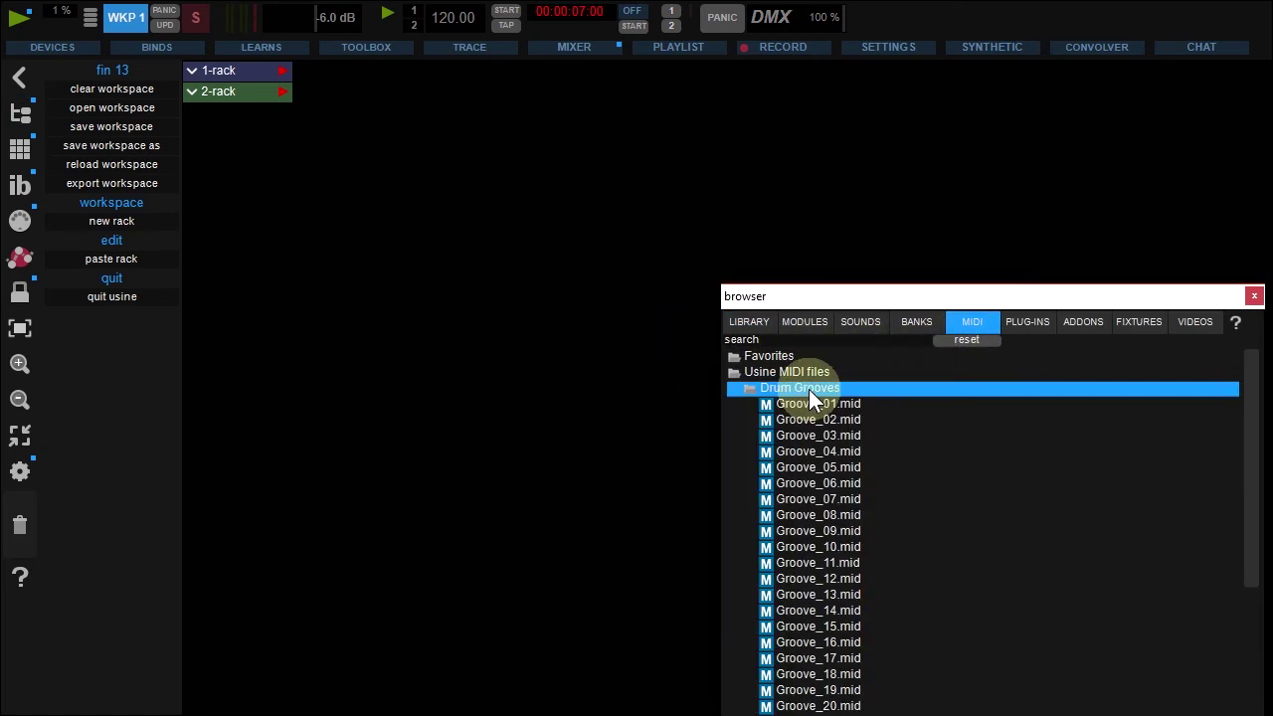
{"action": "left_click", "coordinate": [822, 418]}
{"action": "left_click_drag", "start_coordinate": [822, 418], "coordinate": [613, 356]}
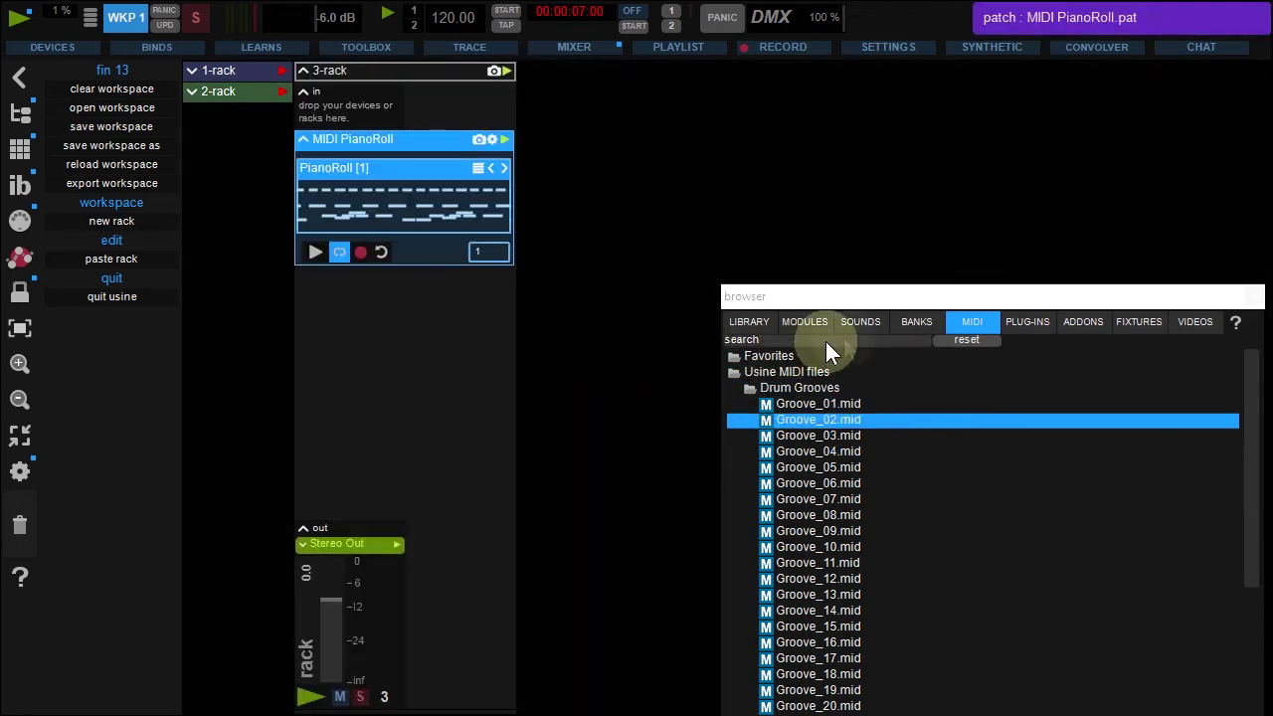
- Add the Legacy [U] 808 Kit below the piano roll and start the groove playing
{"action": "left_click", "coordinate": [915, 324]}
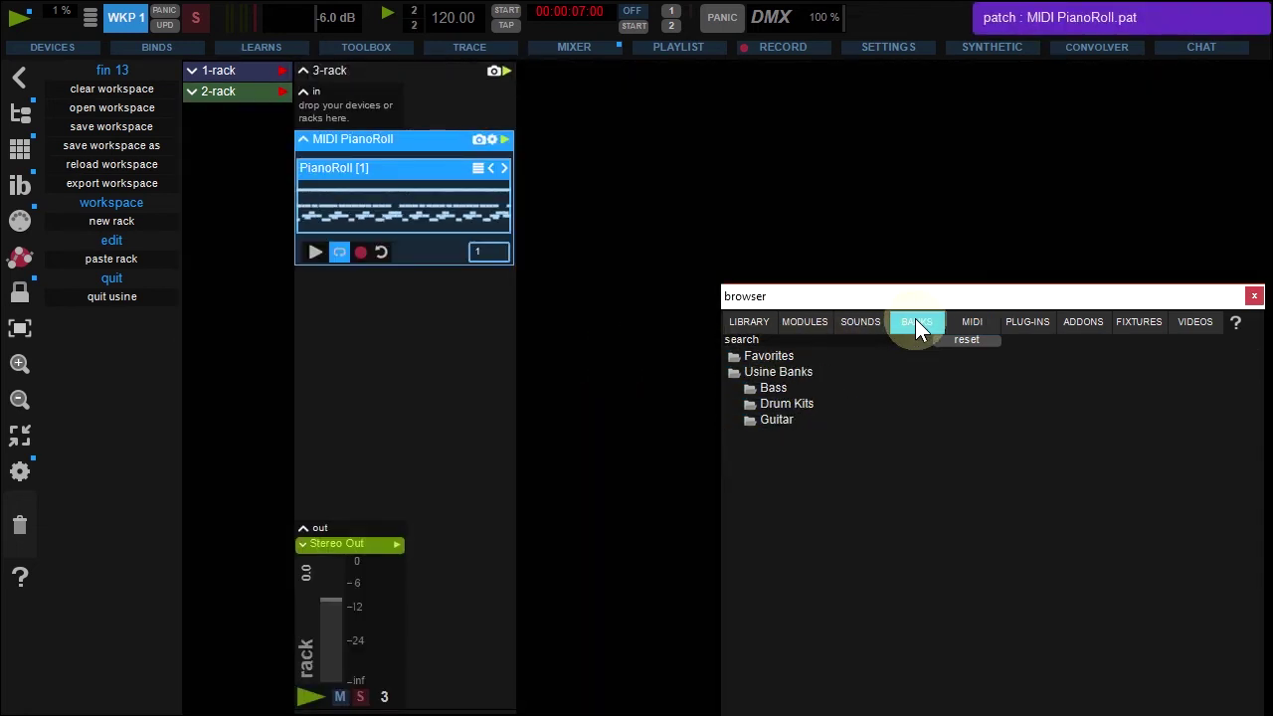
{"action": "left_click", "coordinate": [802, 405]}
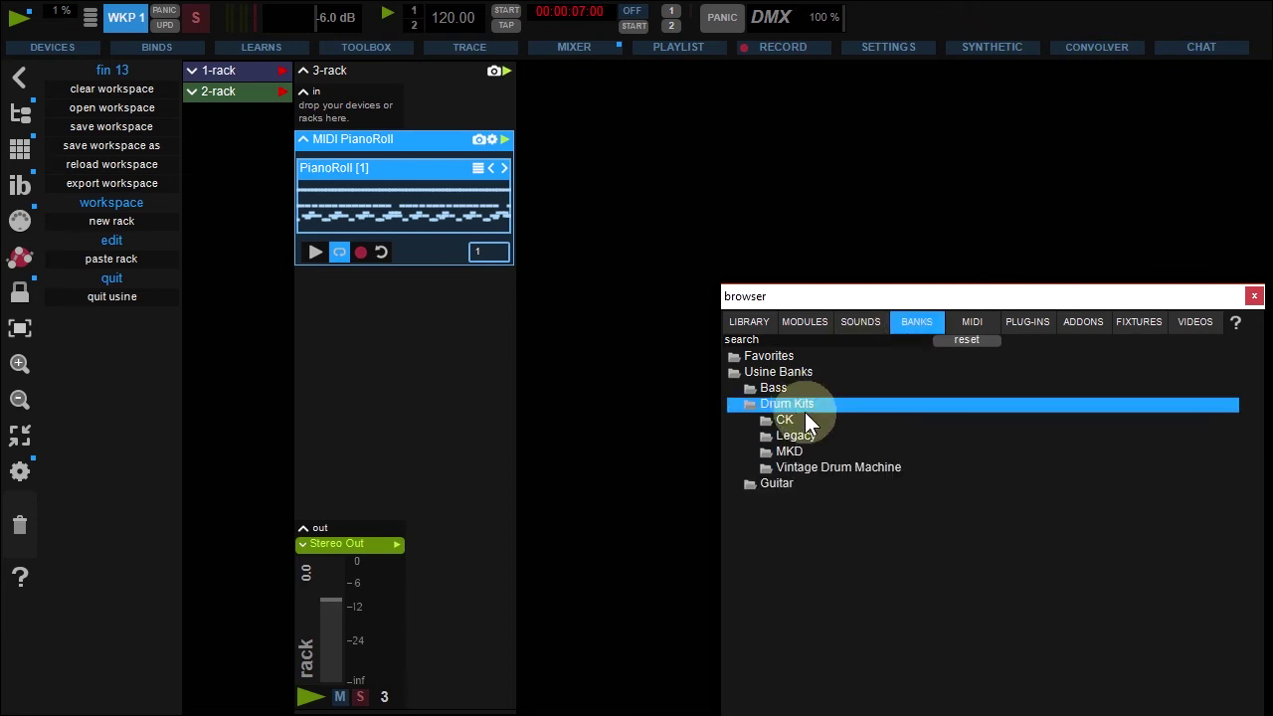
{"action": "left_click", "coordinate": [806, 433]}
{"action": "left_click_drag", "start_coordinate": [819, 453], "coordinate": [357, 359]}
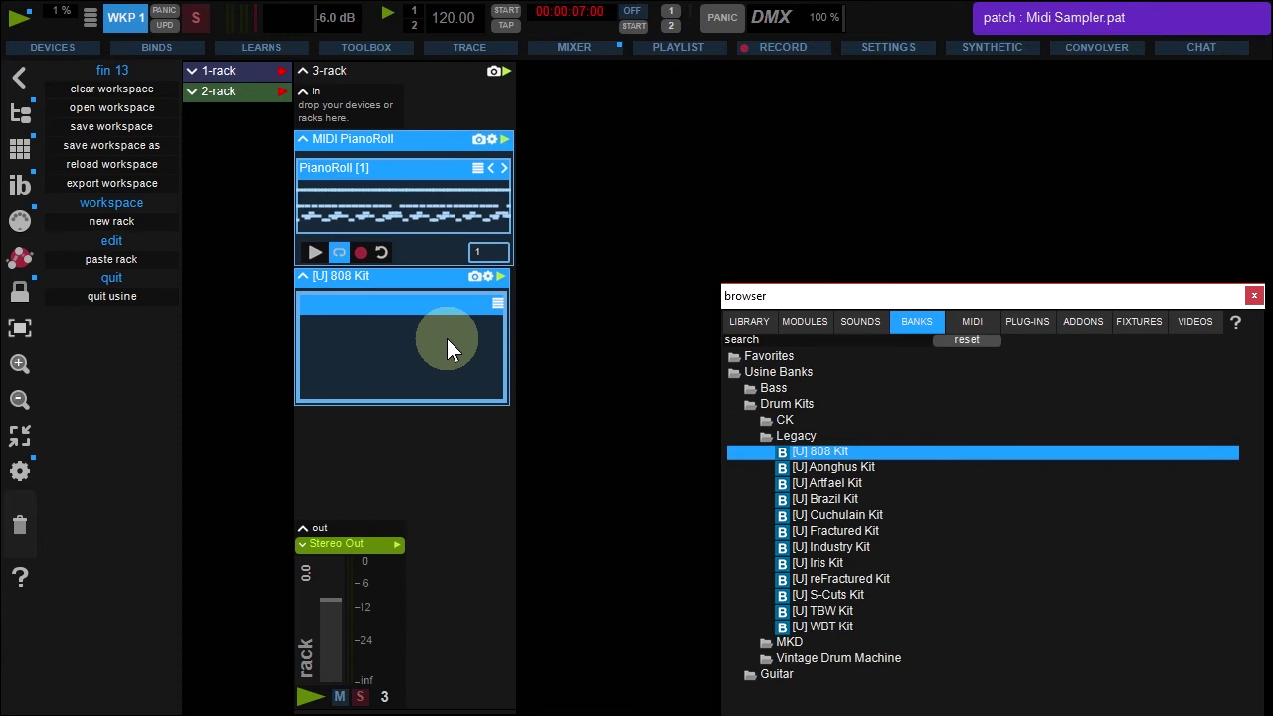
{"action": "left_click", "coordinate": [316, 253]}
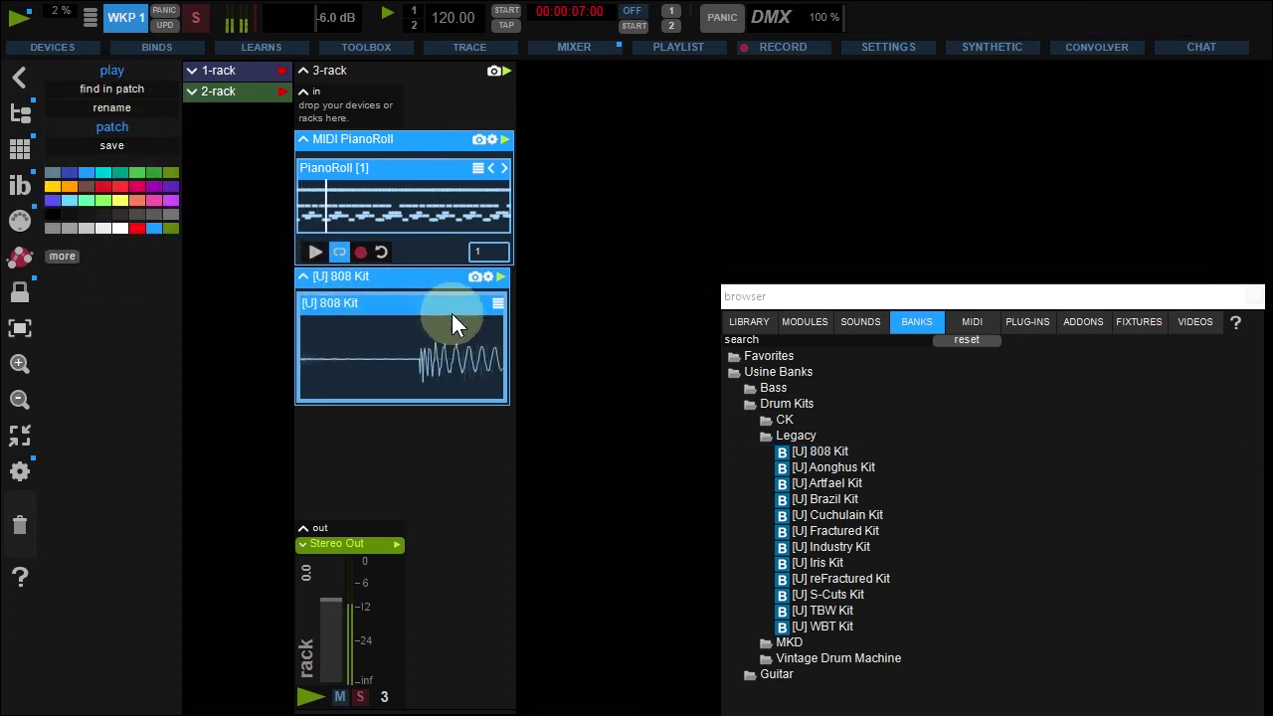
{"action": "left_click", "coordinate": [556, 333]}
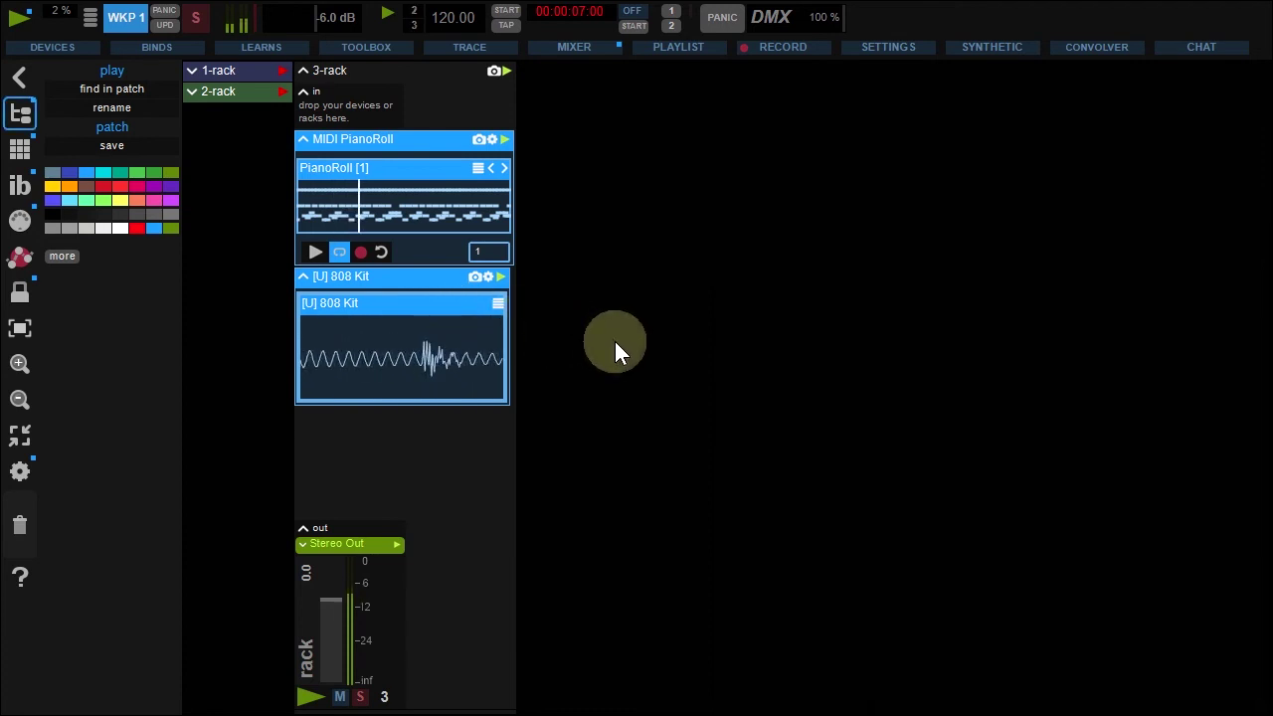
- Select the Smooth AR node in the 2-rack patch, then open the MIDI PianoRoll patch
{"action": "left_click", "coordinate": [199, 91]}
{"action": "double_click", "coordinate": [353, 112]}
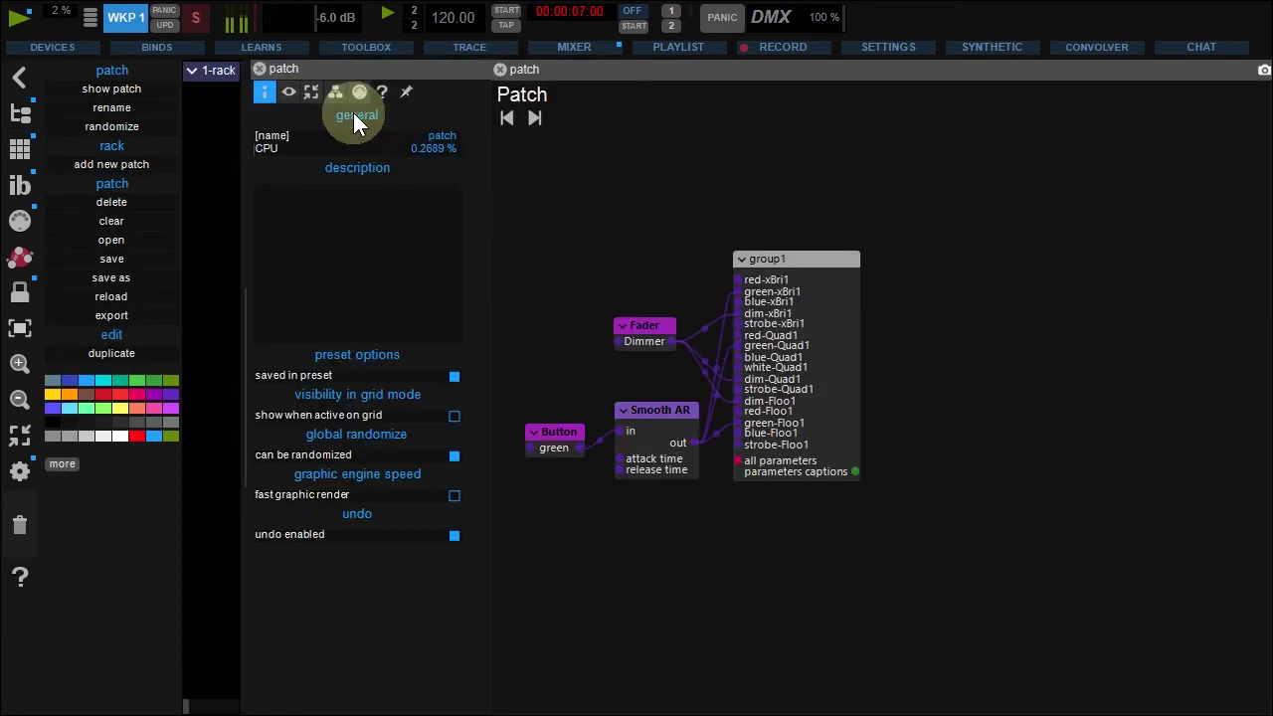
{"action": "left_click", "coordinate": [663, 408]}
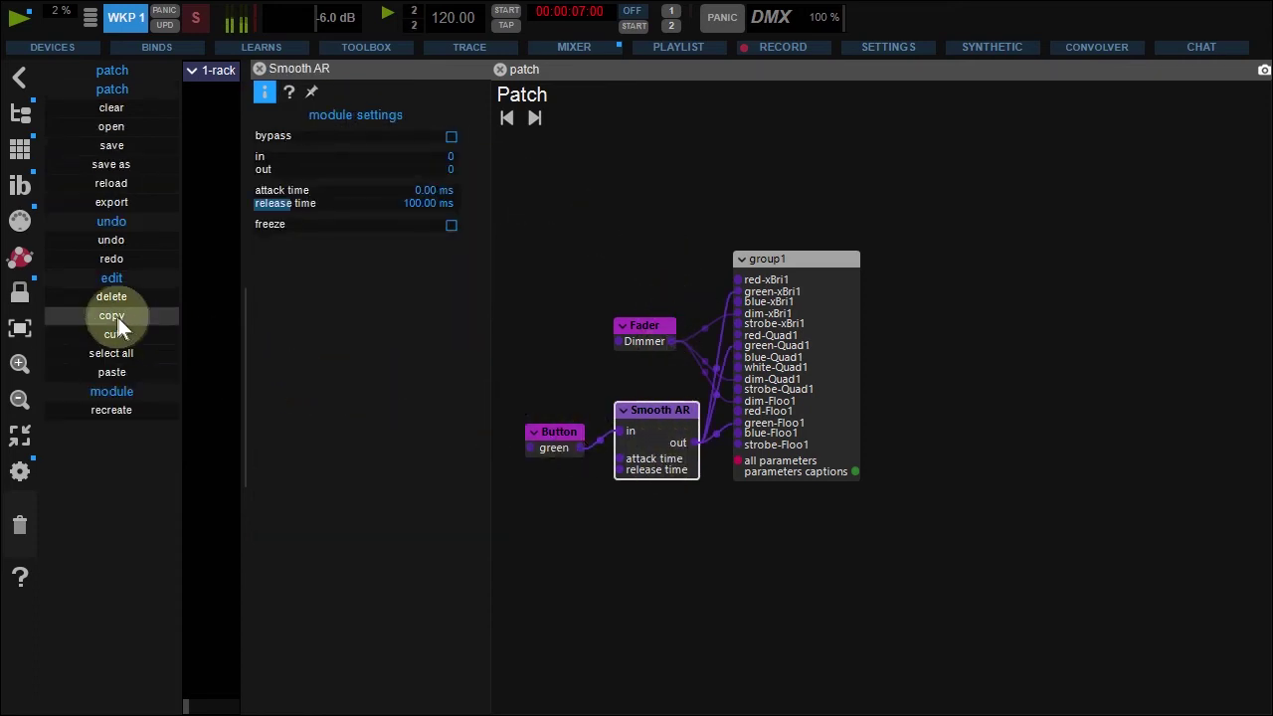
{"action": "double_click", "coordinate": [527, 339]}
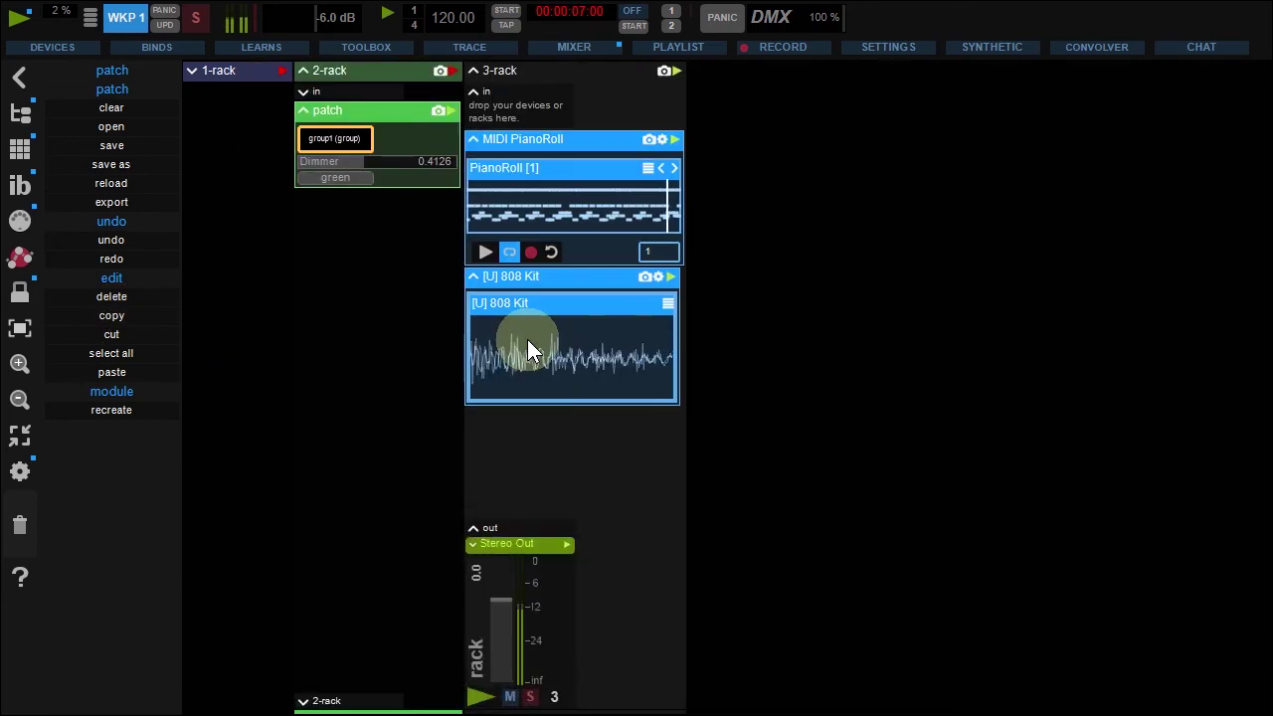
{"action": "double_click", "coordinate": [555, 141]}
{"action": "left_click", "coordinate": [1157, 273]}
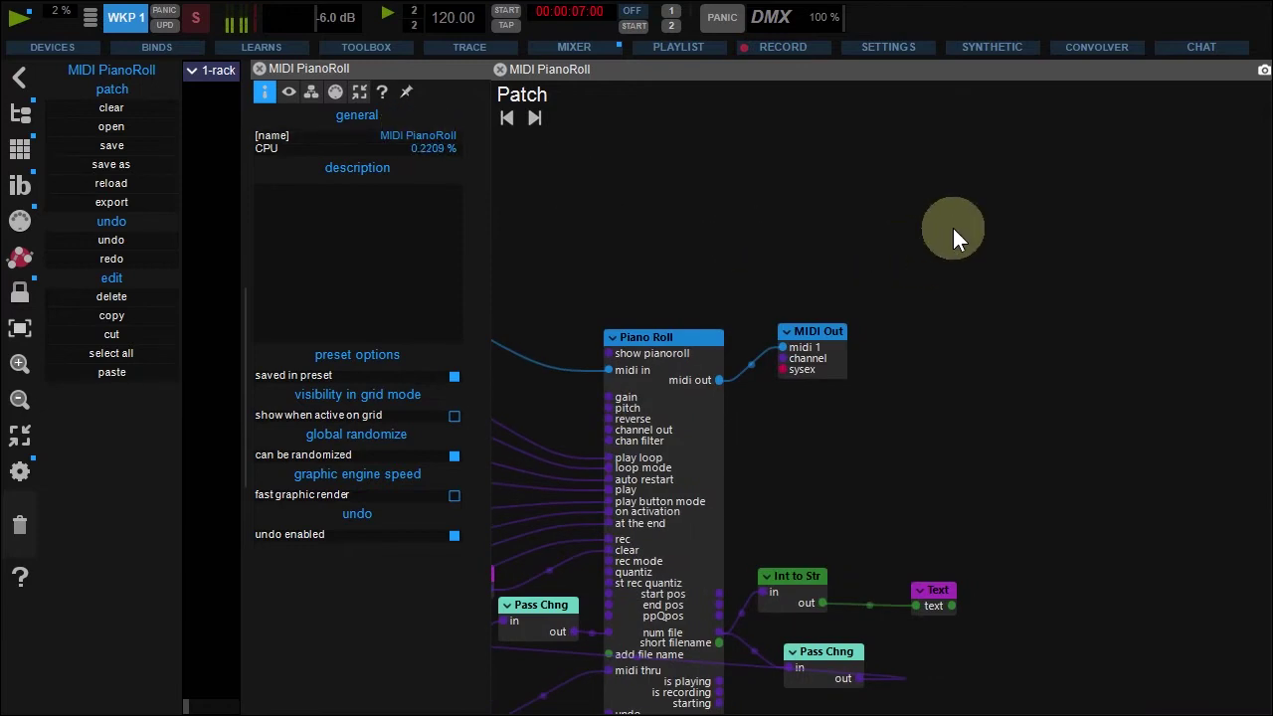
- Paste three Smooth AR copies stacked one below another on the right
{"action": "key", "text": "ctrl+v"}
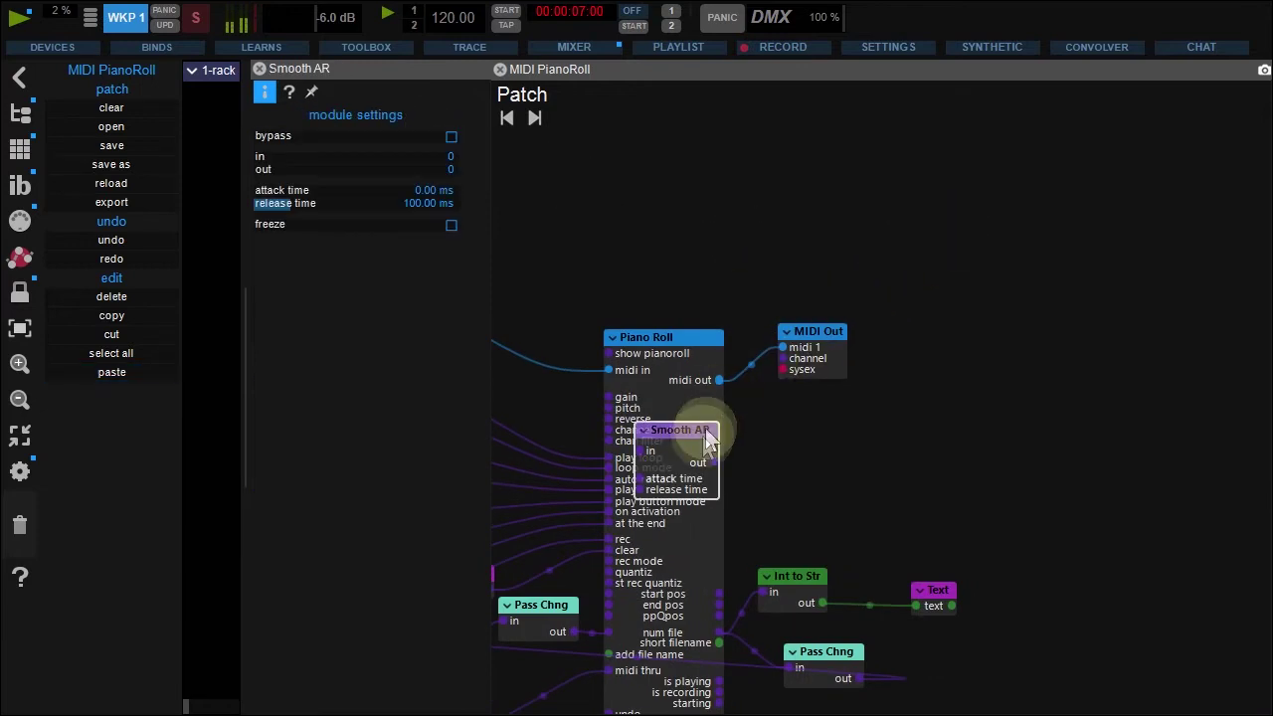
{"action": "left_click_drag", "start_coordinate": [702, 438], "coordinate": [1001, 211]}
{"action": "key", "text": "ctrl+v"}
{"action": "left_click_drag", "start_coordinate": [718, 466], "coordinate": [987, 301]}
{"action": "key", "text": "ctrl+v"}
{"action": "left_click_drag", "start_coordinate": [704, 489], "coordinate": [959, 384]}
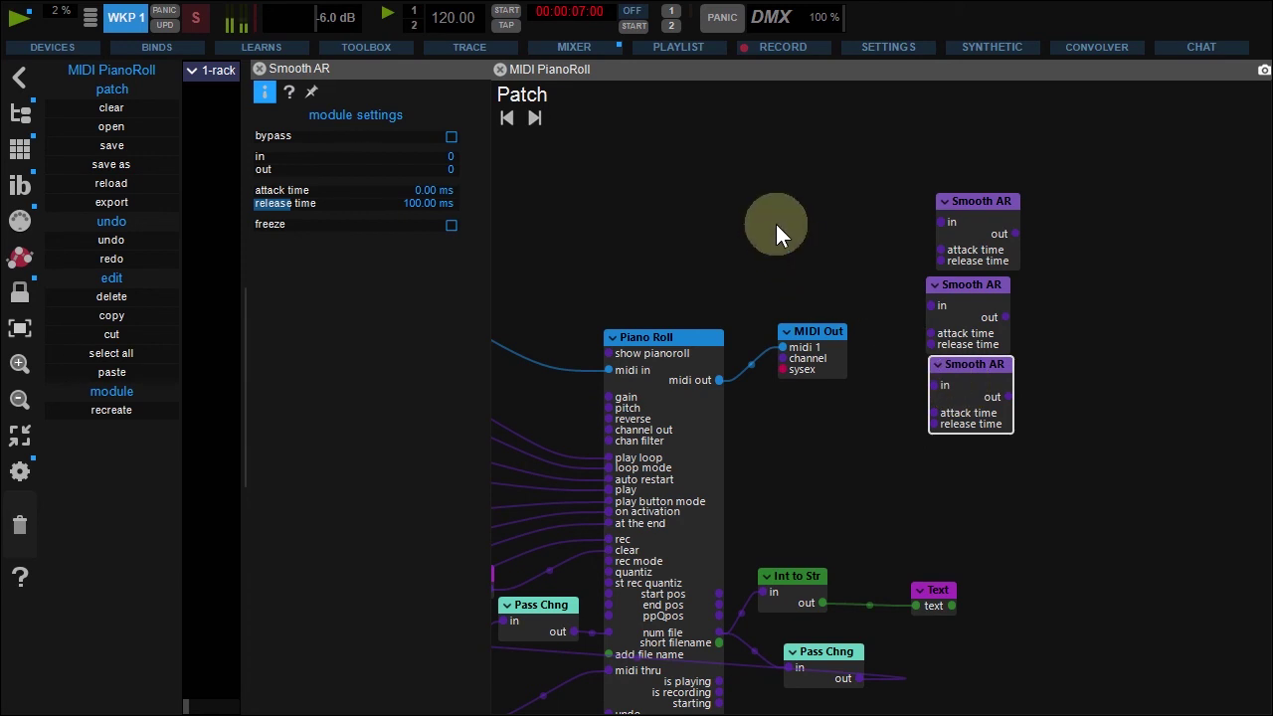
- Drag the xBri1, Quad1 and Floo1 fixtures from plot 1 into the patch
{"action": "left_click", "coordinate": [673, 13]}
{"action": "left_click_drag", "start_coordinate": [720, 173], "coordinate": [613, 260]}
{"action": "left_click_drag", "start_coordinate": [443, 289], "coordinate": [1068, 212]}
{"action": "left_click_drag", "start_coordinate": [550, 281], "coordinate": [1067, 349]}
{"action": "left_click_drag", "start_coordinate": [591, 286], "coordinate": [1072, 491]}
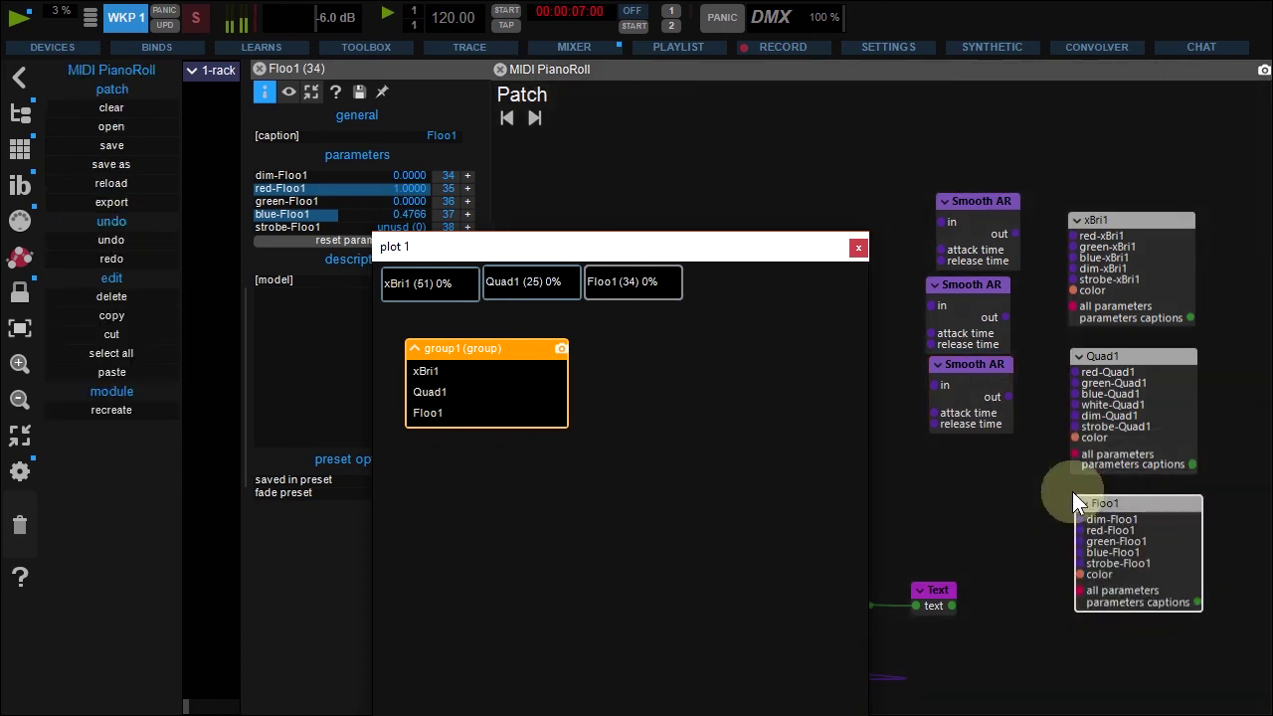
{"action": "left_click", "coordinate": [859, 248]}
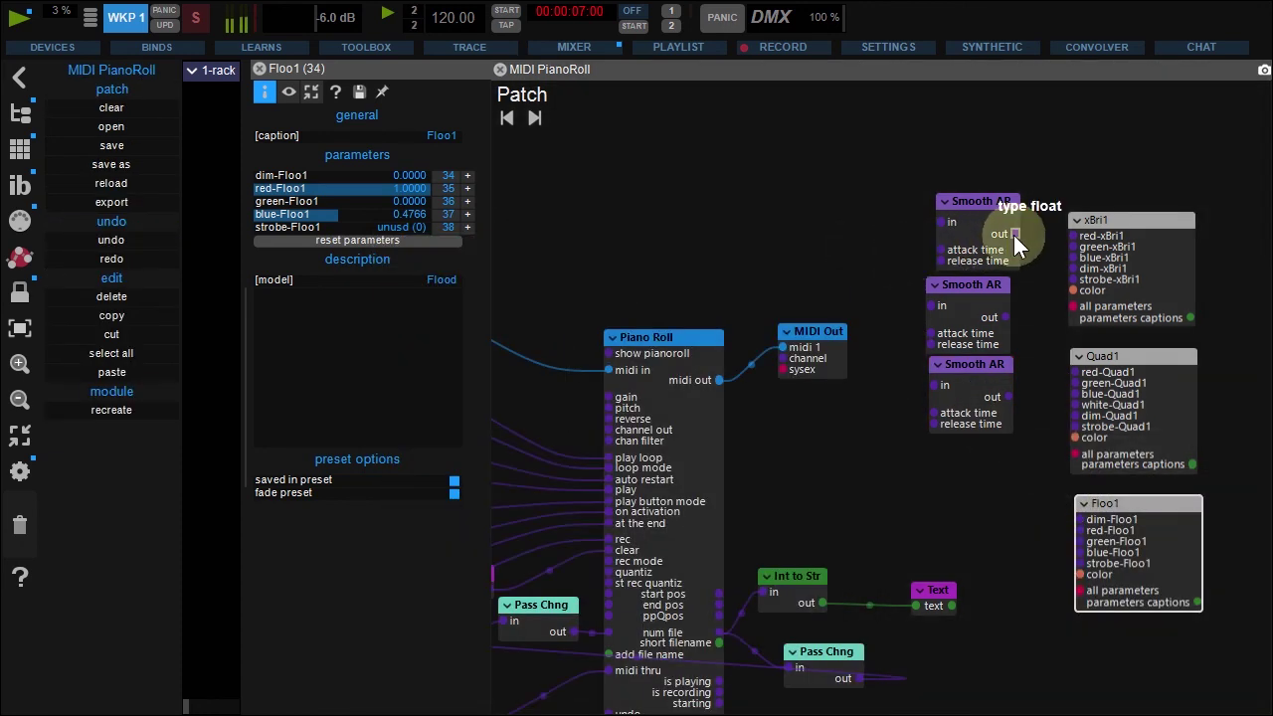
- Cable the three Smooth AR outputs to xBri1, Quad1 and dim-Floo1 respectively
{"action": "left_click_drag", "start_coordinate": [1014, 235], "coordinate": [1050, 259]}
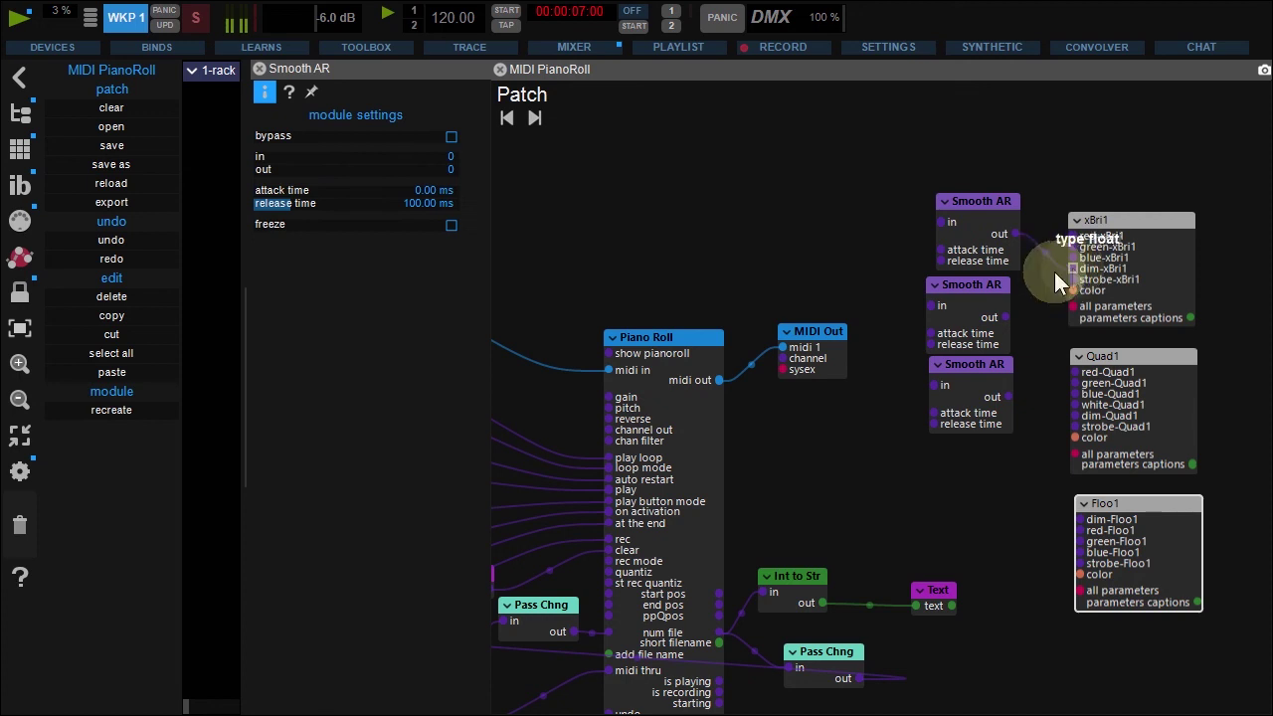
{"action": "left_click_drag", "start_coordinate": [1010, 313], "coordinate": [1032, 364]}
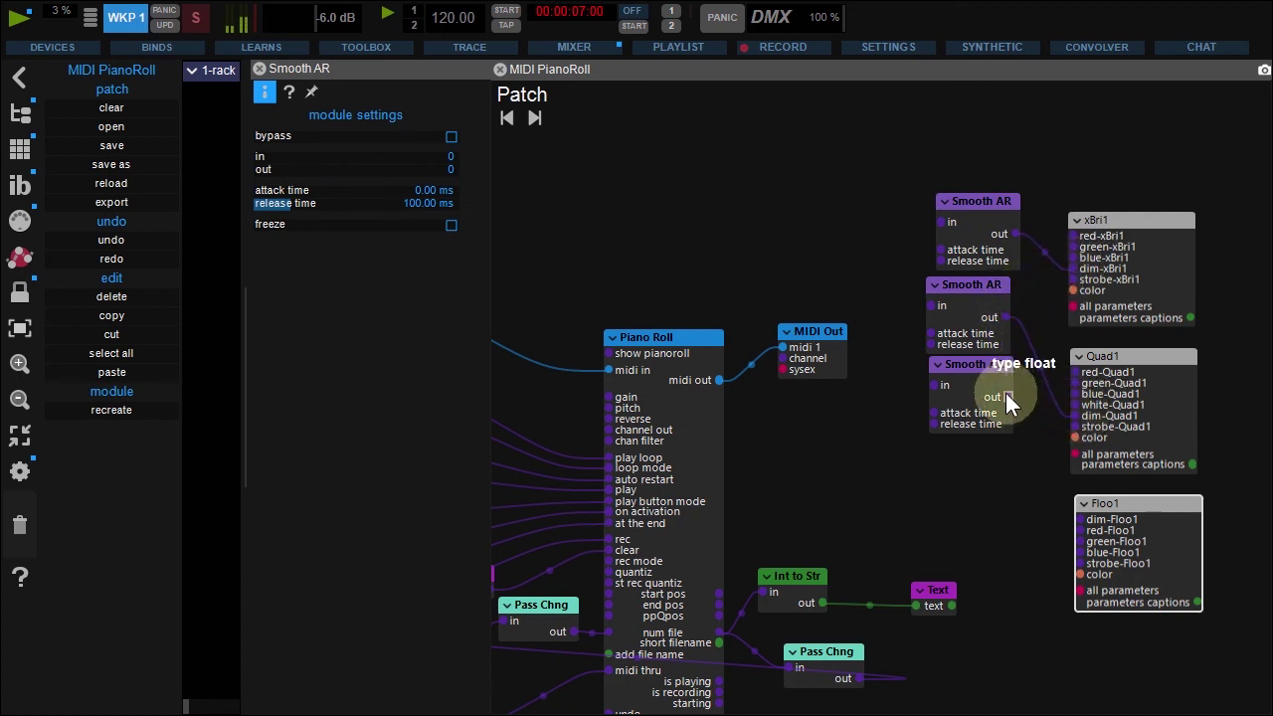
{"action": "left_click_drag", "start_coordinate": [1006, 394], "coordinate": [1078, 515]}
{"action": "left_click", "coordinate": [992, 489]}
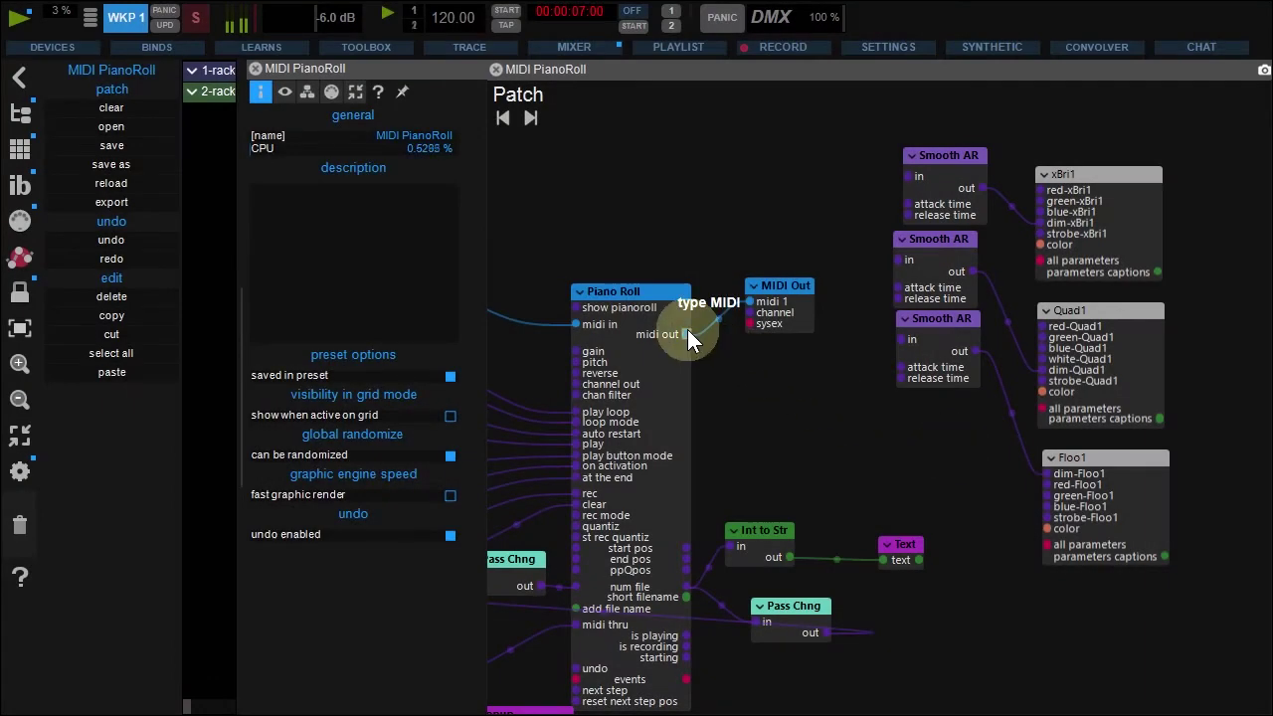
- Create a MIDI Multi Filter with 4 filters from the Piano Roll's MIDI output
{"action": "left_click_drag", "start_coordinate": [692, 338], "coordinate": [744, 149]}
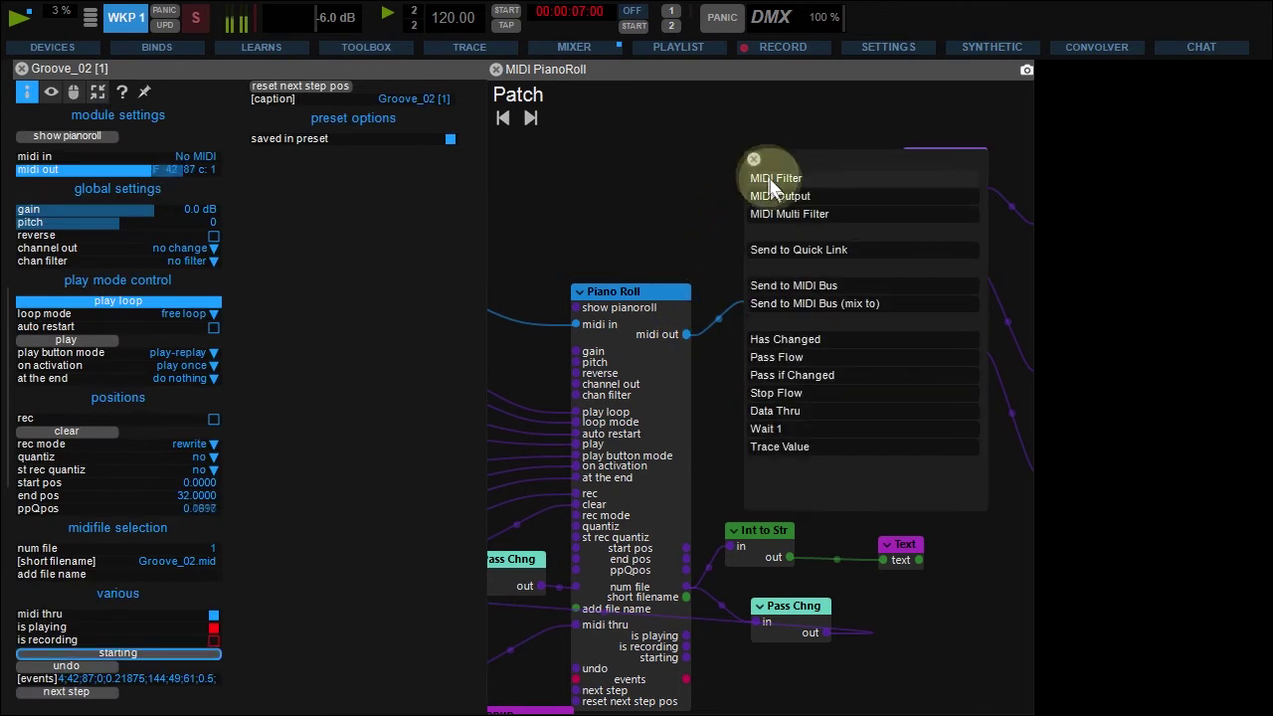
{"action": "left_click", "coordinate": [786, 214]}
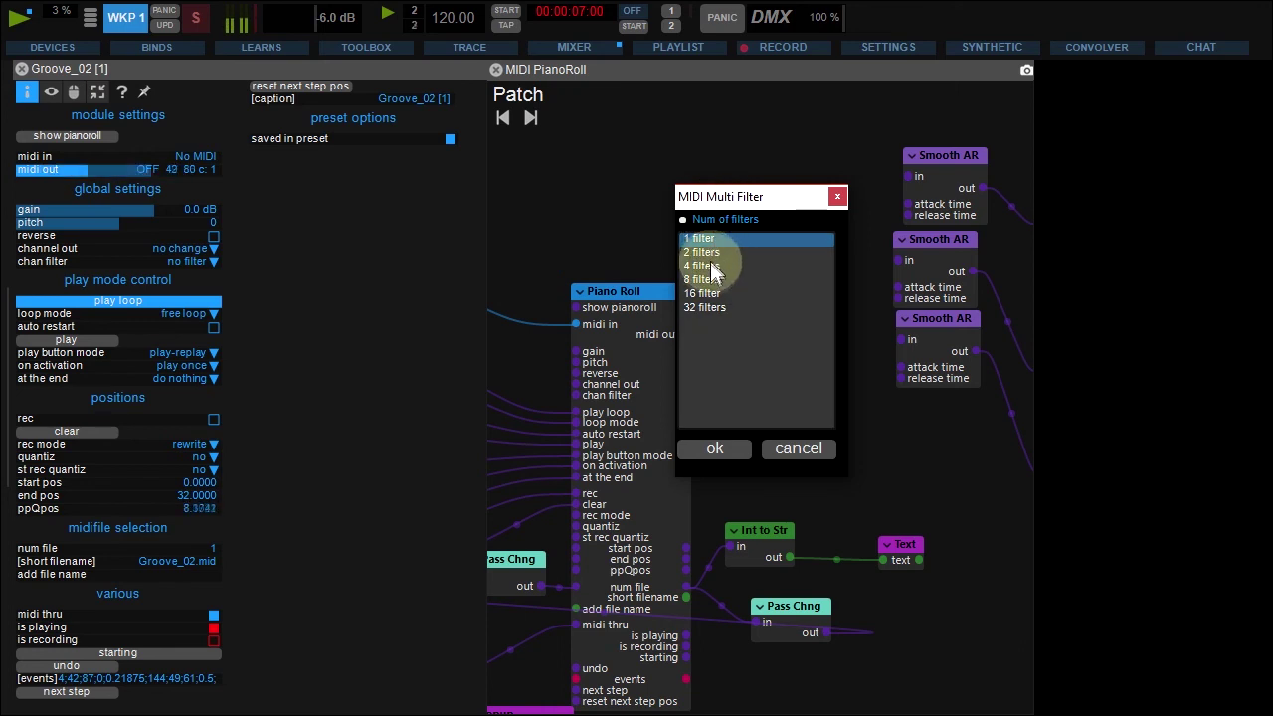
{"action": "left_click", "coordinate": [703, 266]}
{"action": "left_click", "coordinate": [713, 446]}
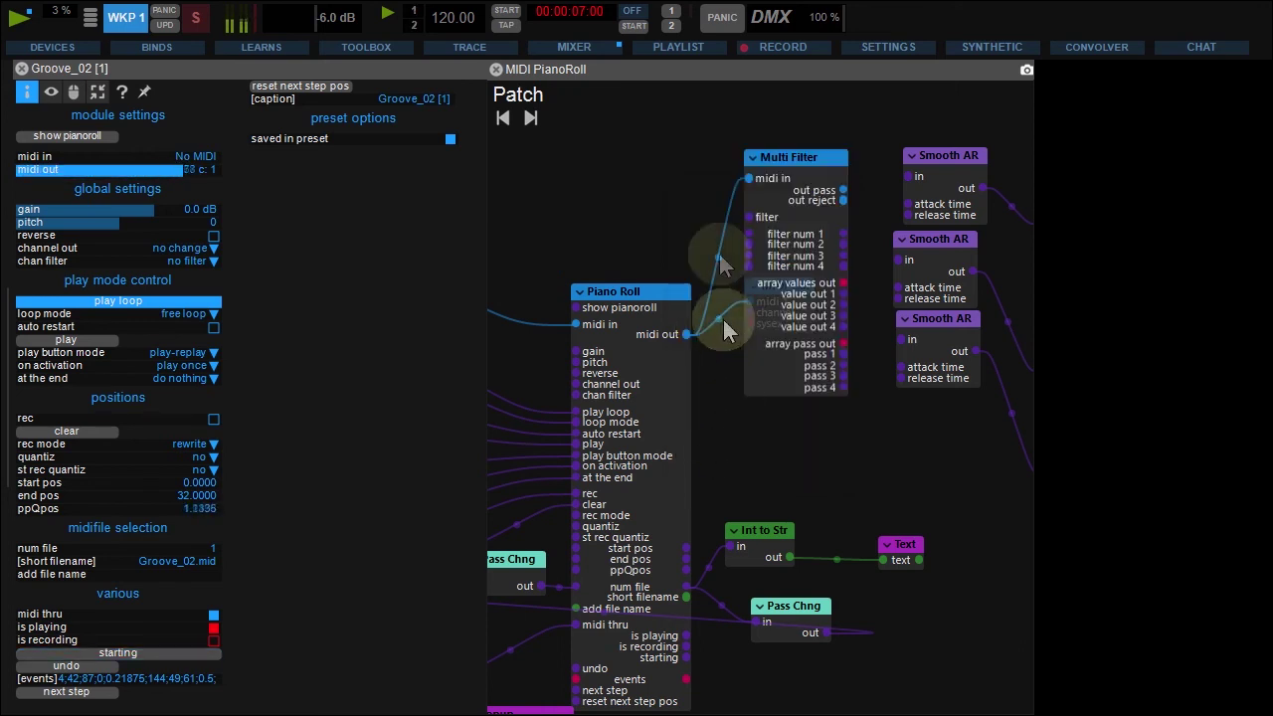
- Enlarge the patch area and preview the Groove_02 notes to check the drum pitches
{"action": "left_click", "coordinate": [710, 190]}
{"action": "left_click", "coordinate": [550, 244]}
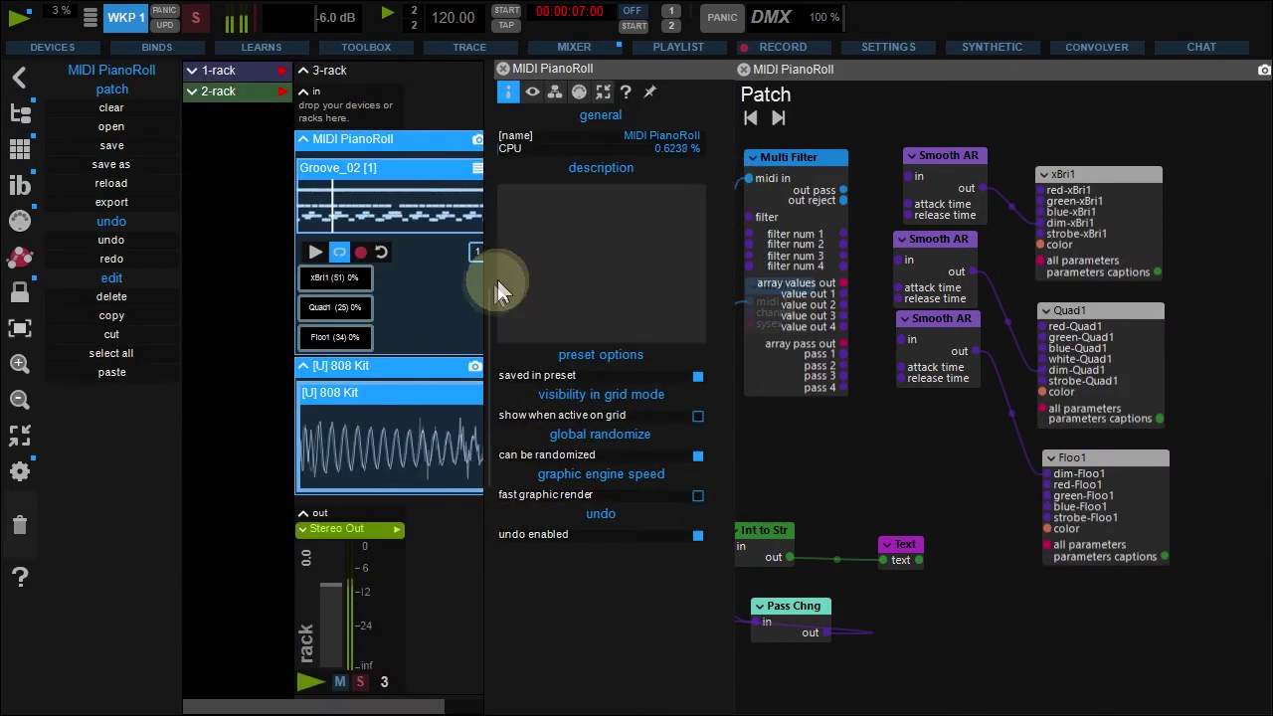
{"action": "left_click_drag", "start_coordinate": [494, 284], "coordinate": [261, 290]}
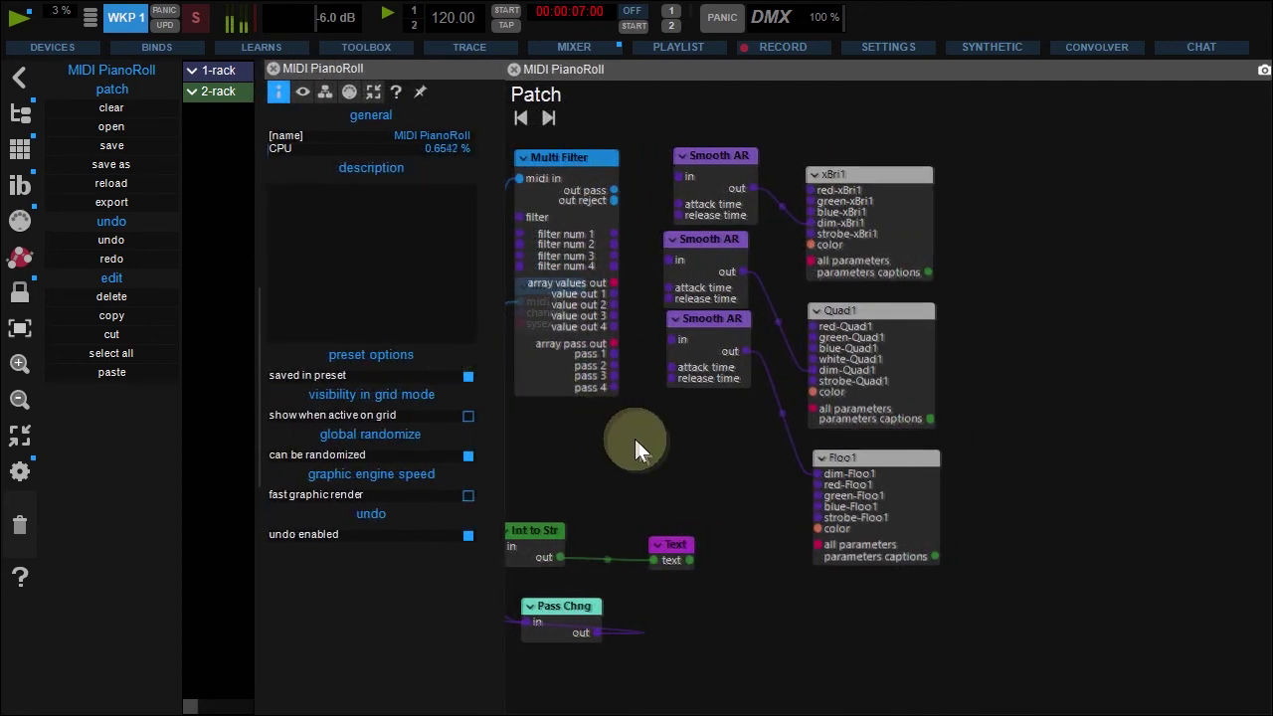
{"action": "left_click_drag", "start_coordinate": [648, 449], "coordinate": [454, 196]}
{"action": "double_click", "coordinate": [637, 399]}
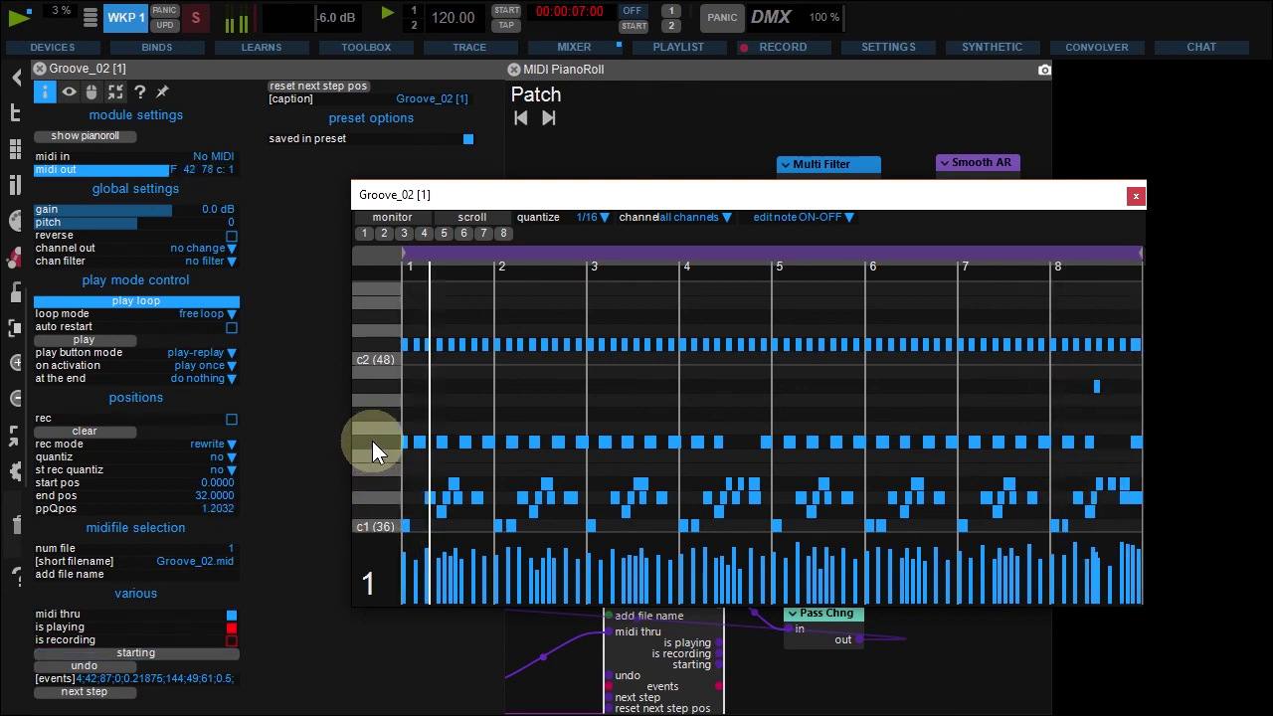
{"action": "left_click", "coordinate": [1135, 197]}
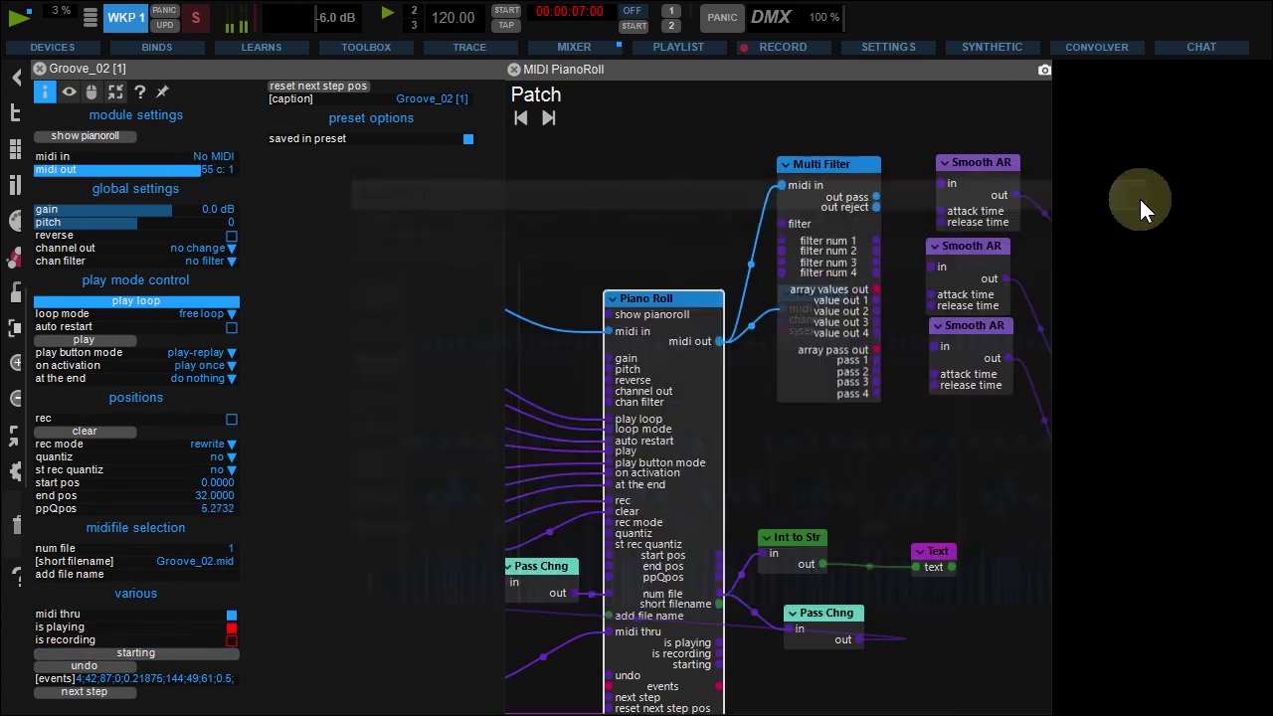
- Set Multi Filter filter nums 1–3 to notes 36, 37 and 42, then move it clear of the Piano Roll
{"action": "left_click", "coordinate": [822, 210]}
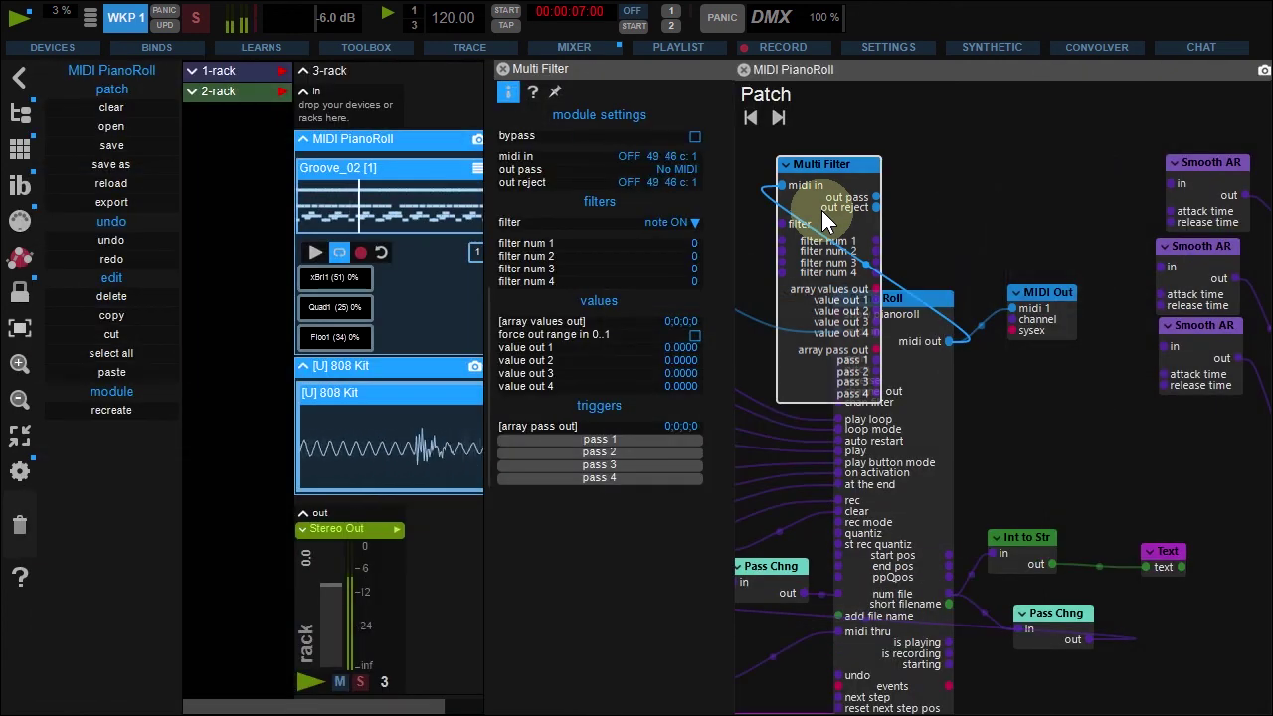
{"action": "double_click", "coordinate": [501, 247]}
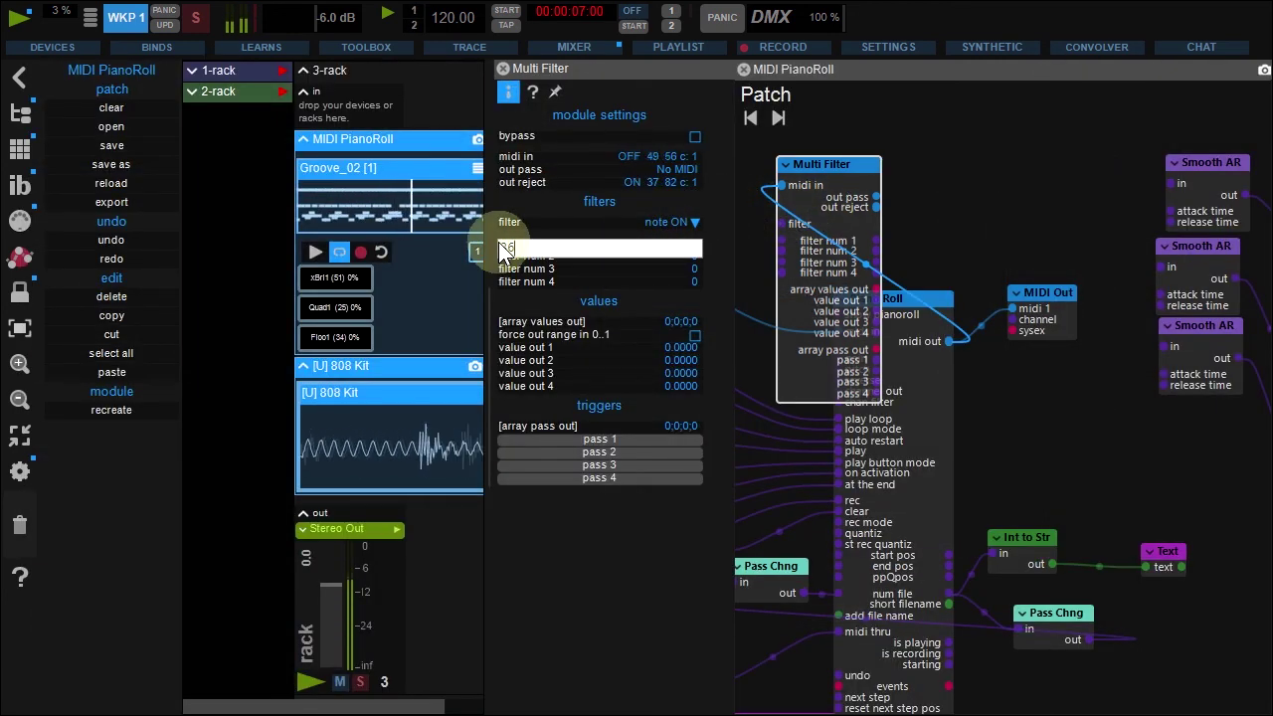
{"action": "type", "text": "36"}
{"action": "key", "text": "Return"}
{"action": "double_click", "coordinate": [499, 257]}
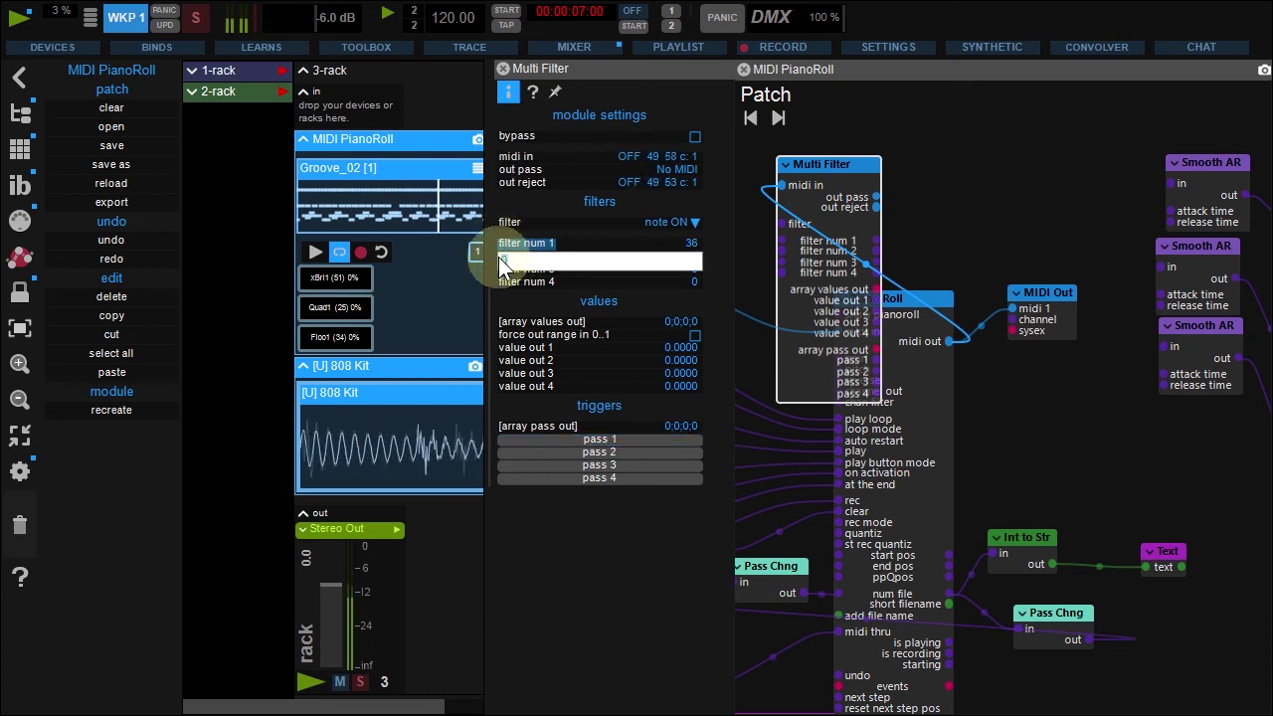
{"action": "type", "text": "37"}
{"action": "key", "text": "Return"}
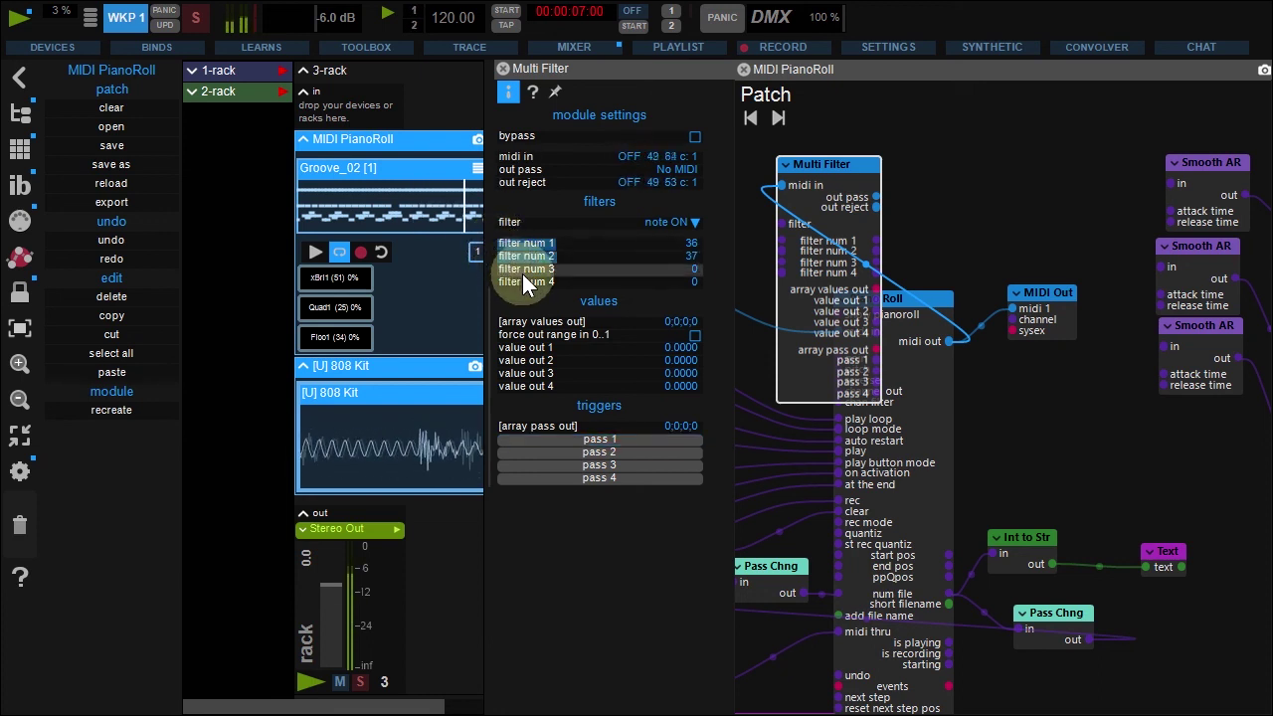
{"action": "double_click", "coordinate": [498, 269]}
{"action": "type", "text": "42"}
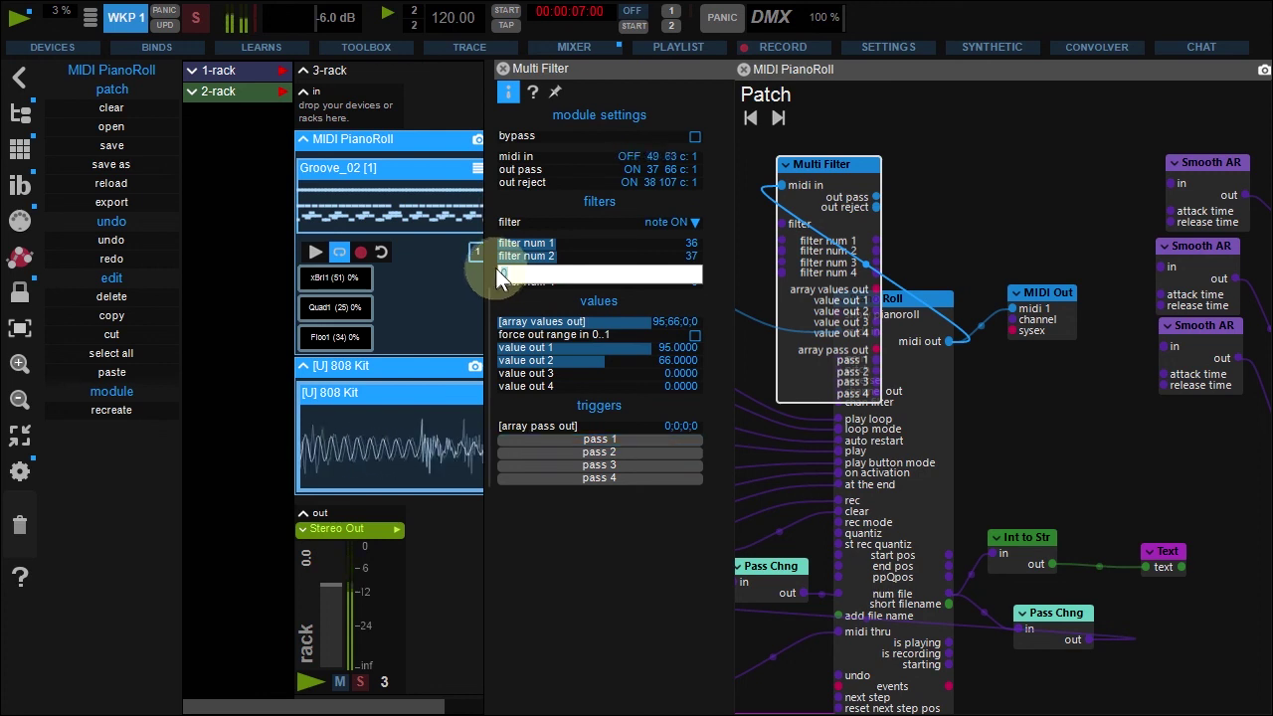
{"action": "key", "text": "Return"}
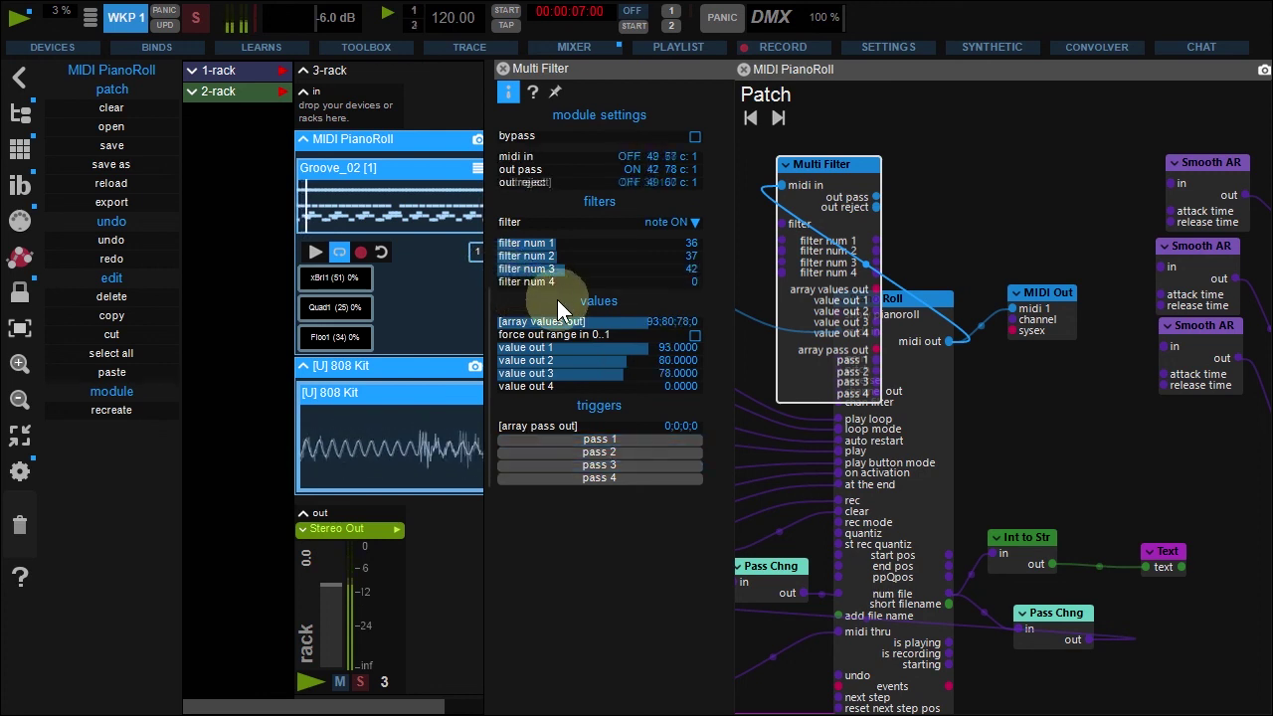
{"action": "left_click_drag", "start_coordinate": [833, 191], "coordinate": [1030, 179]}
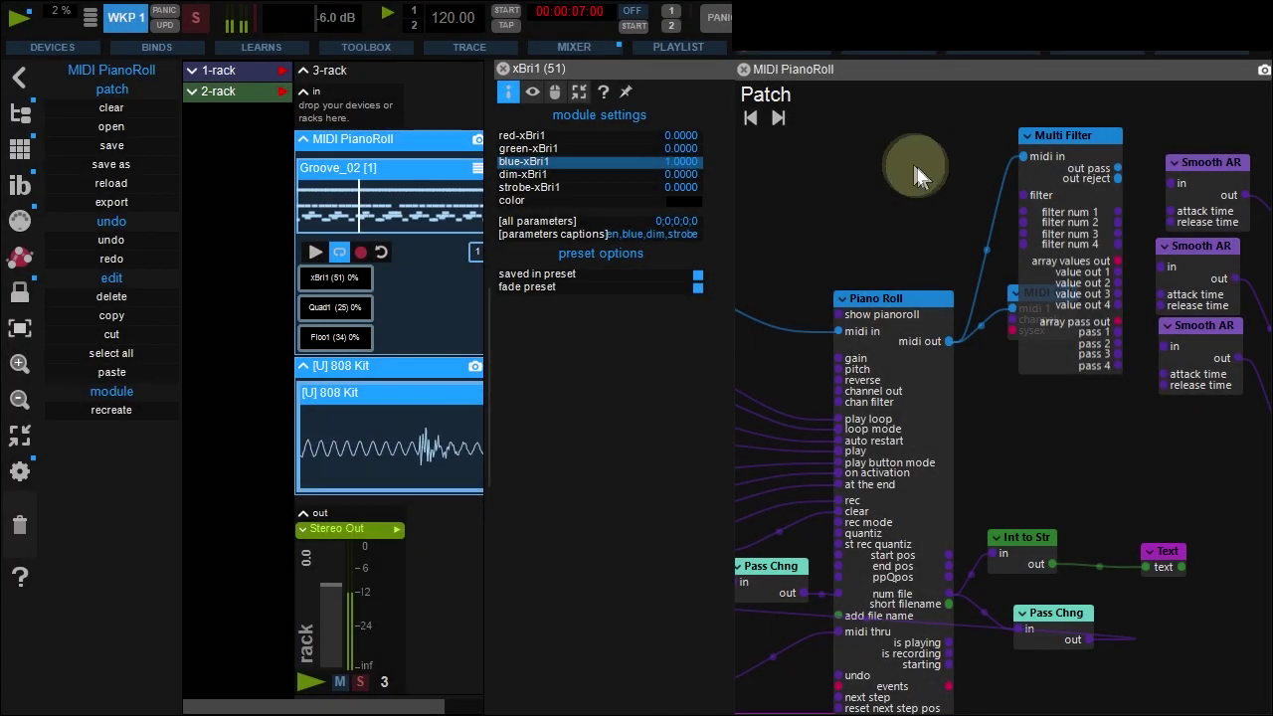
- Wire Multi Filter pass 1, 2 and 3 to the top, middle and bottom Smooth AR inputs
{"action": "left_click_drag", "start_coordinate": [948, 173], "coordinate": [807, 187]}
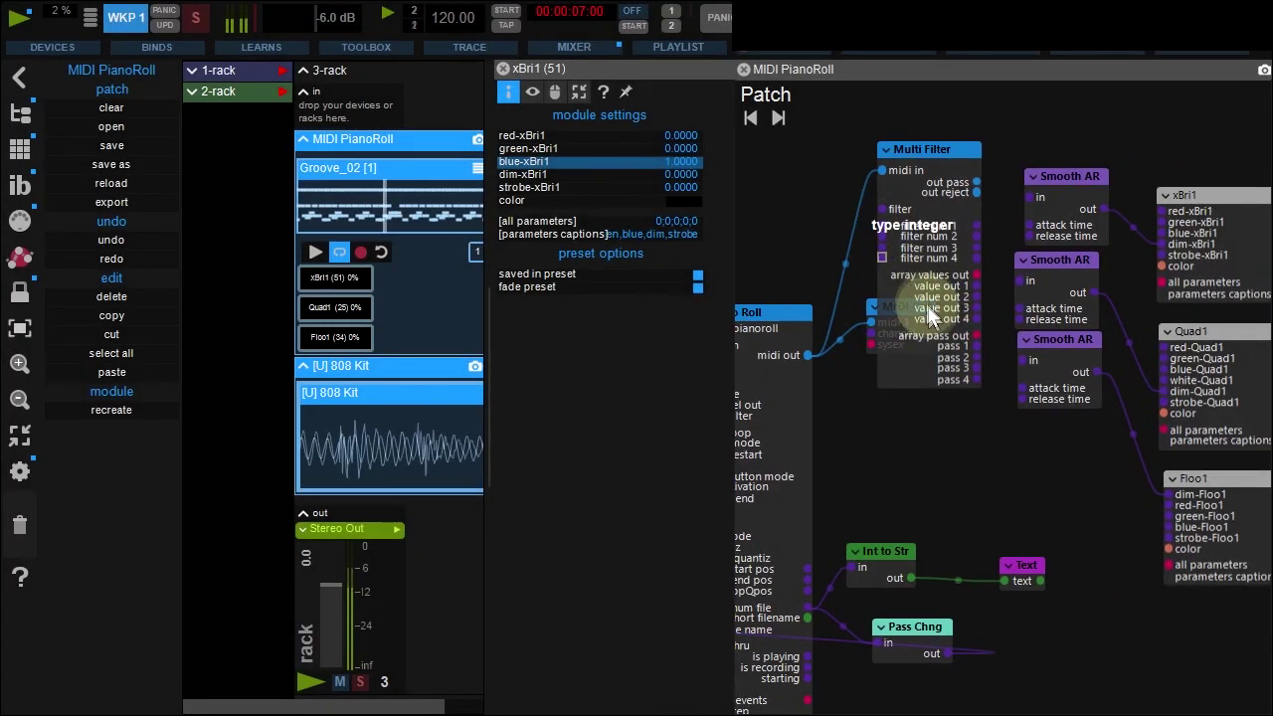
{"action": "left_click_drag", "start_coordinate": [974, 347], "coordinate": [1030, 204]}
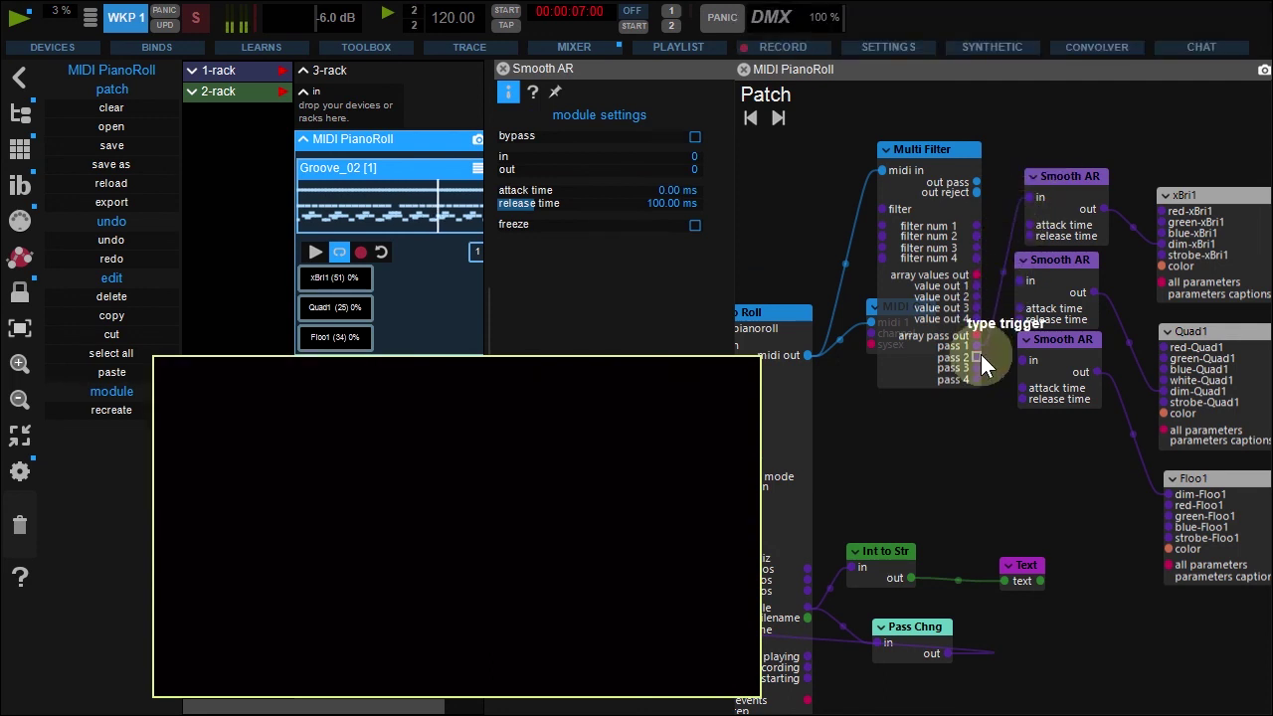
{"action": "left_click_drag", "start_coordinate": [981, 354], "coordinate": [1021, 281]}
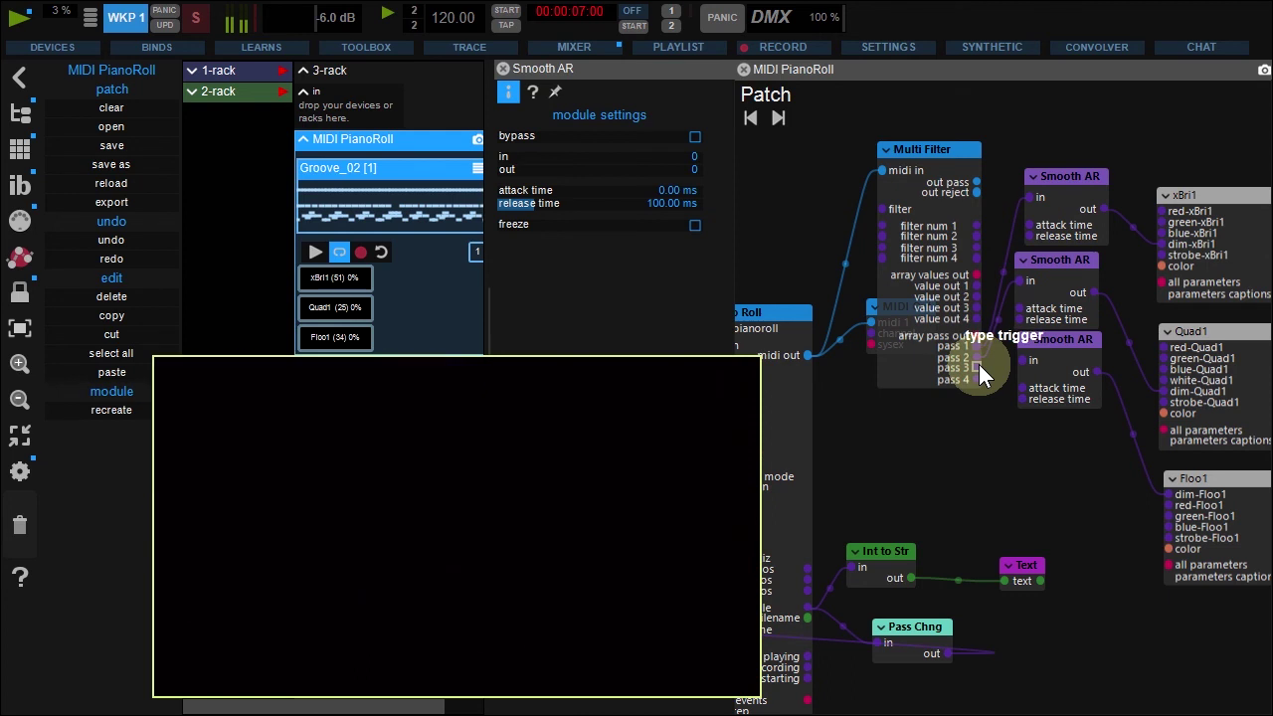
{"action": "left_click_drag", "start_coordinate": [979, 364], "coordinate": [1020, 356]}
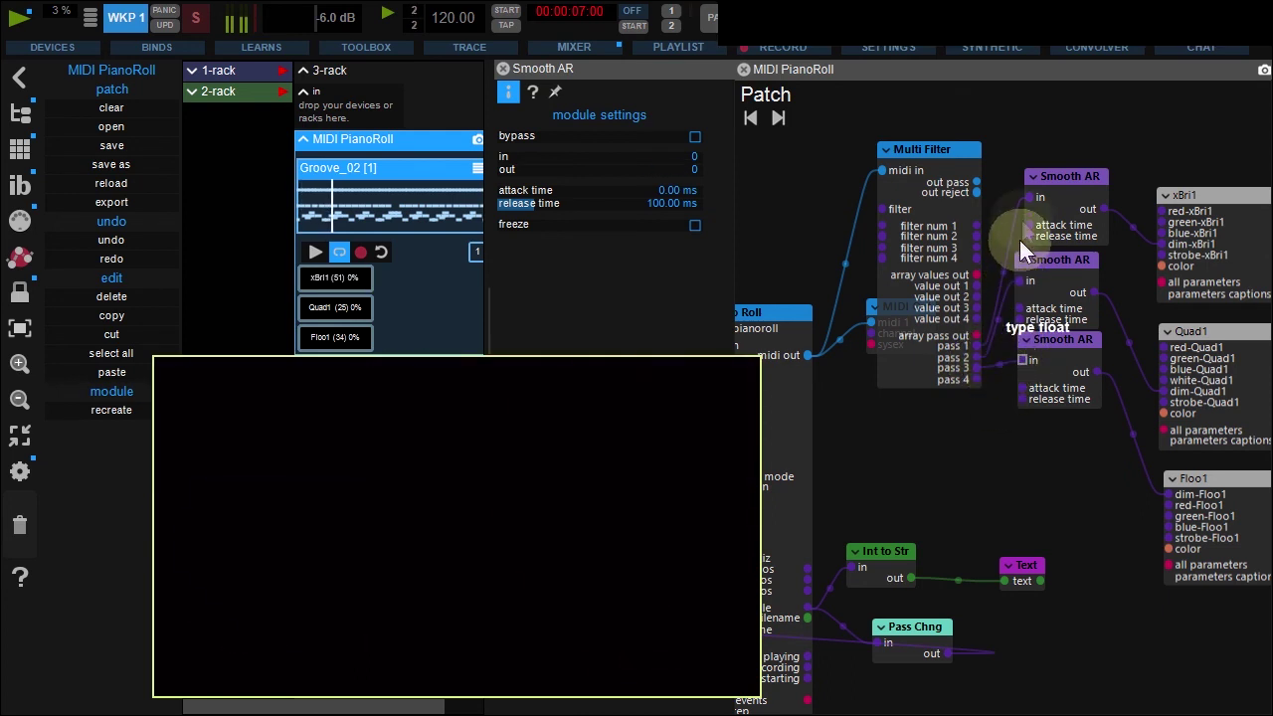